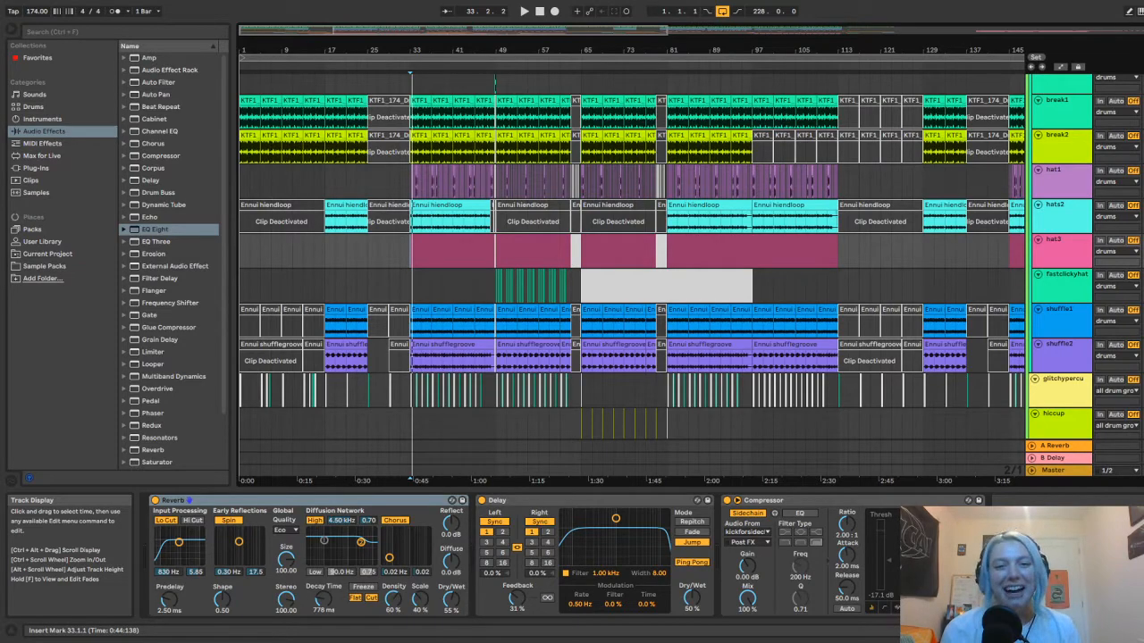
Play the drum arrangement from bar 33 past bar 49, following the break, hat, shuffle and percussion tracks, and stop playback
{"action": "scroll", "coordinate": [412, 251], "scroll_direction": "up", "scroll_amount": 5}
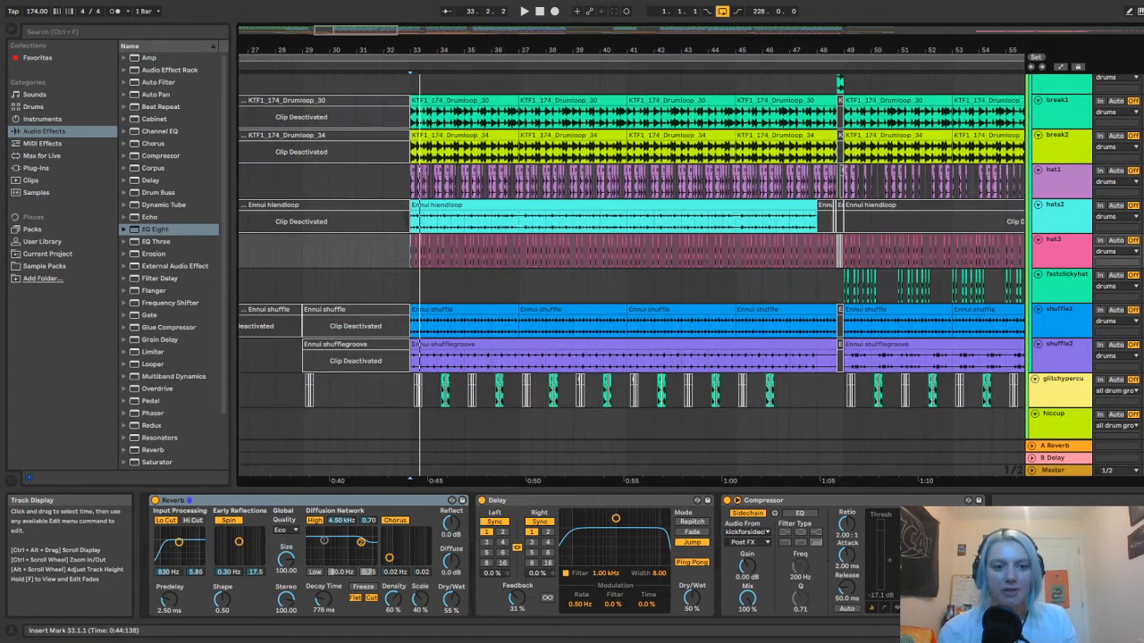
{"action": "left_click", "coordinate": [399, 252]}
{"action": "scroll", "coordinate": [409, 247], "scroll_direction": "up", "scroll_amount": 5}
{"action": "scroll", "coordinate": [408, 248], "scroll_direction": "down", "scroll_amount": 4}
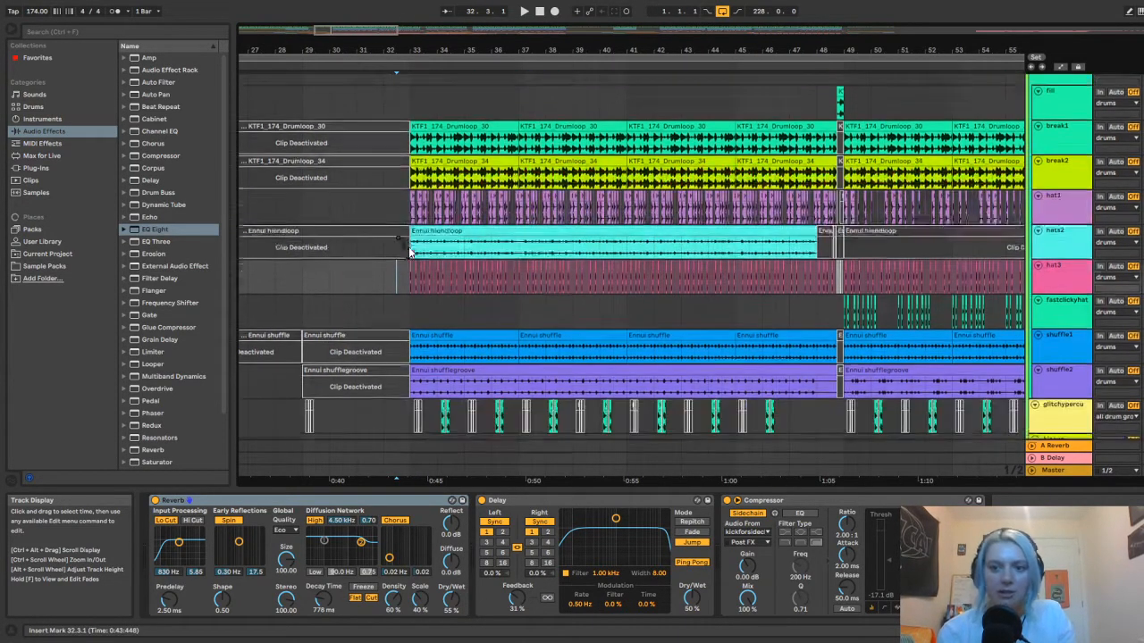
{"action": "scroll", "coordinate": [410, 277], "scroll_direction": "up", "scroll_amount": 2}
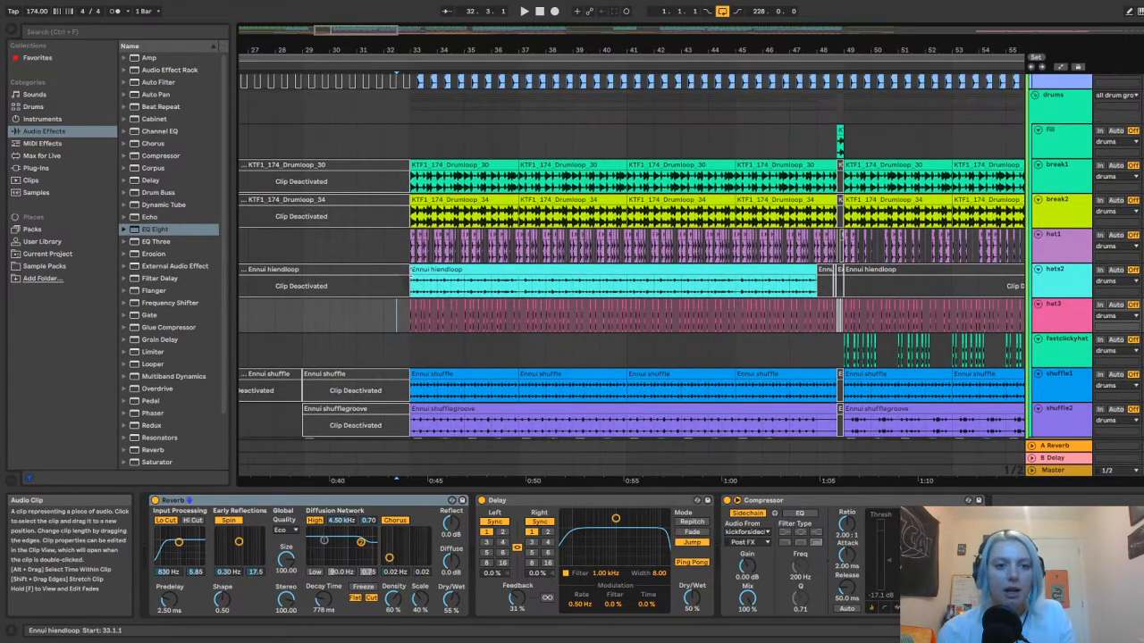
{"action": "scroll", "coordinate": [410, 277], "scroll_direction": "down", "scroll_amount": 1}
{"action": "left_click", "coordinate": [412, 297]}
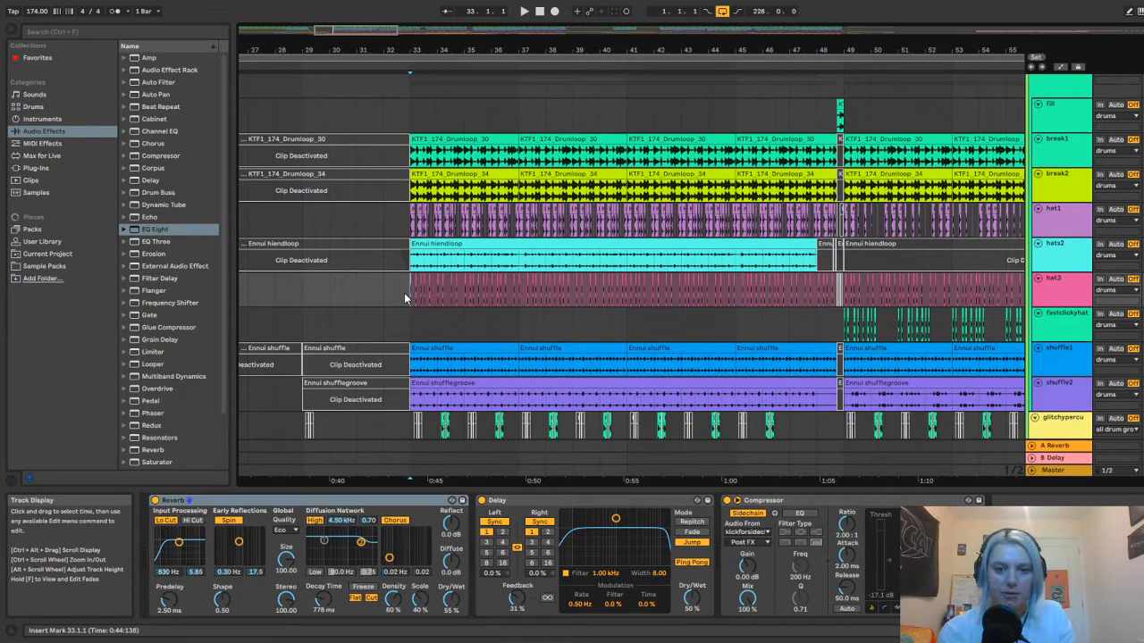
{"action": "key", "text": "space"}
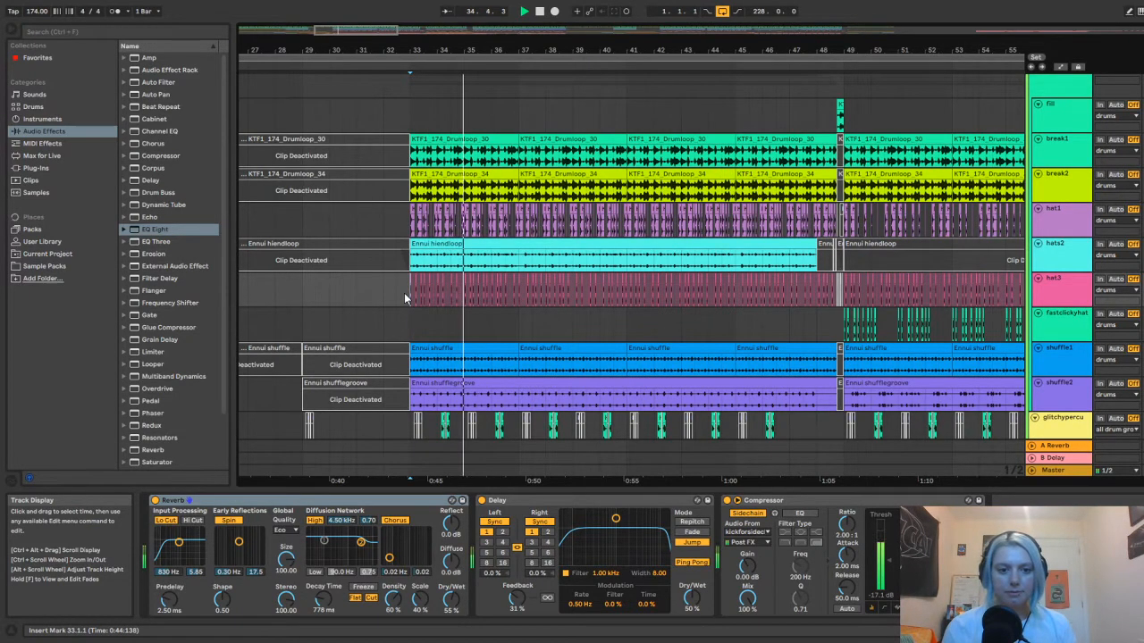
{"action": "scroll", "coordinate": [405, 293], "scroll_direction": "down", "scroll_amount": 1}
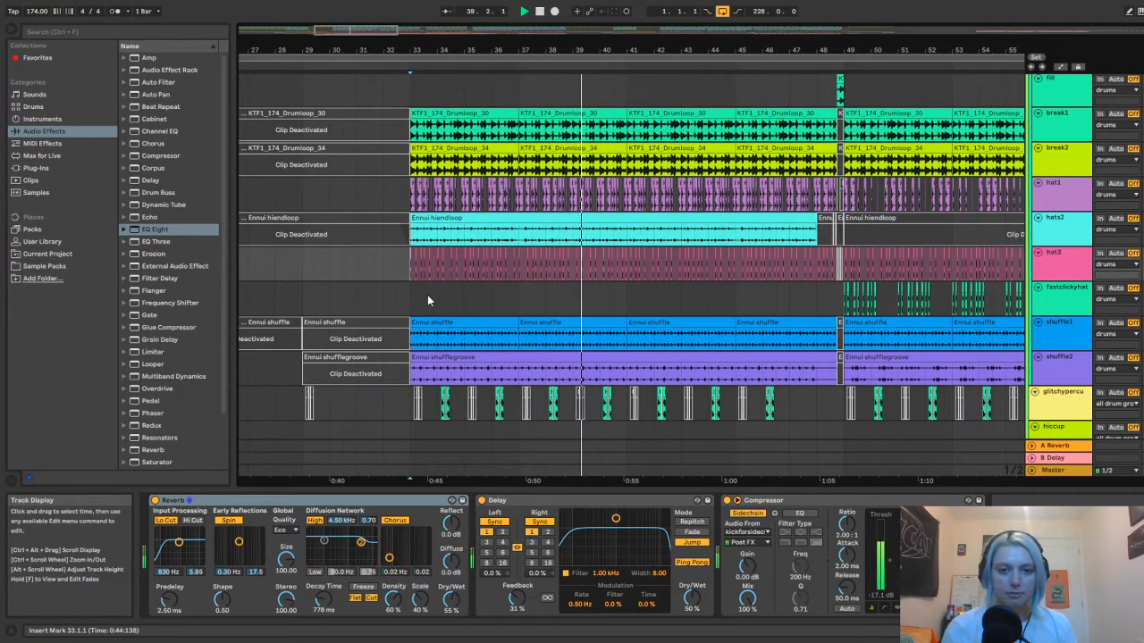
{"action": "scroll", "coordinate": [795, 299], "scroll_direction": "down", "scroll_amount": 5}
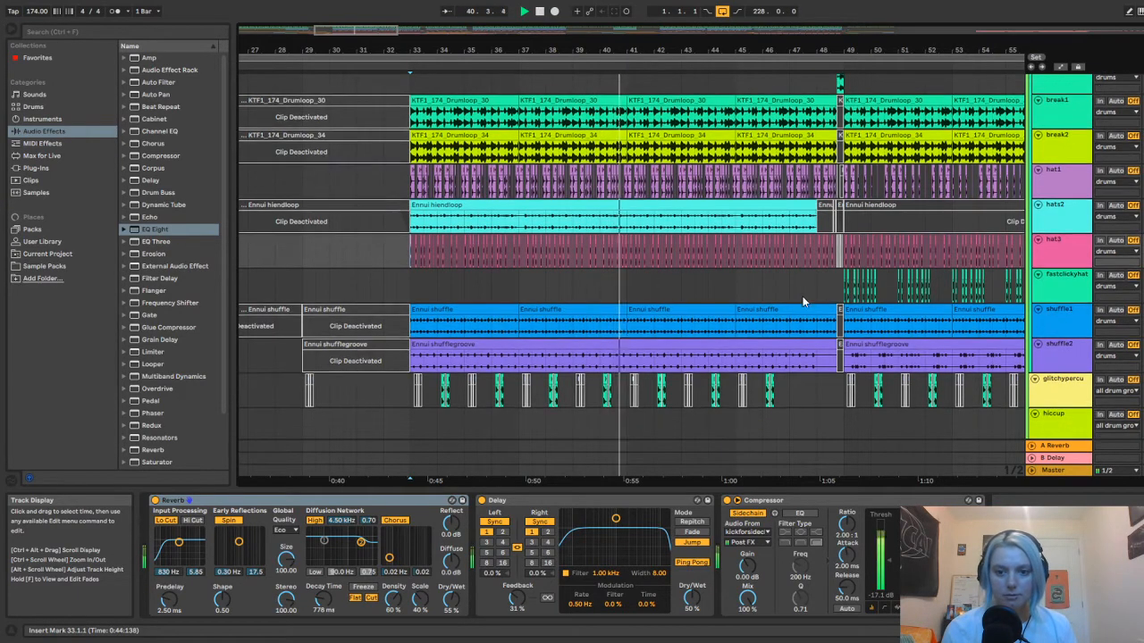
{"action": "scroll", "coordinate": [830, 295], "scroll_direction": "down", "scroll_amount": 2}
{"action": "scroll", "coordinate": [830, 295], "scroll_direction": "up", "scroll_amount": 6}
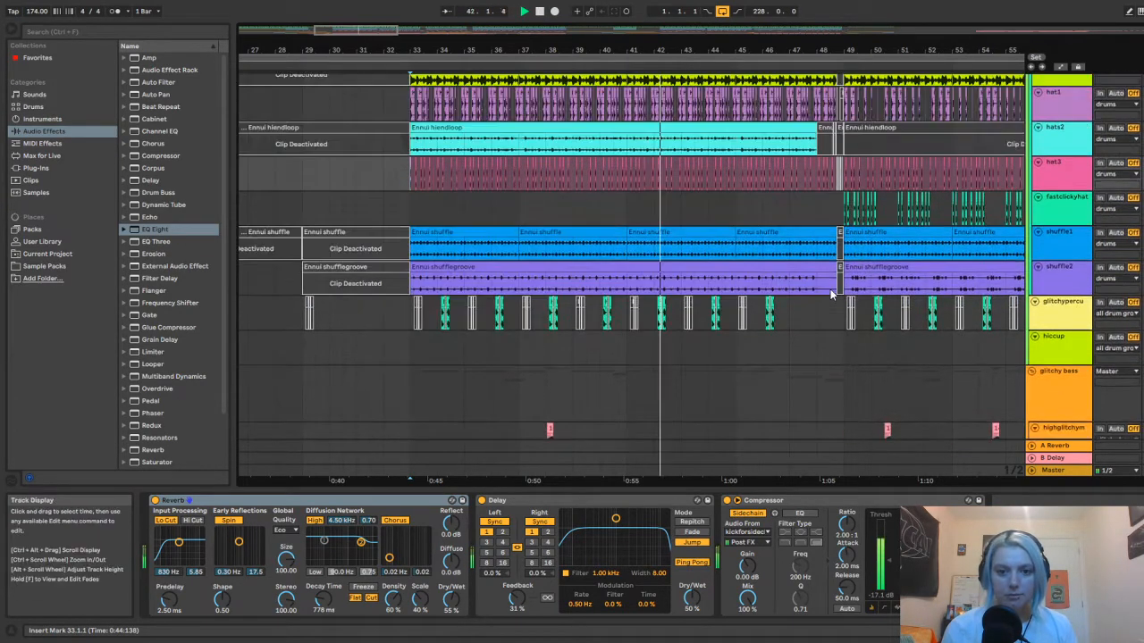
{"action": "scroll", "coordinate": [830, 288], "scroll_direction": "up", "scroll_amount": 1}
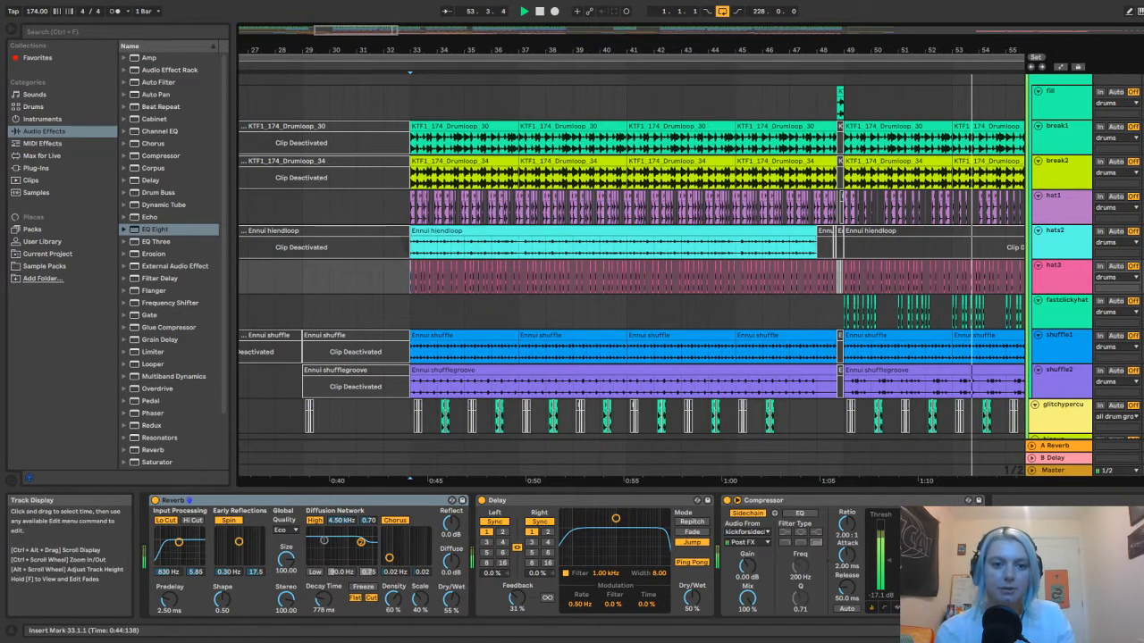
{"action": "left_click", "coordinate": [600, 312]}
{"action": "key", "text": "space"}
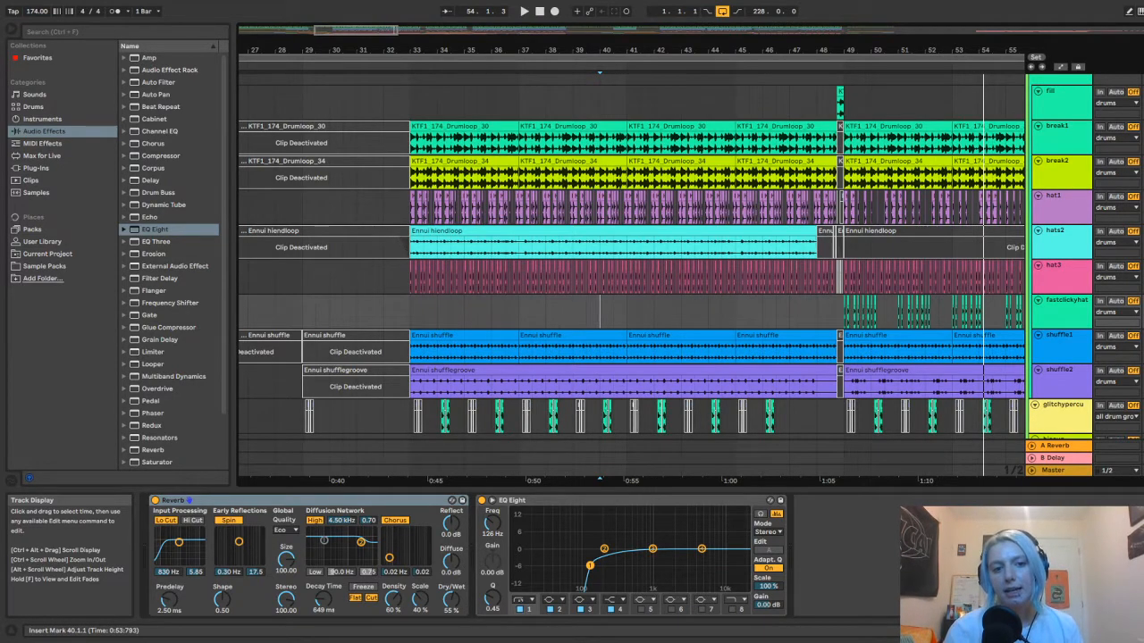
Inspect the effect chains of the snares group and its snare track
{"action": "scroll", "coordinate": [500, 311], "scroll_direction": "up", "scroll_amount": 3}
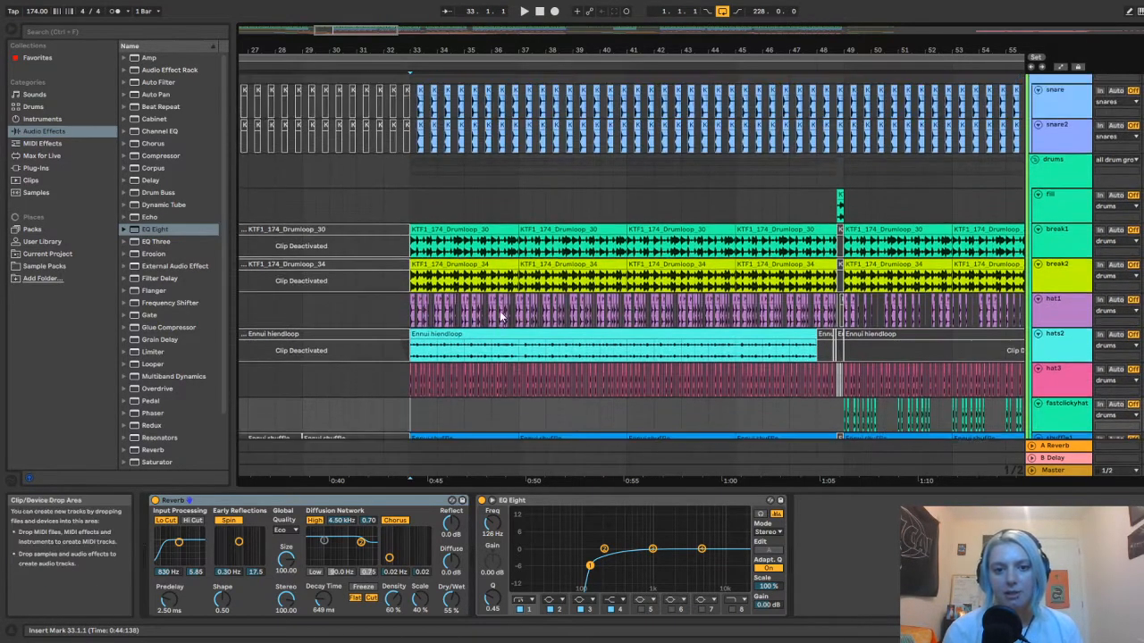
{"action": "scroll", "coordinate": [501, 316], "scroll_direction": "down", "scroll_amount": 4}
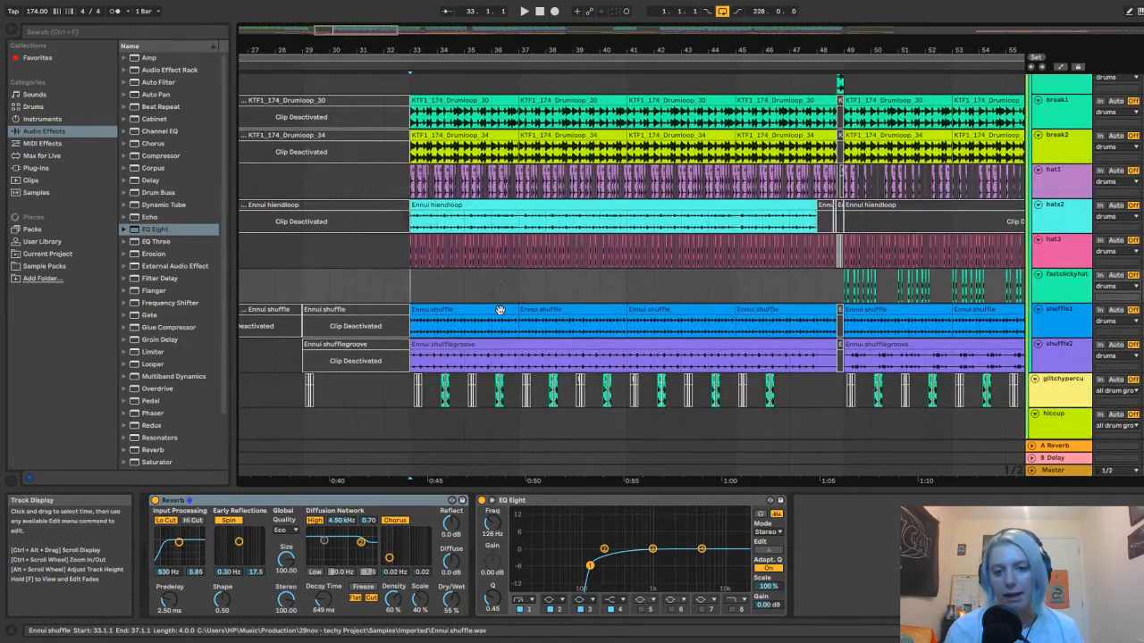
{"action": "scroll", "coordinate": [498, 309], "scroll_direction": "down", "scroll_amount": 3}
{"action": "scroll", "coordinate": [491, 286], "scroll_direction": "up", "scroll_amount": 2}
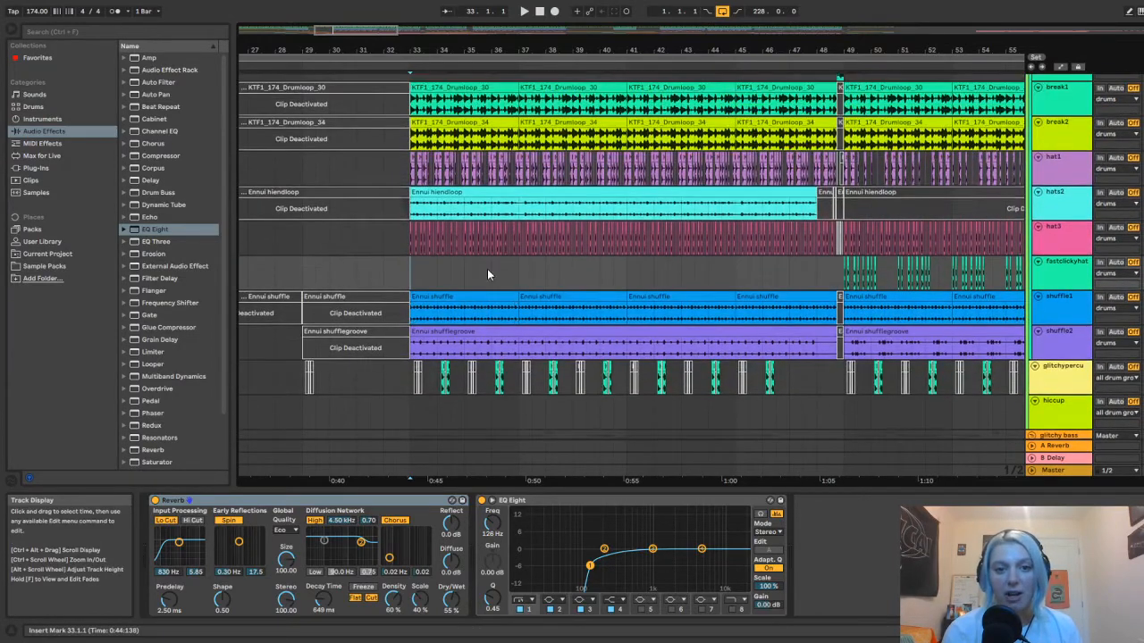
{"action": "scroll", "coordinate": [487, 274], "scroll_direction": "up", "scroll_amount": 1}
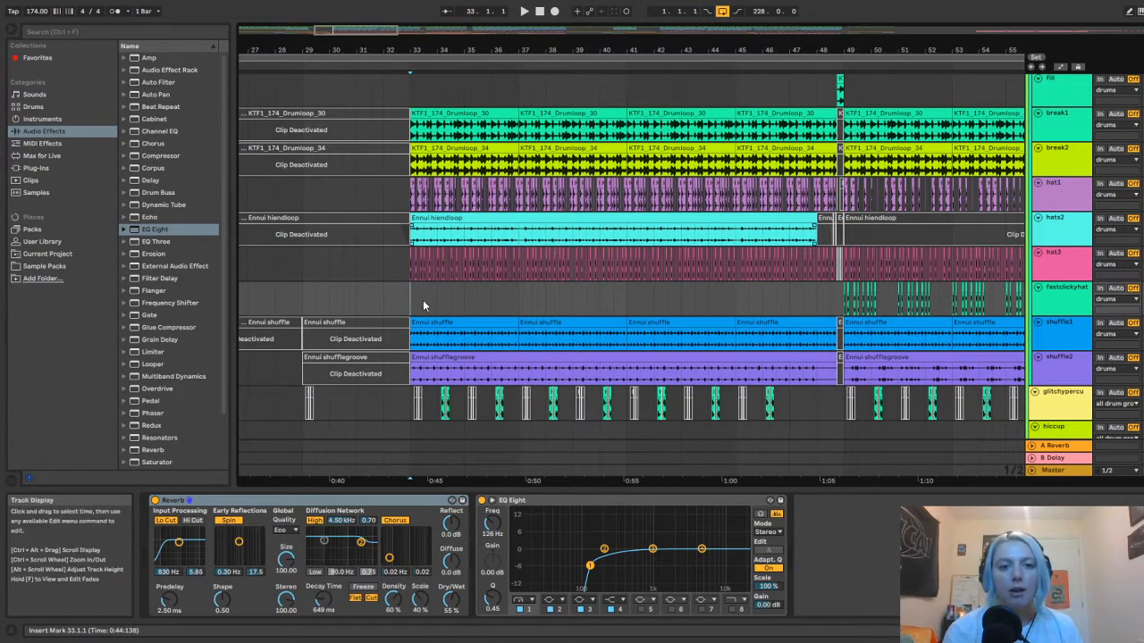
{"action": "scroll", "coordinate": [408, 304], "scroll_direction": "up", "scroll_amount": 1}
{"action": "scroll", "coordinate": [408, 304], "scroll_direction": "up", "scroll_amount": 5}
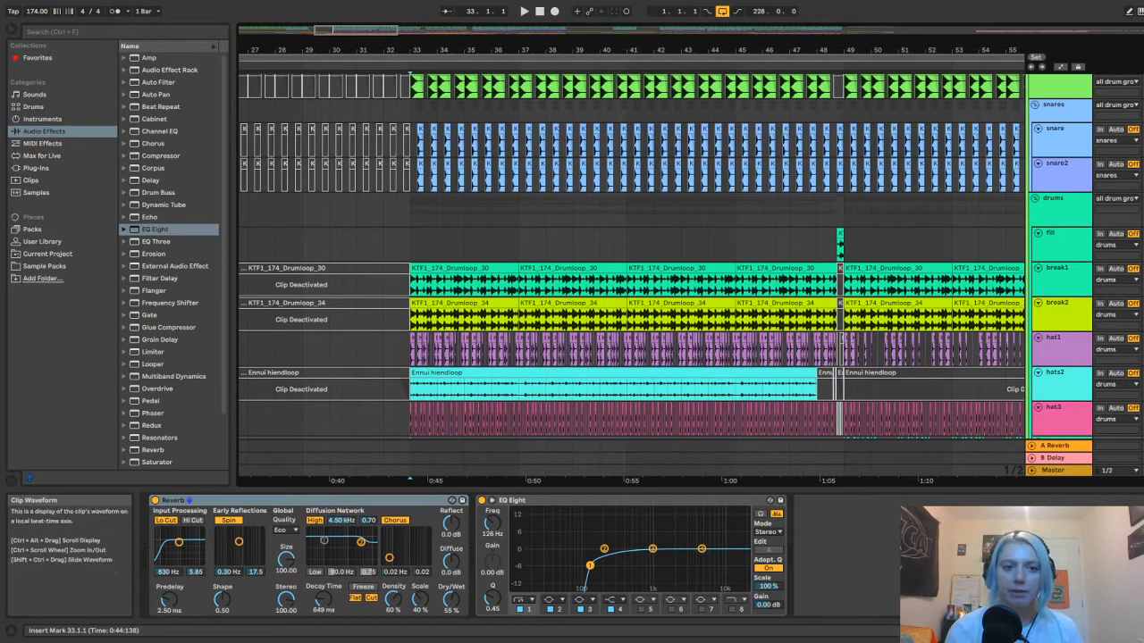
{"action": "left_click", "coordinate": [1071, 105]}
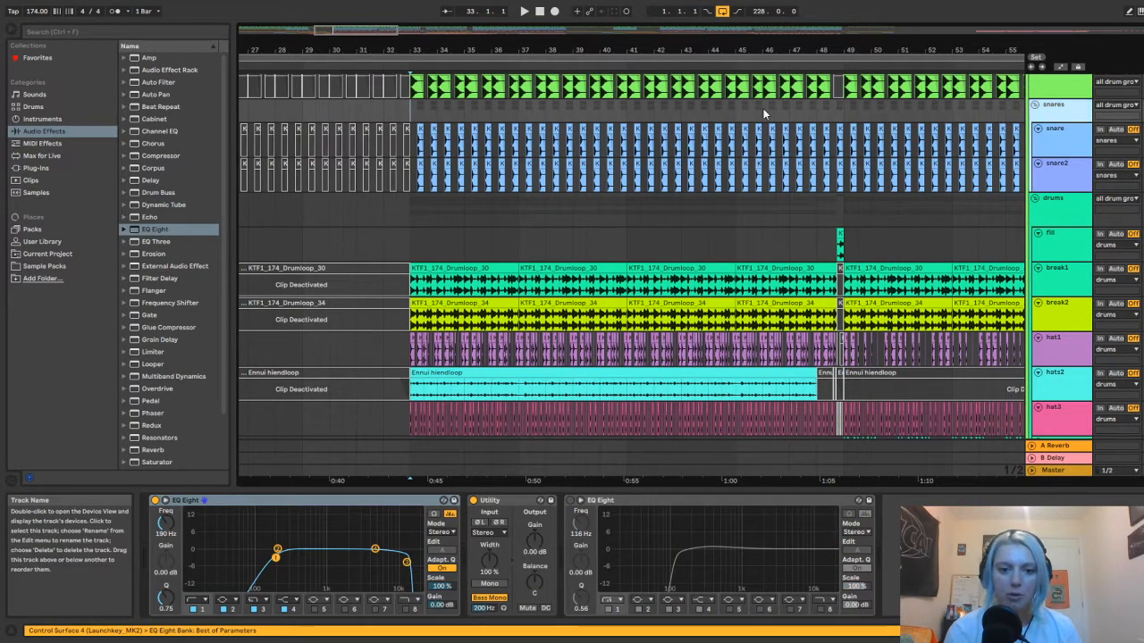
{"action": "left_click", "coordinate": [1037, 150]}
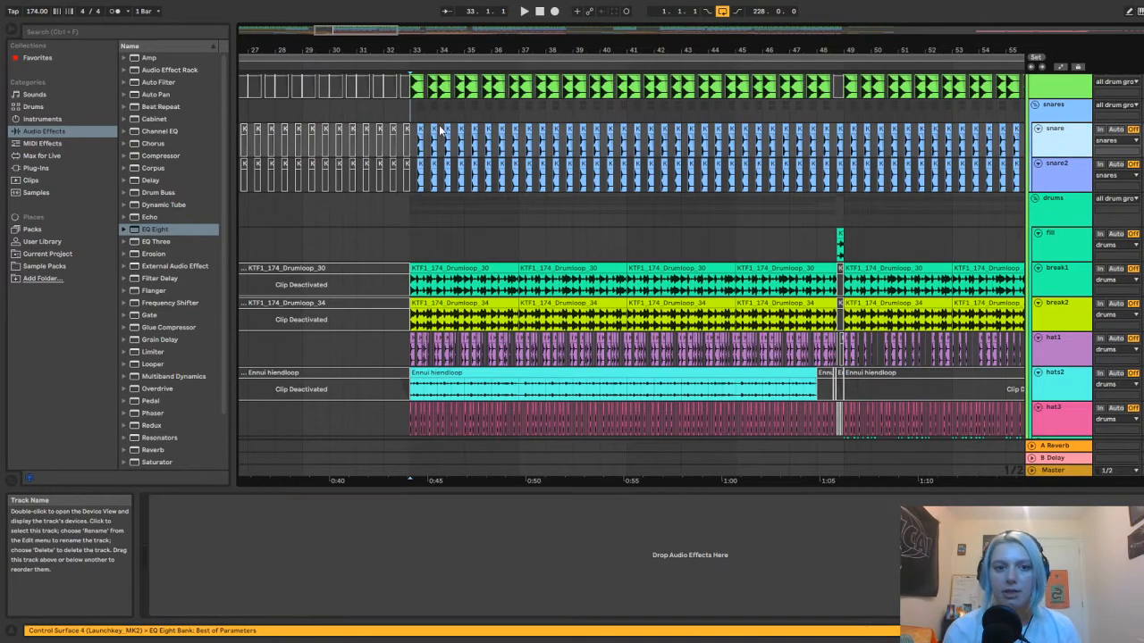
{"action": "left_click", "coordinate": [1071, 114]}
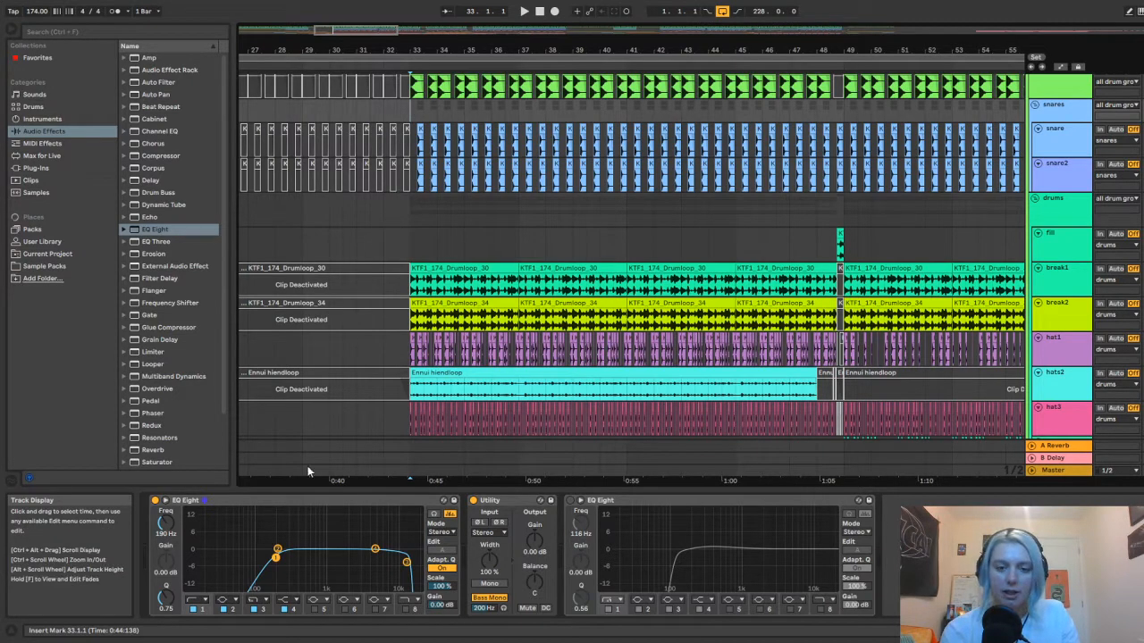
Play from bar 33 and compare the snares group with its first EQ Eight bypassed and active, ending with it active and playback stopped
{"action": "key", "text": "space"}
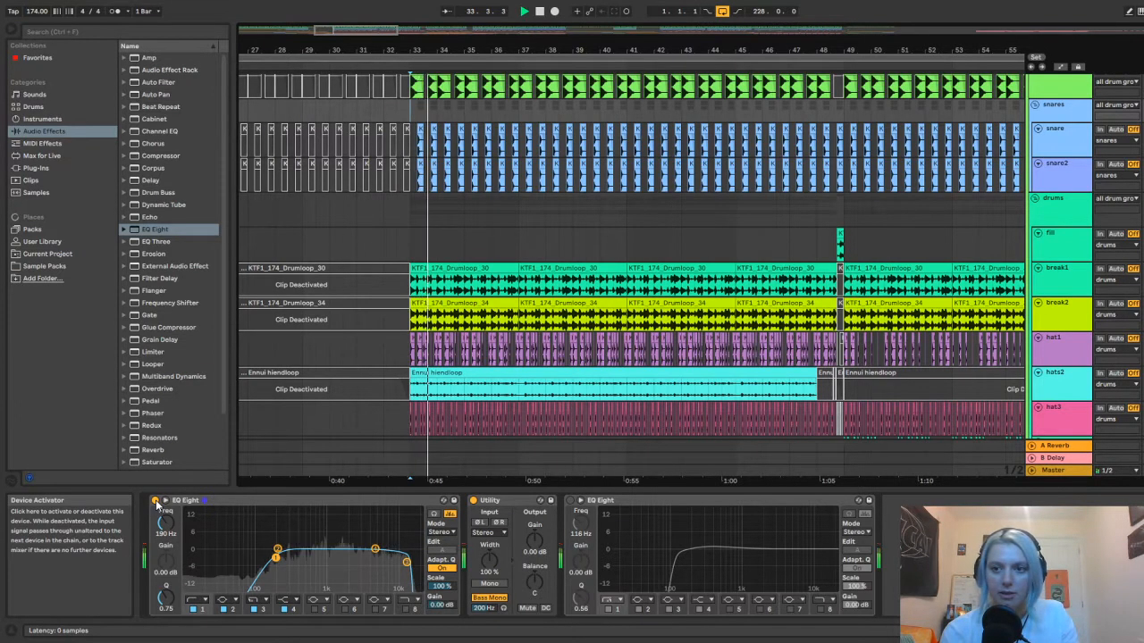
{"action": "left_click", "coordinate": [156, 499]}
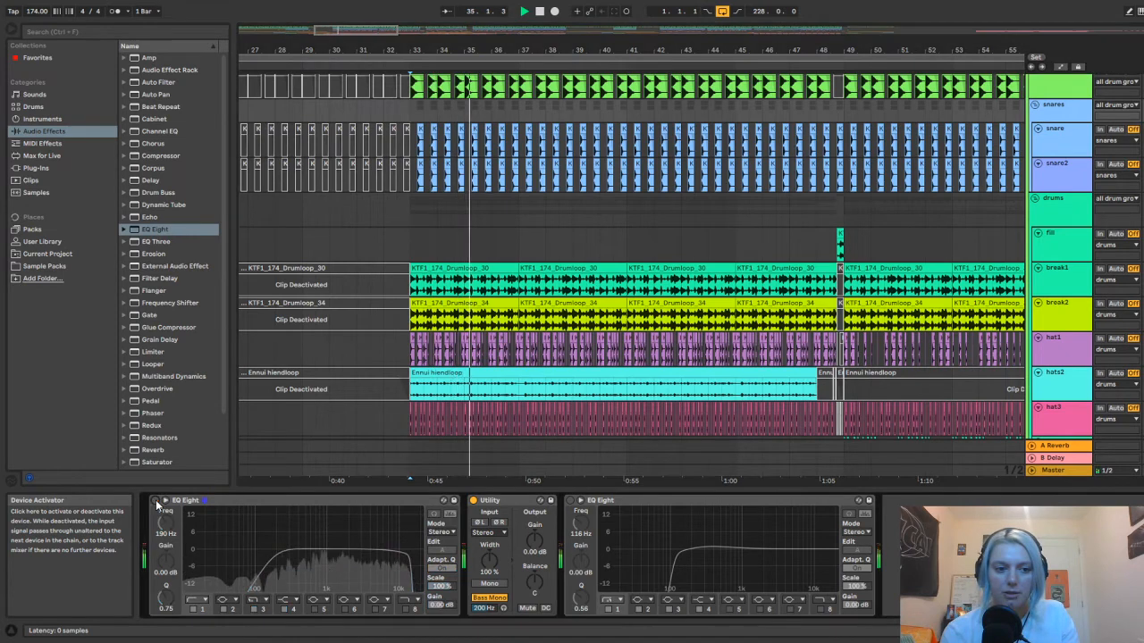
{"action": "left_click", "coordinate": [155, 499]}
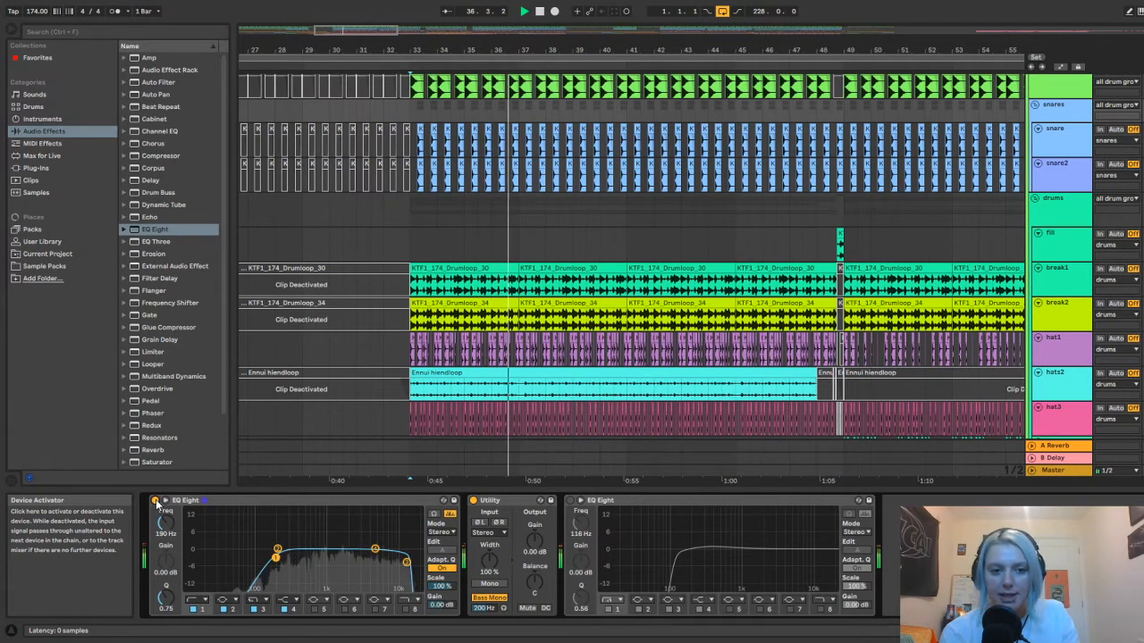
{"action": "left_click", "coordinate": [156, 499]}
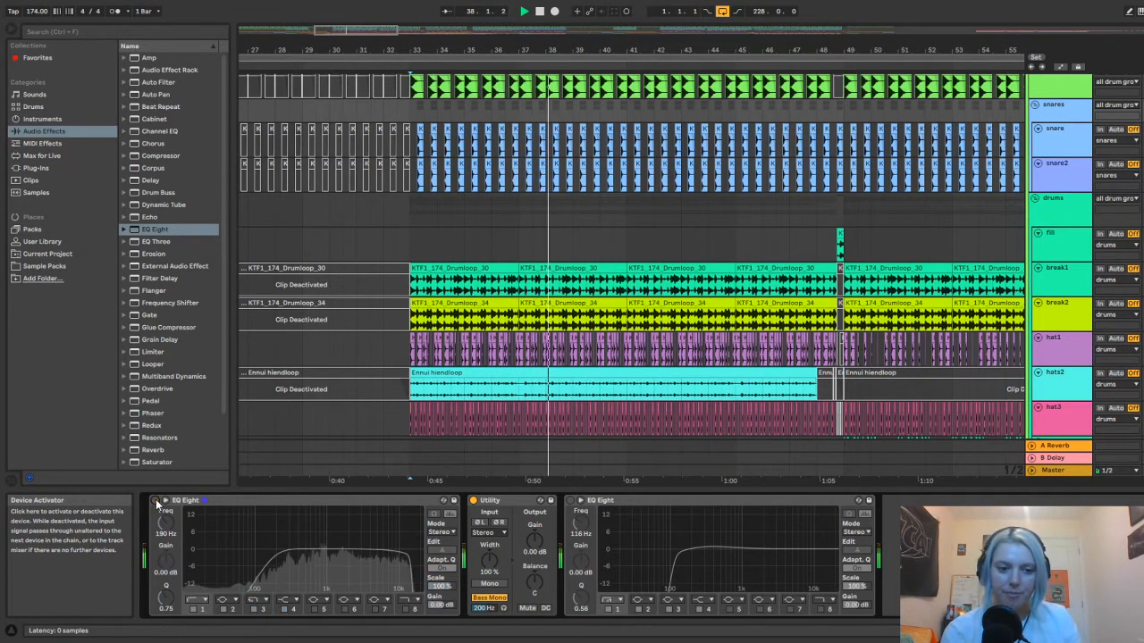
{"action": "left_click", "coordinate": [156, 500]}
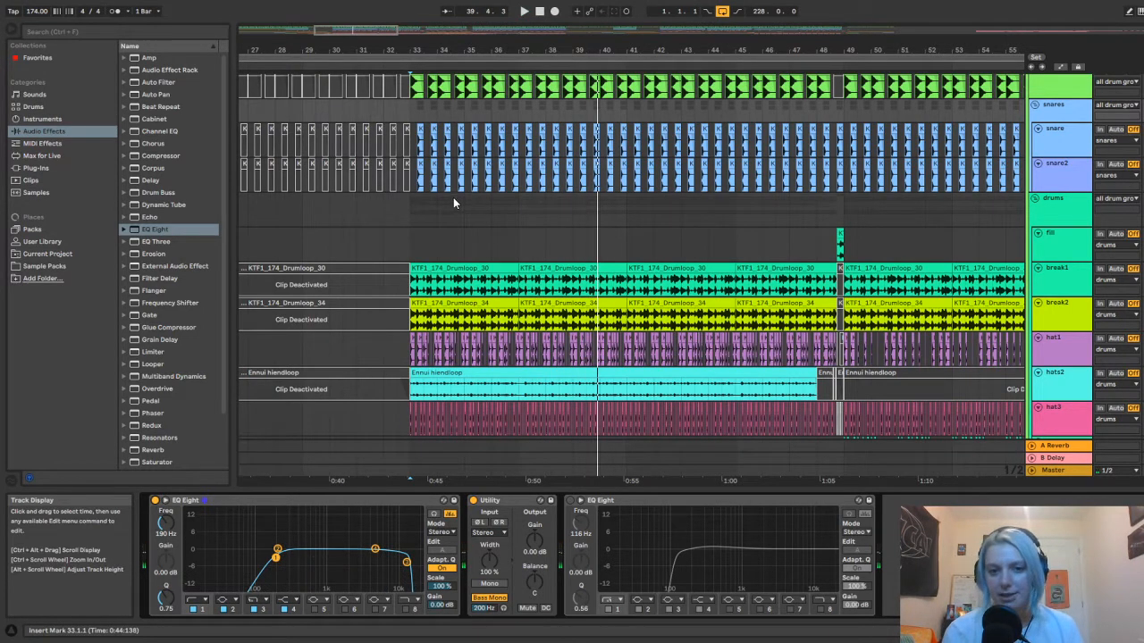
{"action": "left_click", "coordinate": [410, 208]}
{"action": "key", "text": "space"}
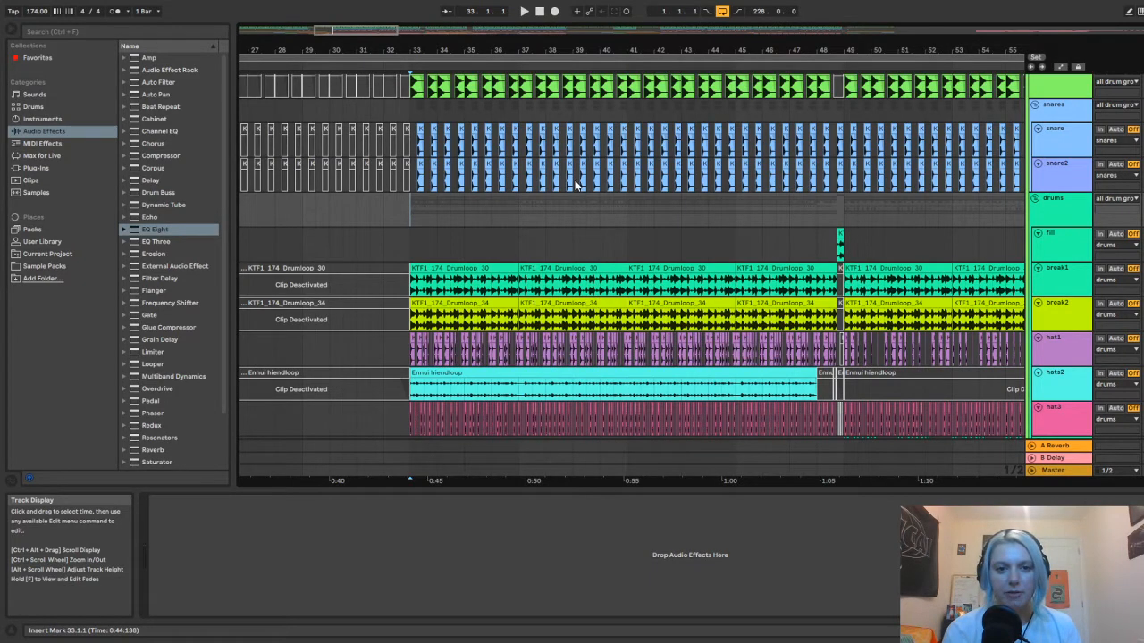
Set the insert mark at bar 33 on the fastclickyhat track and view its effects
{"action": "scroll", "coordinate": [516, 232], "scroll_direction": "up", "scroll_amount": 3}
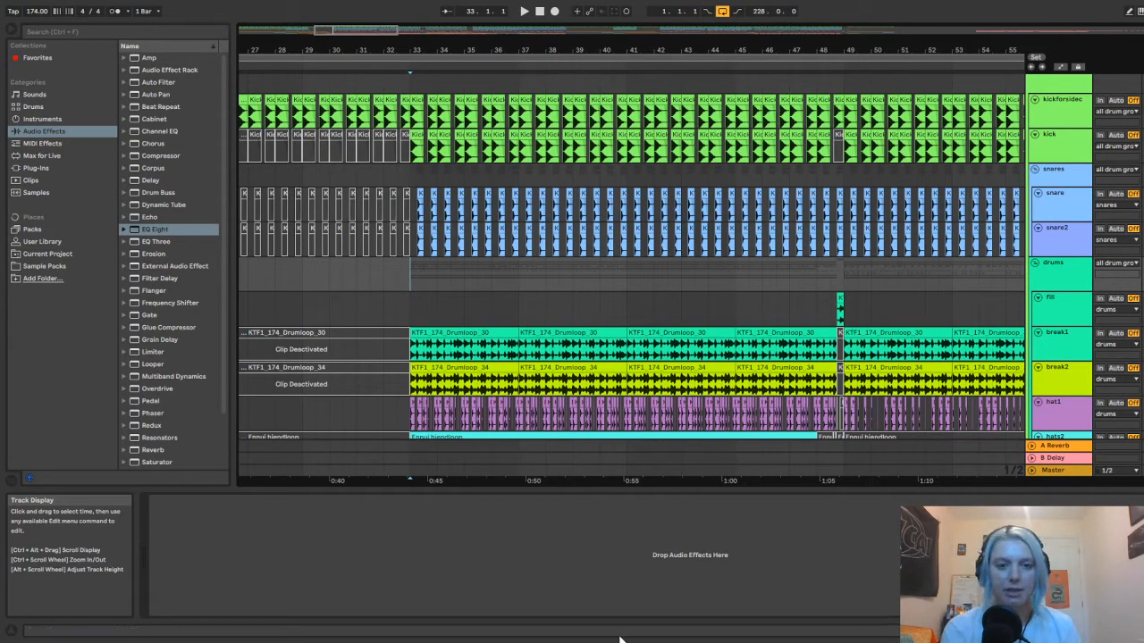
{"action": "scroll", "coordinate": [427, 278], "scroll_direction": "down", "scroll_amount": 3}
{"action": "scroll", "coordinate": [420, 278], "scroll_direction": "down", "scroll_amount": 4}
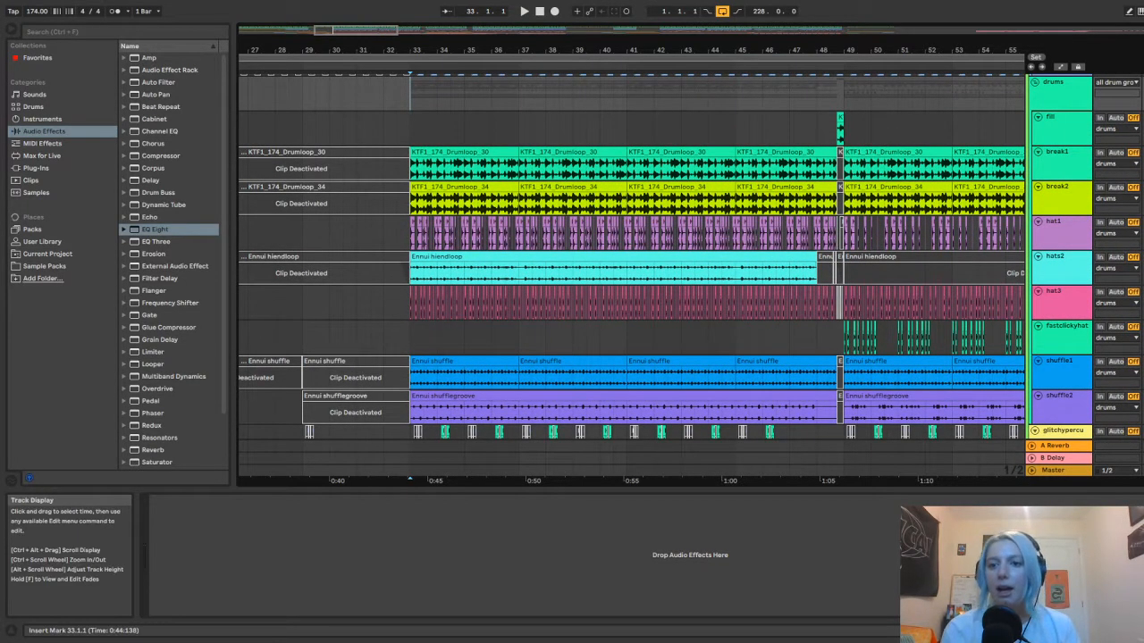
{"action": "left_click", "coordinate": [412, 339]}
{"action": "scroll", "coordinate": [470, 323], "scroll_direction": "down", "scroll_amount": 2}
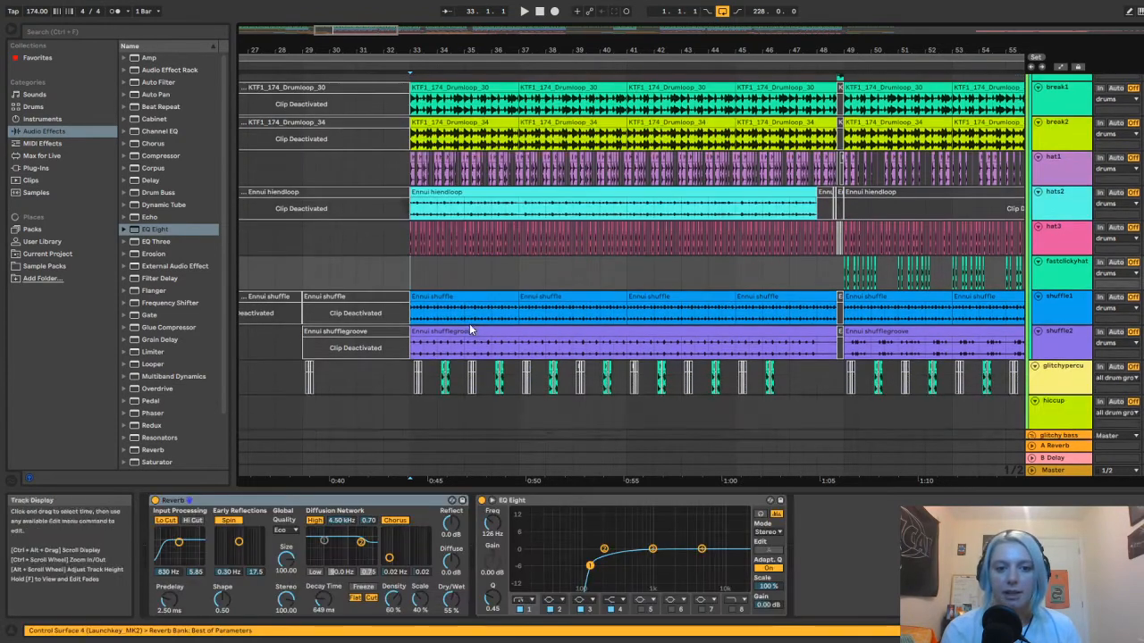
View the shuffle1 track's EQ Eight and audition its Ennui shuffle clip from bar 33 to bar 37
{"action": "left_click", "coordinate": [1072, 307]}
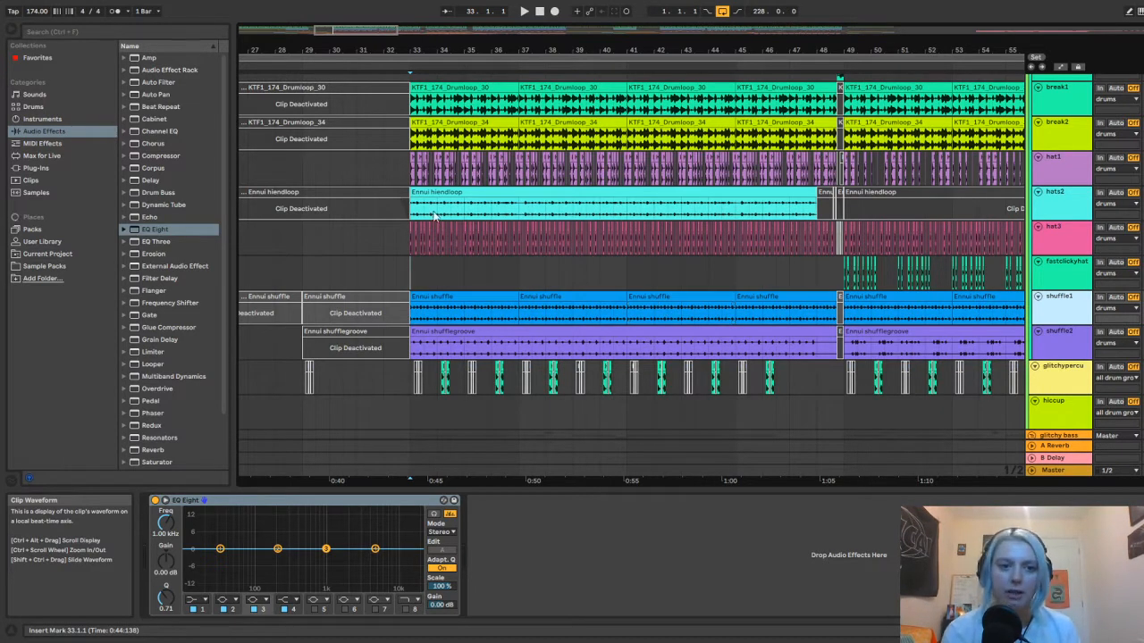
{"action": "left_click", "coordinate": [419, 300]}
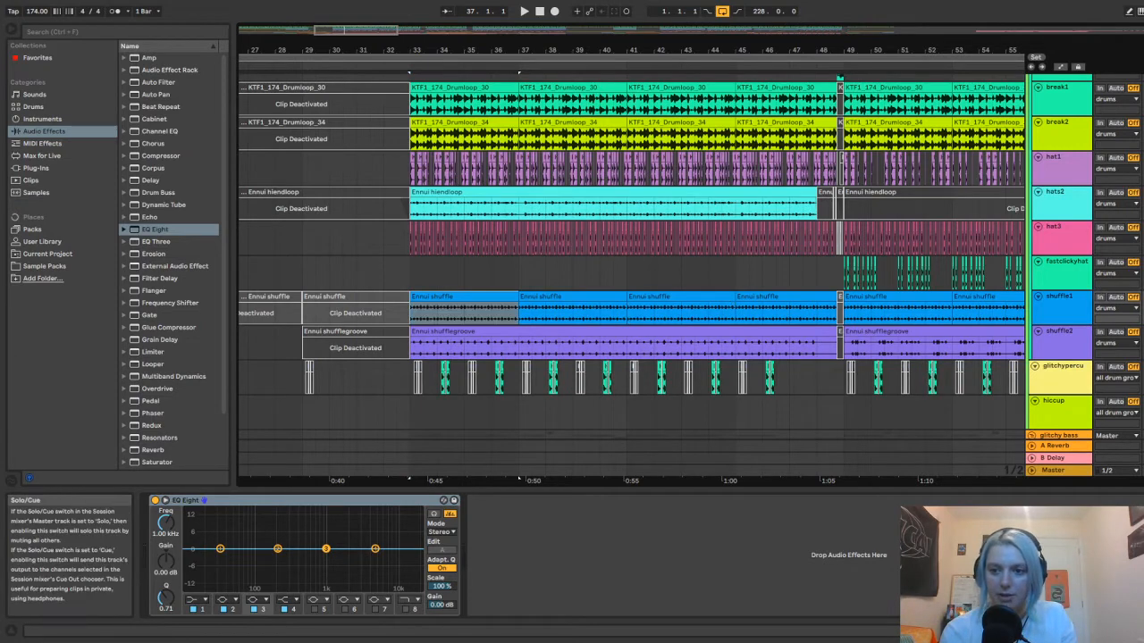
{"action": "key", "text": "space"}
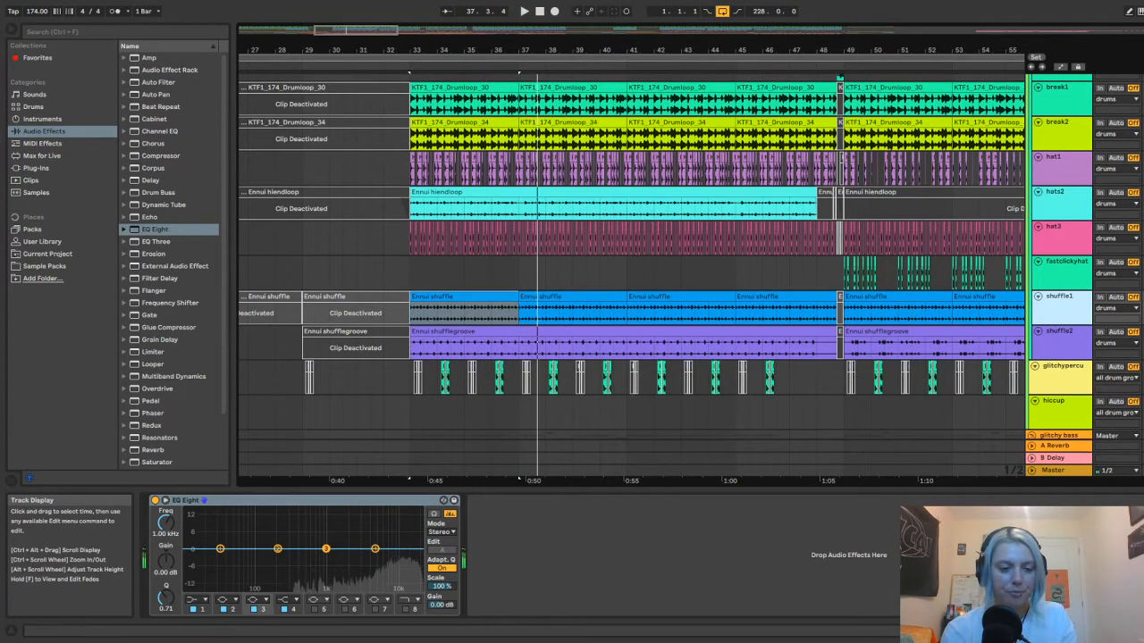
Look through the drum group's tracks, from the kicks and snares down to the hats, shuffles and glitchy percussion
{"action": "scroll", "coordinate": [712, 304], "scroll_direction": "down", "scroll_amount": 3}
{"action": "scroll", "coordinate": [712, 303], "scroll_direction": "up", "scroll_amount": 8}
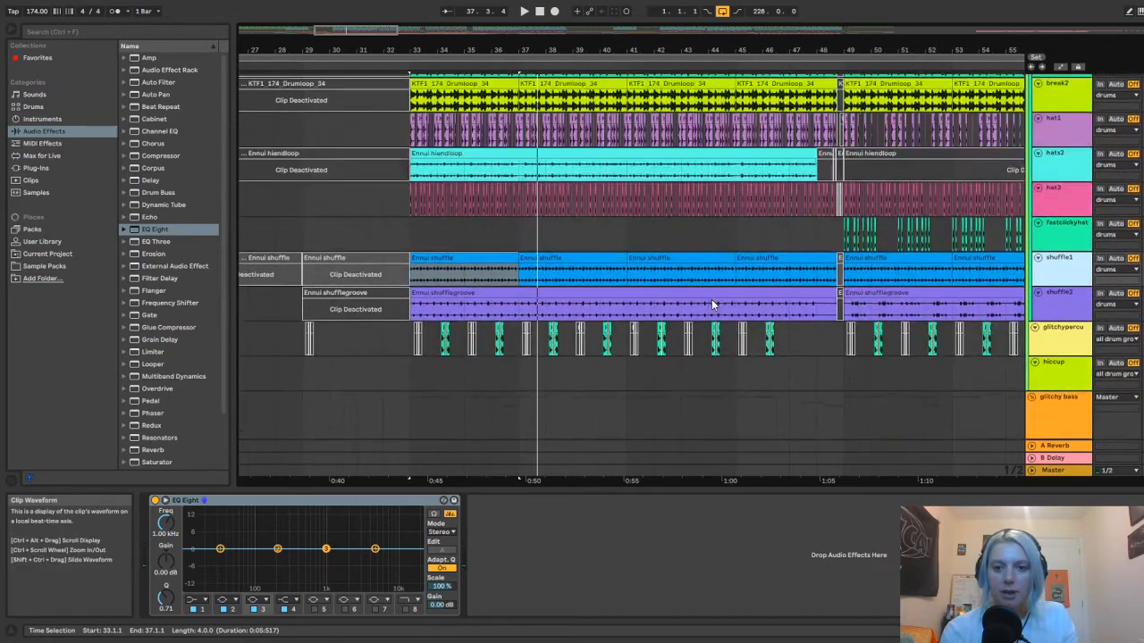
{"action": "scroll", "coordinate": [711, 299], "scroll_direction": "up", "scroll_amount": 4}
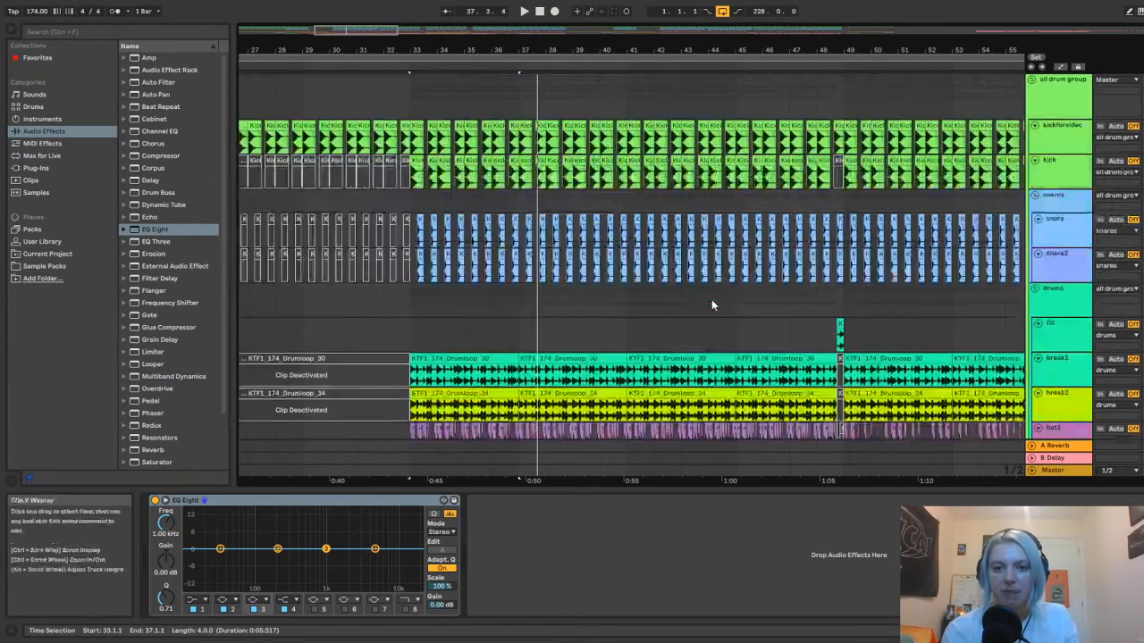
{"action": "scroll", "coordinate": [415, 299], "scroll_direction": "down", "scroll_amount": 2}
{"action": "scroll", "coordinate": [415, 304], "scroll_direction": "down", "scroll_amount": 8}
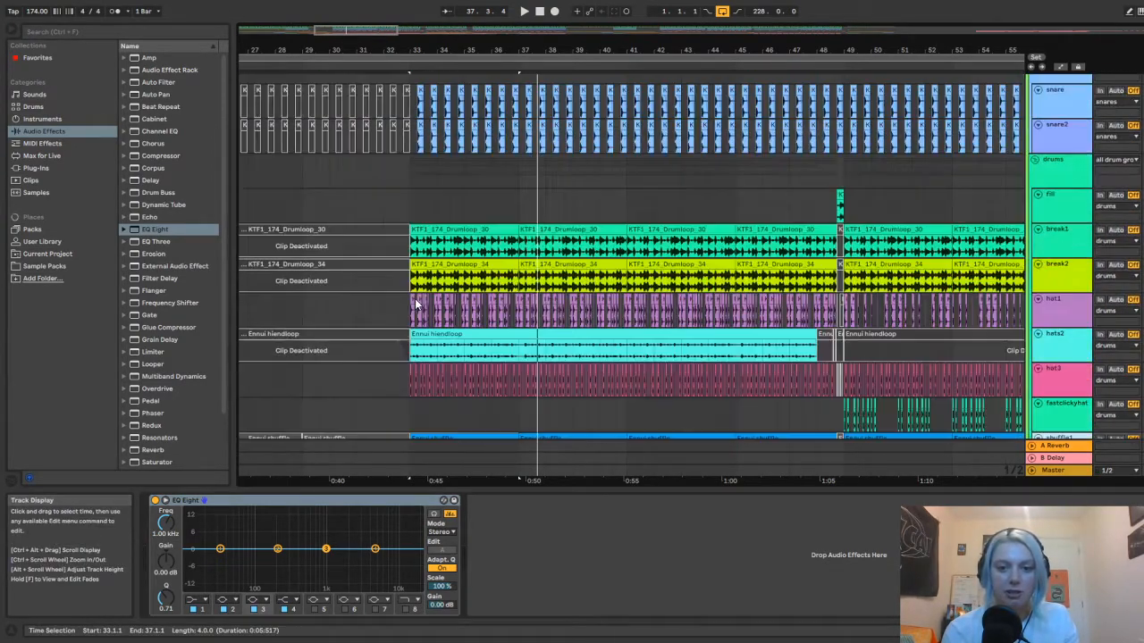
{"action": "scroll", "coordinate": [415, 302], "scroll_direction": "up", "scroll_amount": 1}
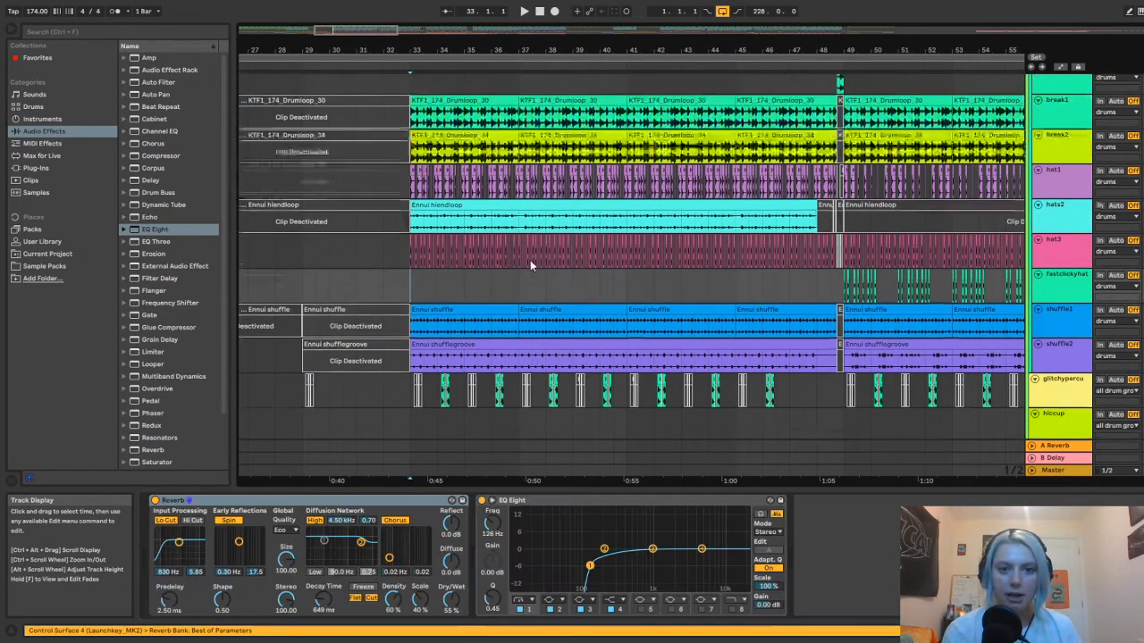
{"action": "scroll", "coordinate": [530, 259], "scroll_direction": "up", "scroll_amount": 5}
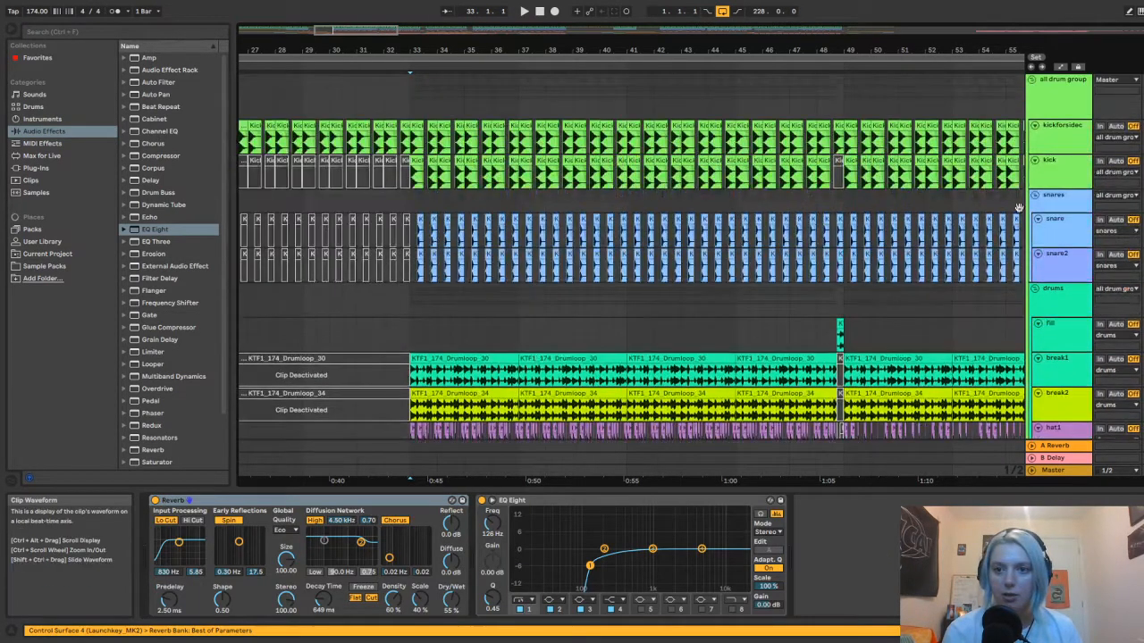
Compare the effects on the kick track and the snares group, ending on the kick track's Utility
{"action": "left_click", "coordinate": [1059, 164]}
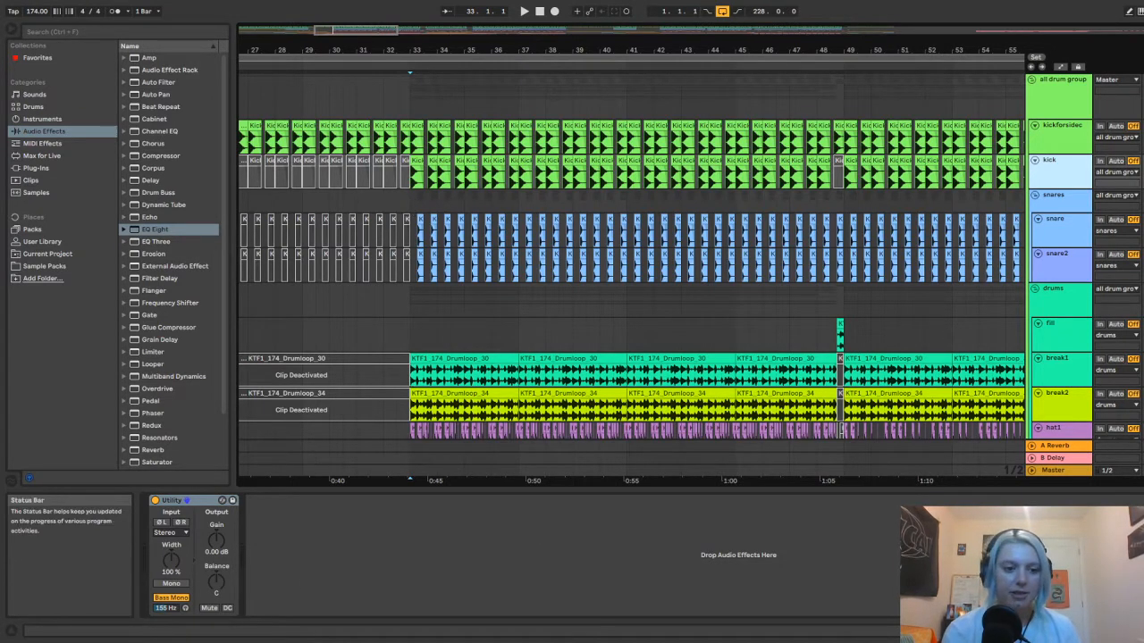
{"action": "left_click", "coordinate": [410, 200]}
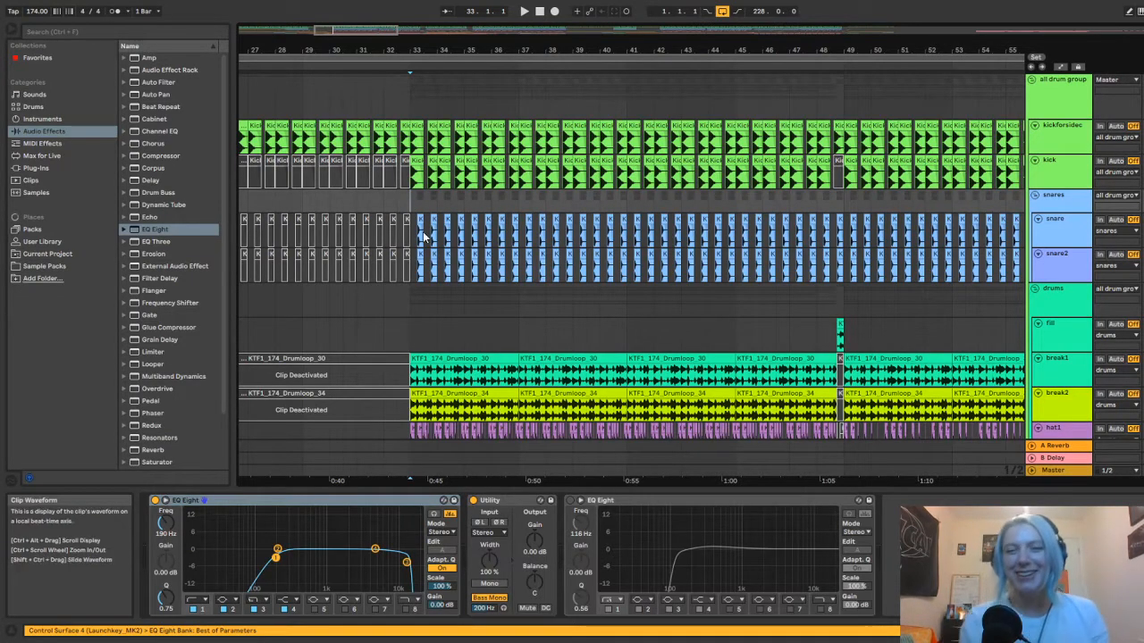
{"action": "left_click", "coordinate": [418, 163]}
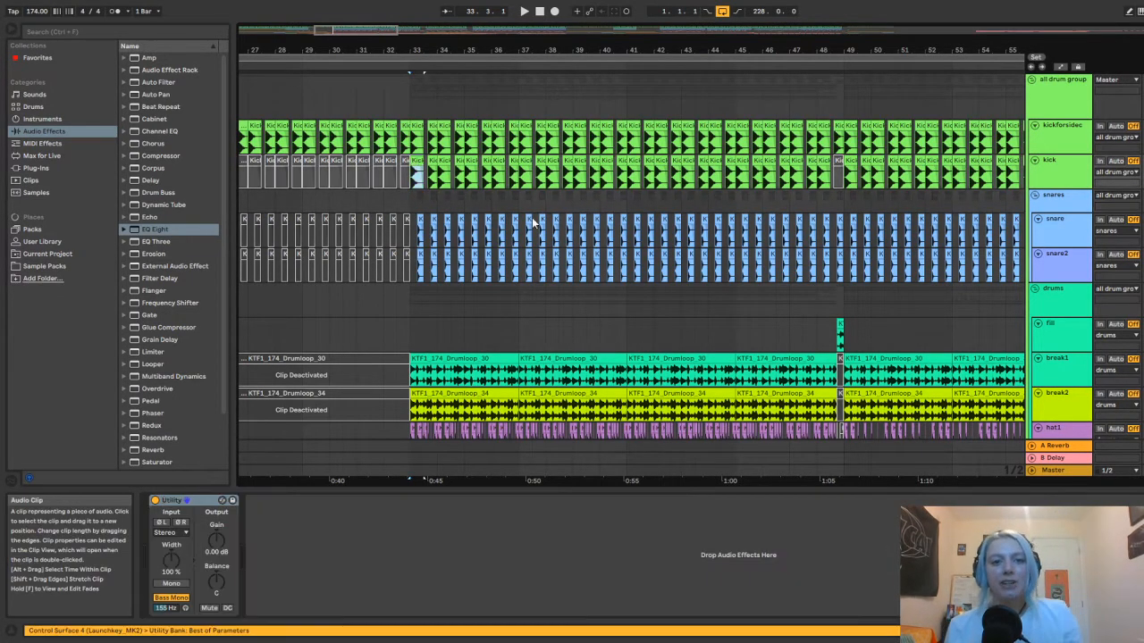
{"action": "left_click", "coordinate": [412, 197]}
{"action": "left_click", "coordinate": [1064, 167]}
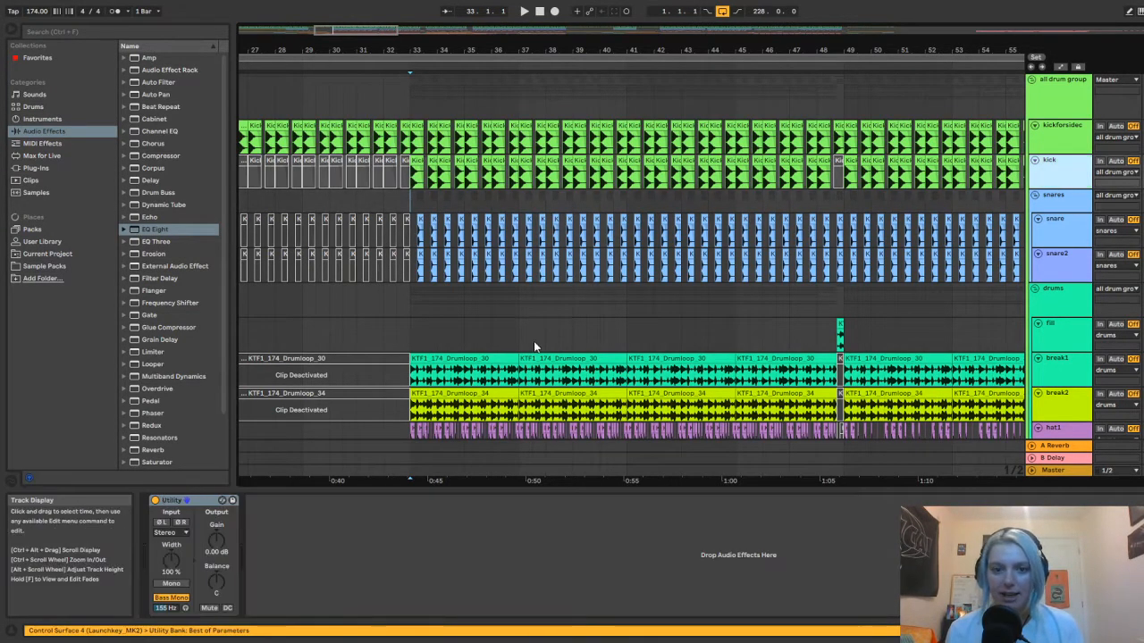
Set the insert mark at bar 33 on the drums group's lane and check the group's effects
{"action": "left_click", "coordinate": [408, 310]}
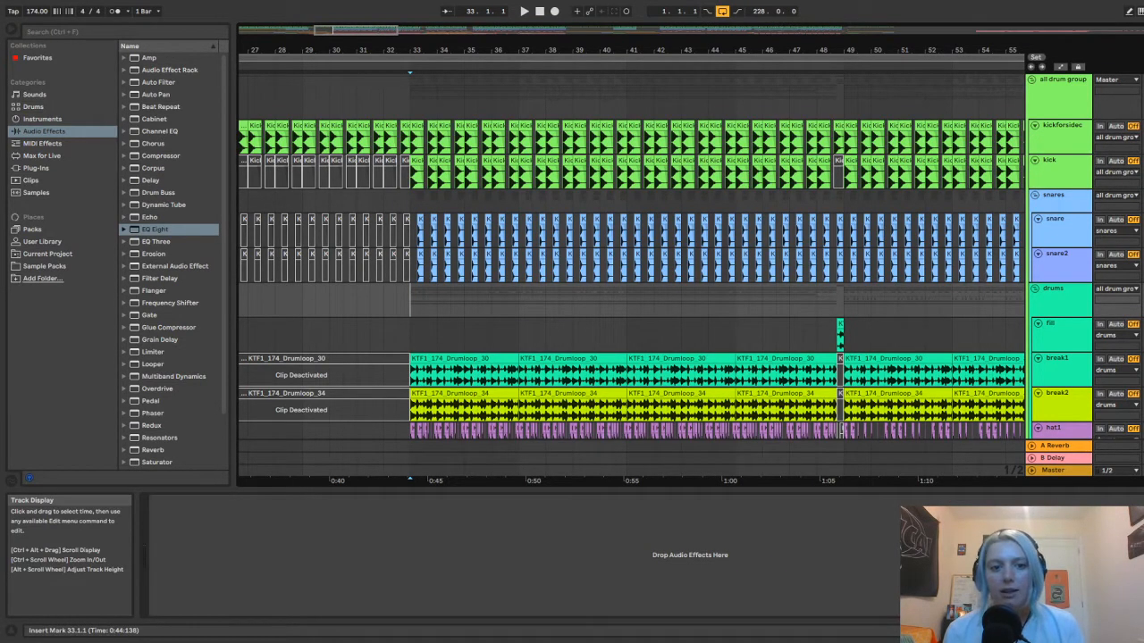
{"action": "left_click", "coordinate": [408, 326]}
{"action": "left_click", "coordinate": [408, 310]}
Examine how the drum group is organised, from the kicks and snares group down to the drums group's breaks, hats and shuffles
{"action": "scroll", "coordinate": [870, 261], "scroll_direction": "down", "scroll_amount": 2}
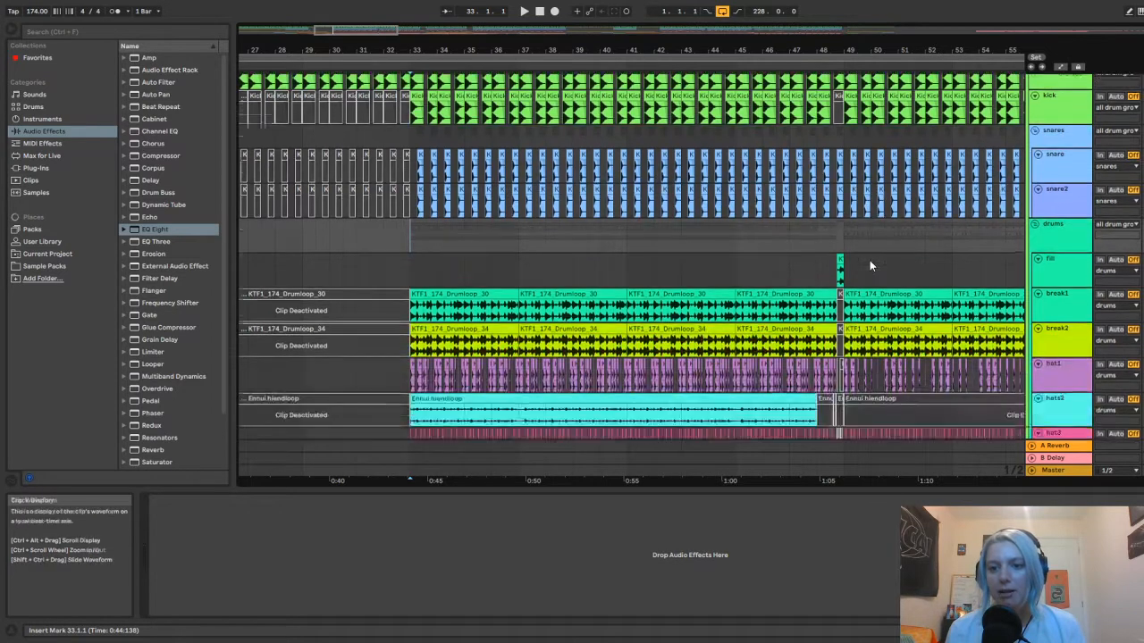
{"action": "scroll", "coordinate": [870, 260], "scroll_direction": "up", "scroll_amount": 2}
{"action": "scroll", "coordinate": [1063, 210], "scroll_direction": "down", "scroll_amount": 2}
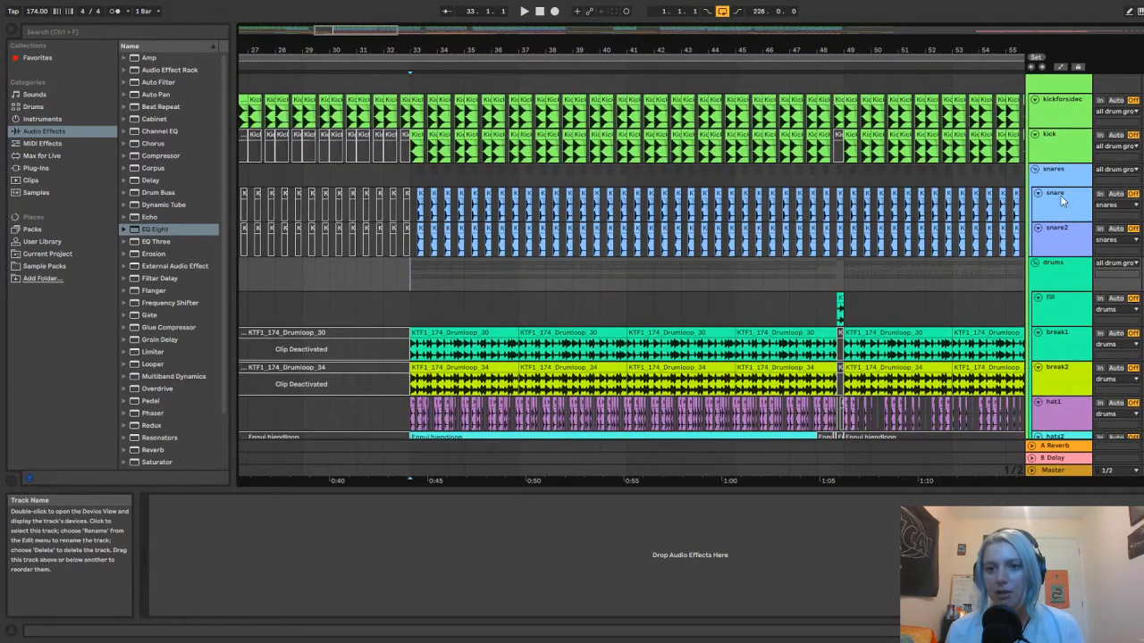
{"action": "scroll", "coordinate": [1065, 227], "scroll_direction": "up", "scroll_amount": 2}
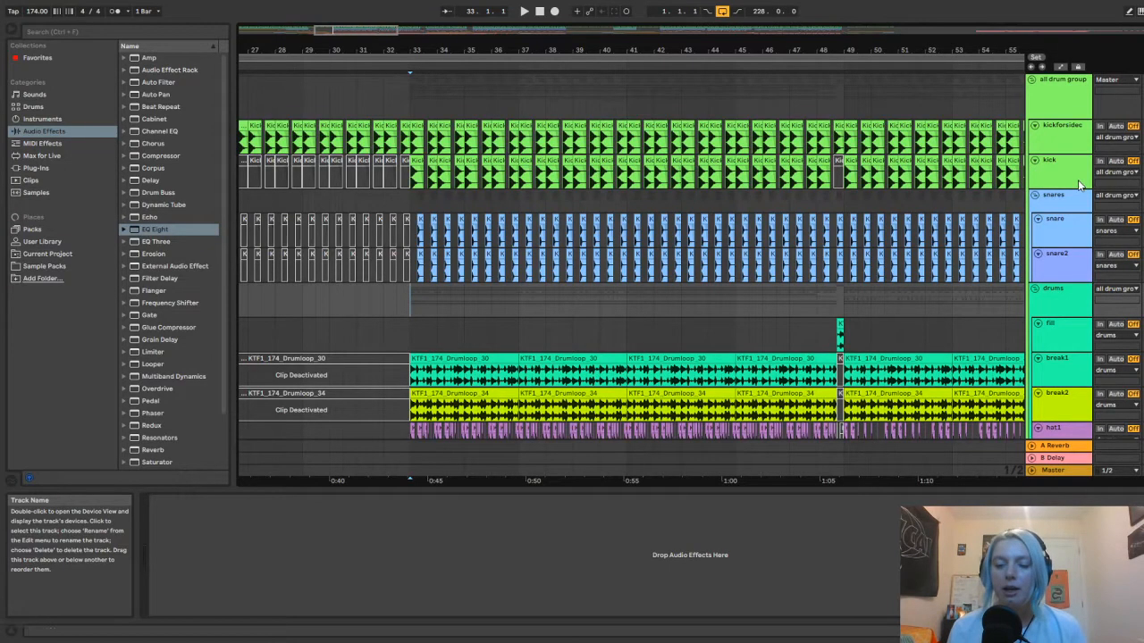
{"action": "scroll", "coordinate": [868, 190], "scroll_direction": "down", "scroll_amount": 4}
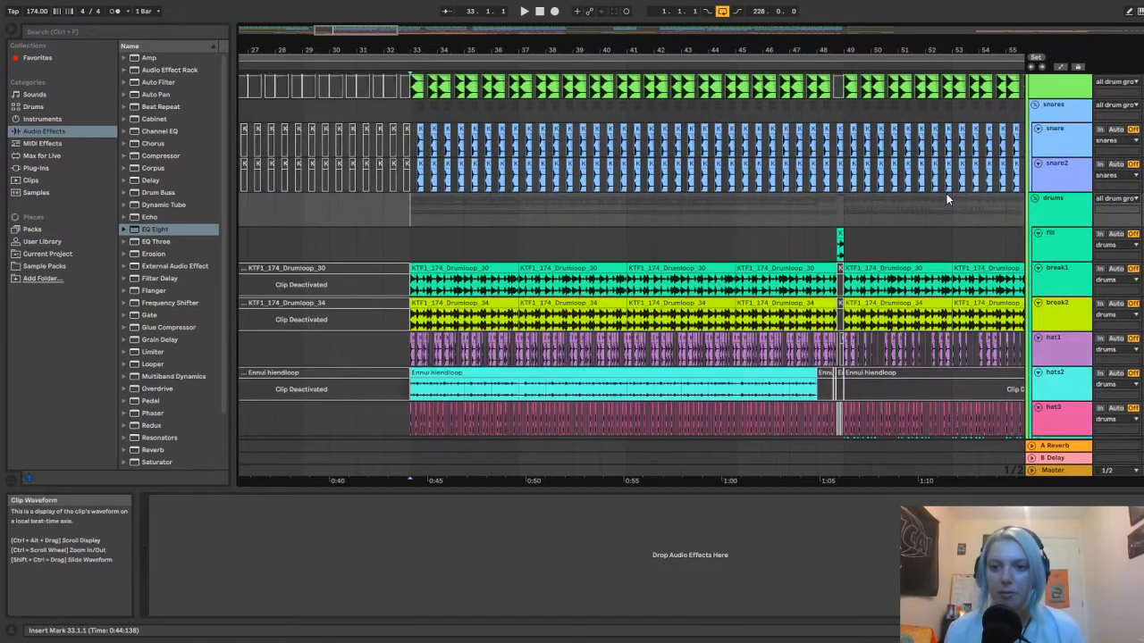
{"action": "scroll", "coordinate": [1008, 186], "scroll_direction": "down", "scroll_amount": 2}
{"action": "scroll", "coordinate": [1009, 186], "scroll_direction": "up", "scroll_amount": 2}
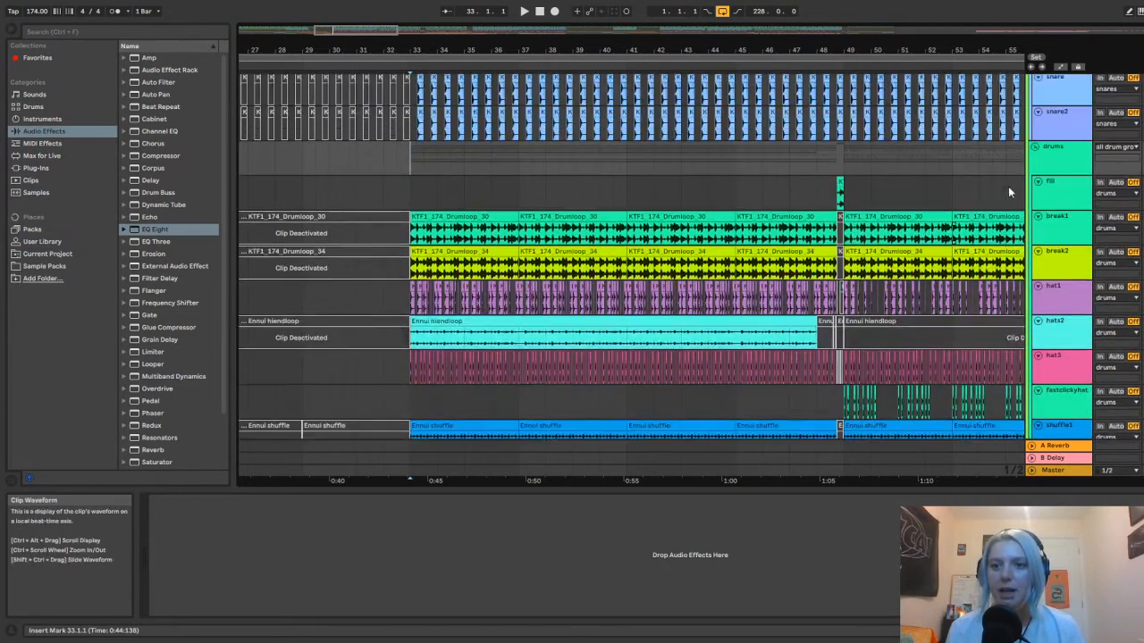
{"action": "left_click", "coordinate": [1040, 170]}
{"action": "scroll", "coordinate": [1039, 170], "scroll_direction": "down", "scroll_amount": 3}
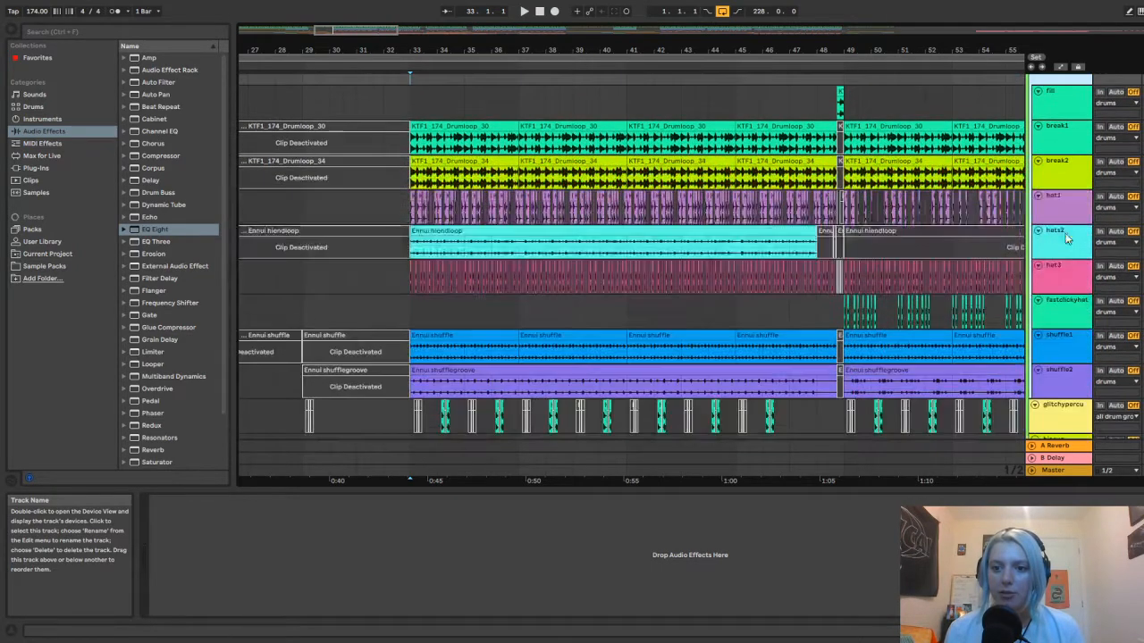
{"action": "scroll", "coordinate": [1068, 321], "scroll_direction": "up", "scroll_amount": 3}
{"action": "scroll", "coordinate": [1063, 232], "scroll_direction": "down", "scroll_amount": 3}
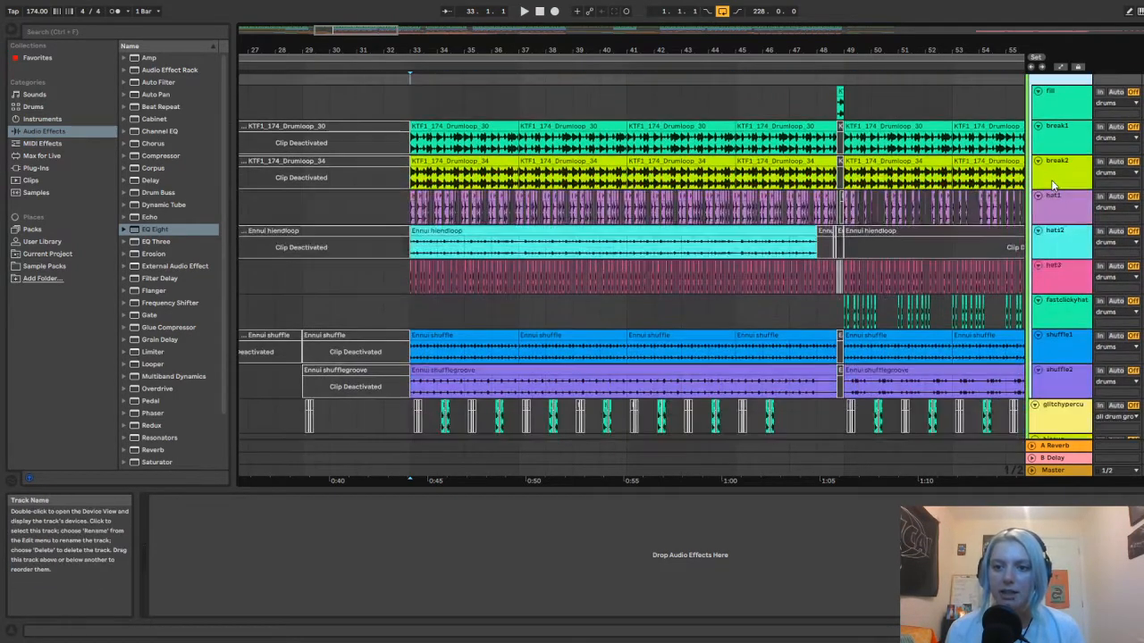
{"action": "scroll", "coordinate": [1062, 151], "scroll_direction": "up", "scroll_amount": 2}
{"action": "scroll", "coordinate": [1061, 211], "scroll_direction": "down", "scroll_amount": 4}
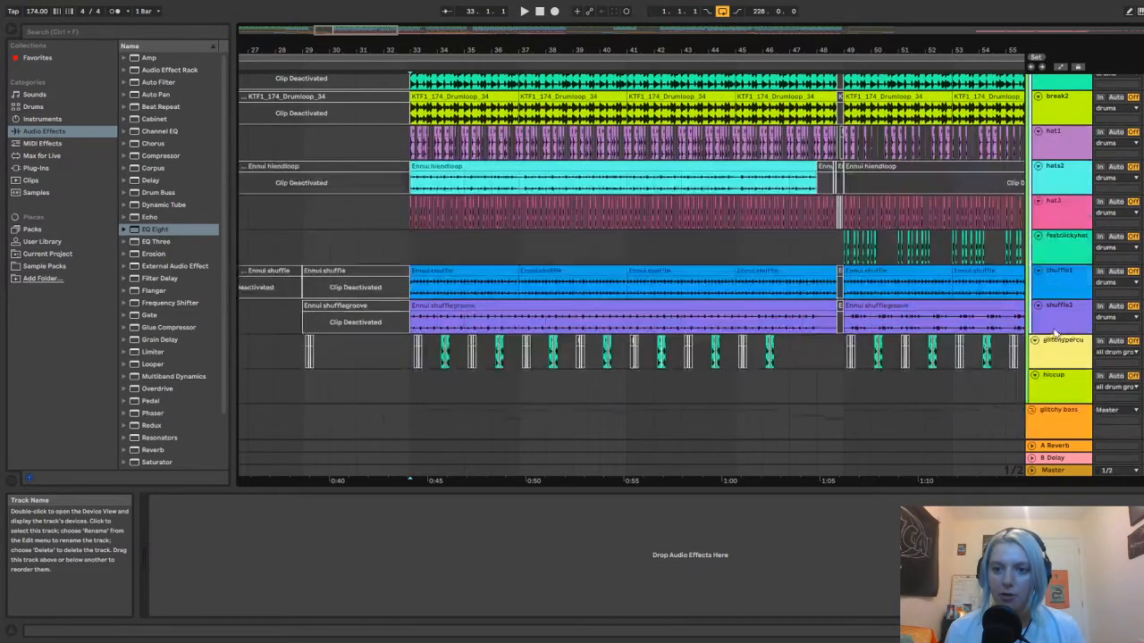
{"action": "scroll", "coordinate": [1057, 294], "scroll_direction": "up", "scroll_amount": 5}
{"action": "scroll", "coordinate": [1058, 196], "scroll_direction": "up", "scroll_amount": 4}
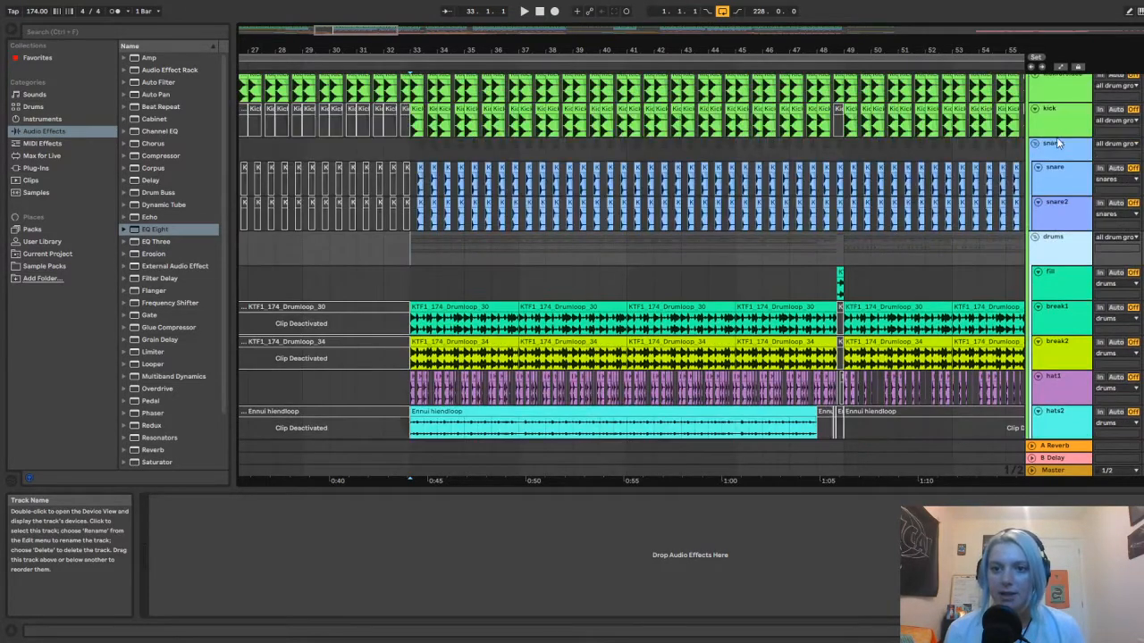
{"action": "scroll", "coordinate": [1057, 143], "scroll_direction": "up", "scroll_amount": 3}
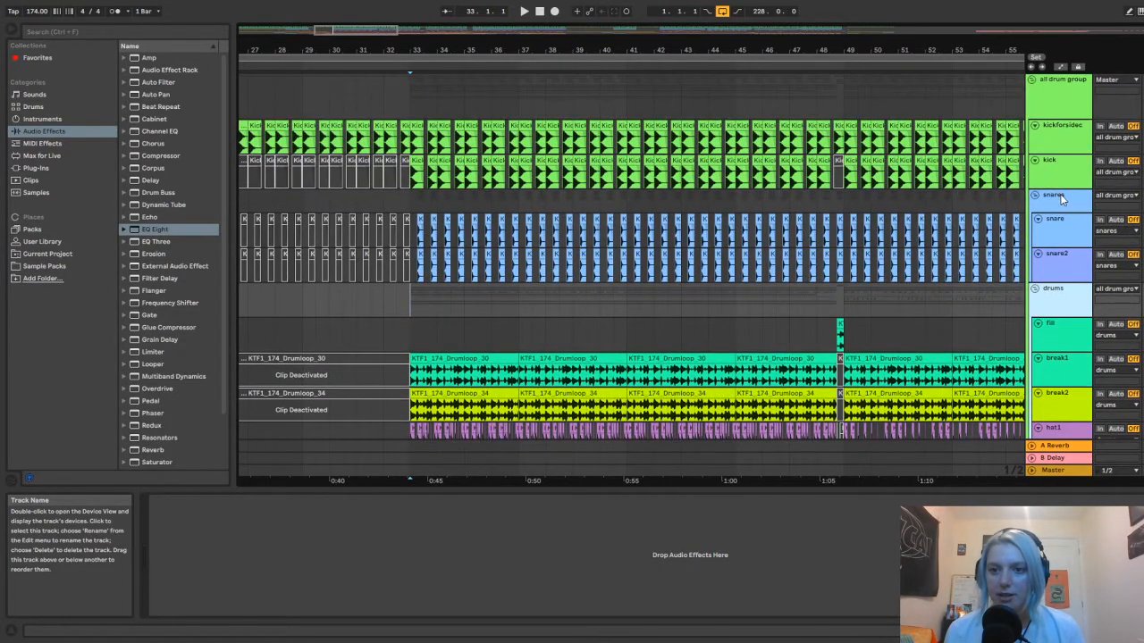
{"action": "scroll", "coordinate": [426, 152], "scroll_direction": "down", "scroll_amount": 11}
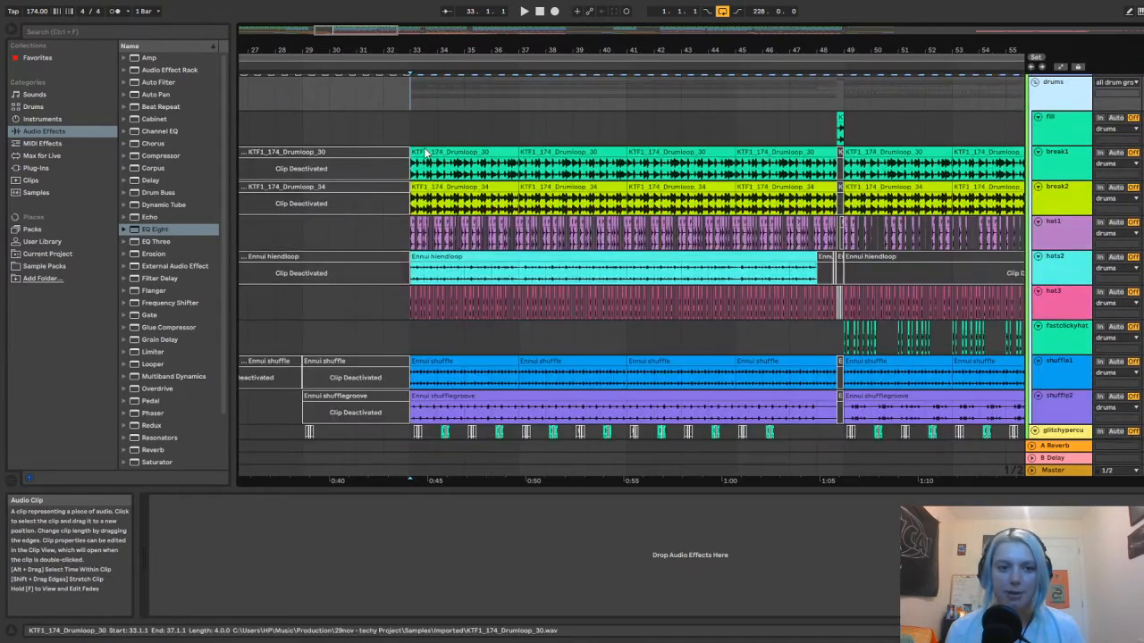
Set the insert mark at bar 33 on the fill track and view its effects
{"action": "scroll", "coordinate": [393, 149], "scroll_direction": "up", "scroll_amount": 2}
{"action": "left_click", "coordinate": [386, 139]}
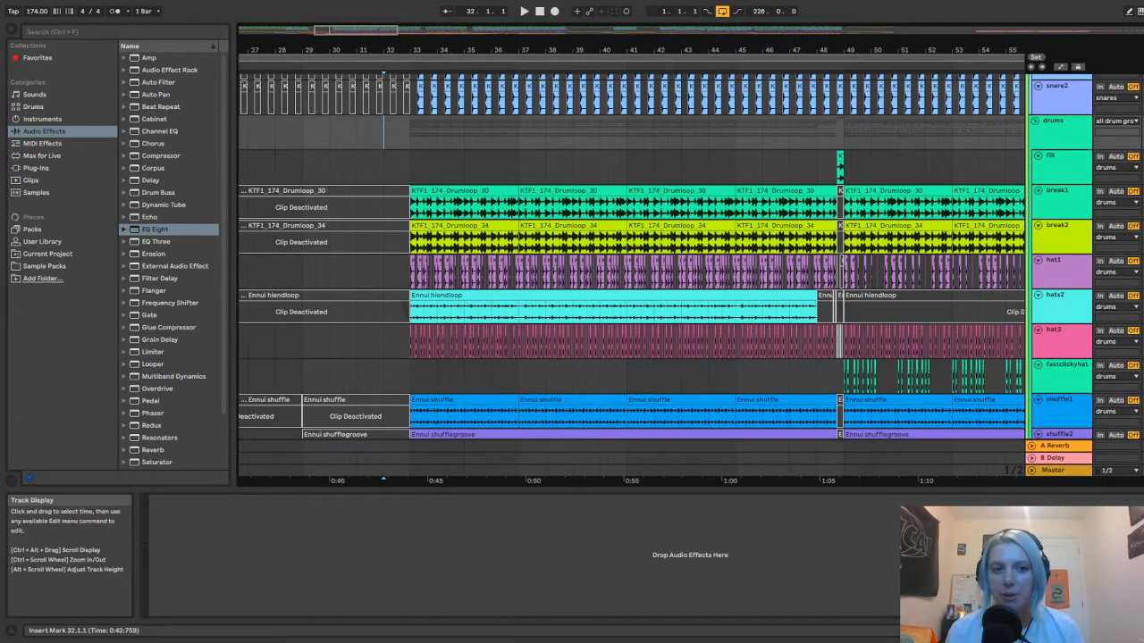
{"action": "left_click", "coordinate": [413, 156]}
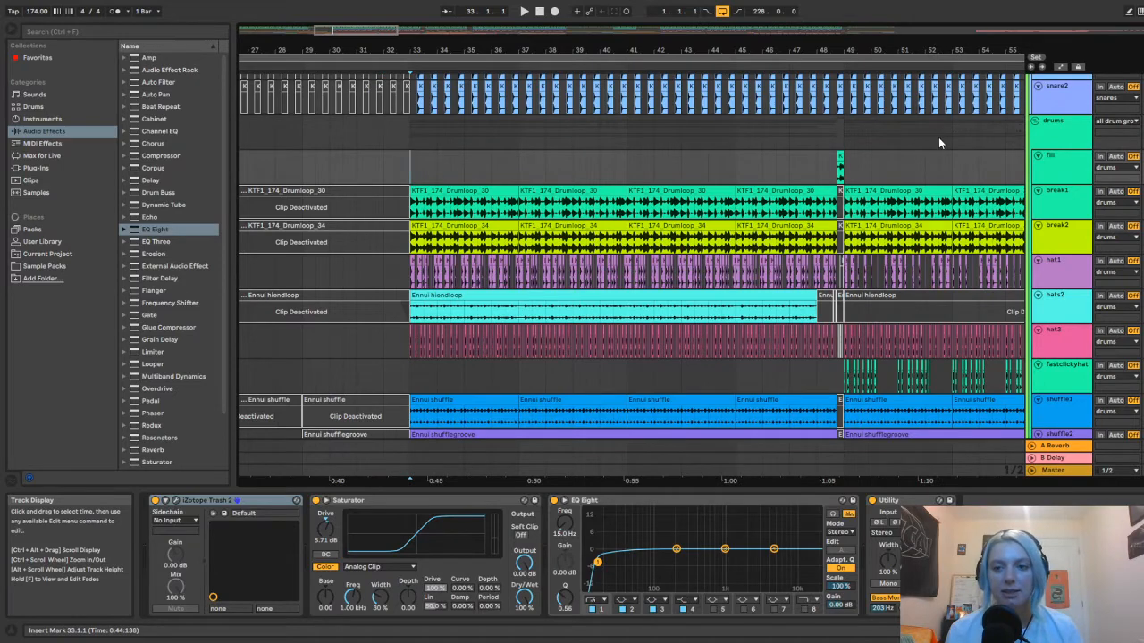
Compare the snare and snare2 tracks' effects with the EQ Eight and Utility chain on their snares group
{"action": "scroll", "coordinate": [939, 143], "scroll_direction": "up", "scroll_amount": 5}
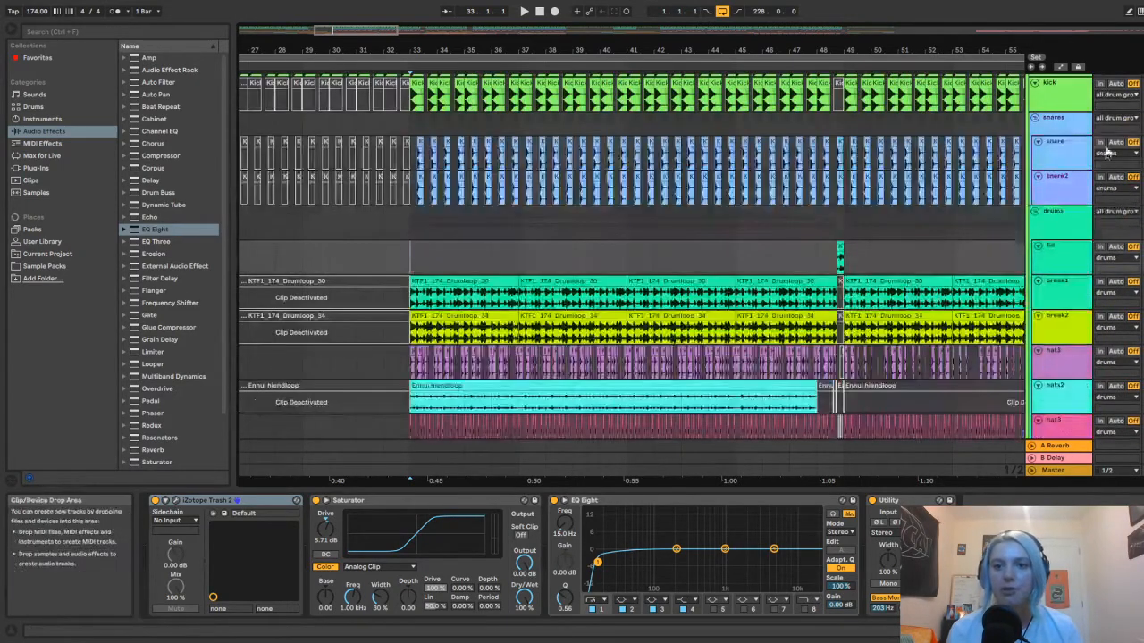
{"action": "left_click", "coordinate": [1050, 179]}
{"action": "left_click", "coordinate": [1061, 146]}
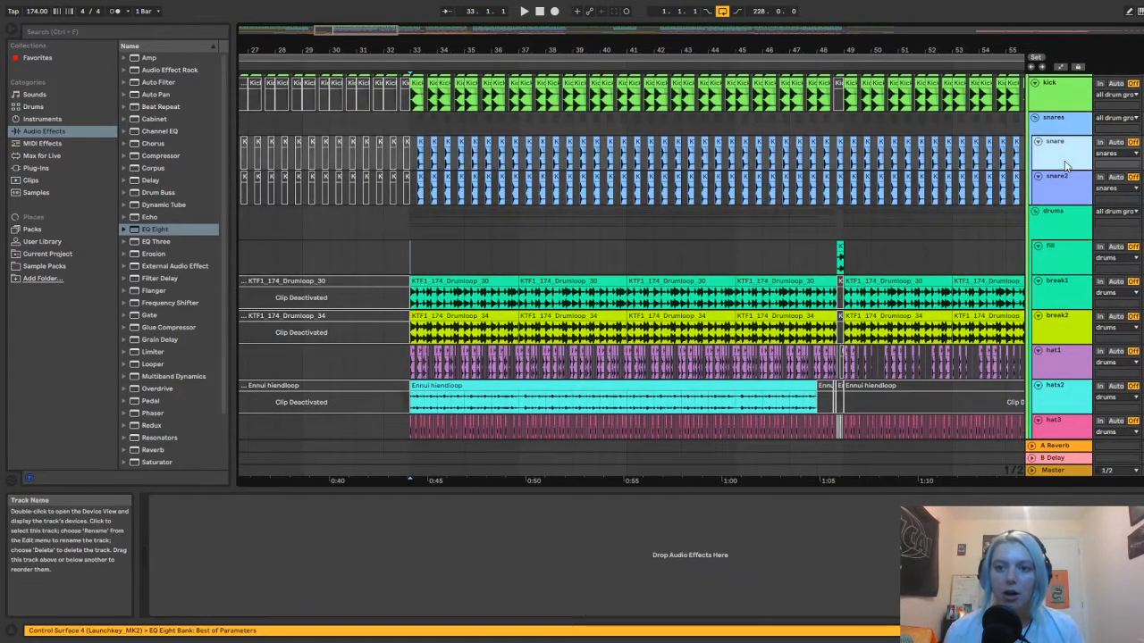
{"action": "left_click", "coordinate": [1063, 190]}
{"action": "left_click", "coordinate": [1063, 155]}
{"action": "left_click", "coordinate": [1066, 197]}
{"action": "left_click", "coordinate": [1063, 159]}
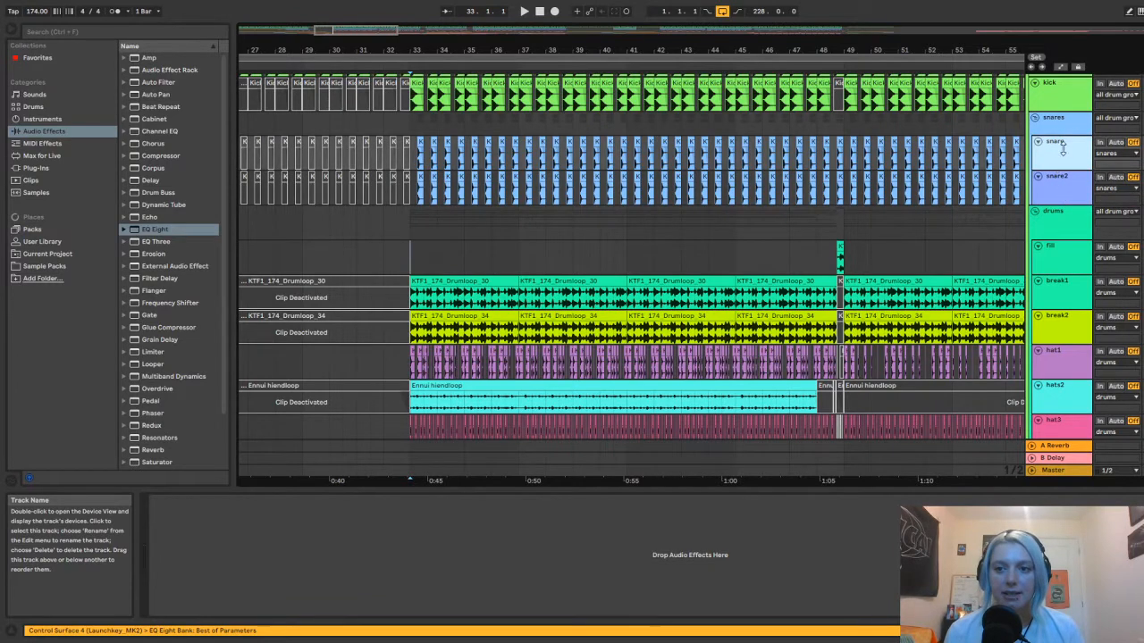
{"action": "left_click", "coordinate": [1073, 125]}
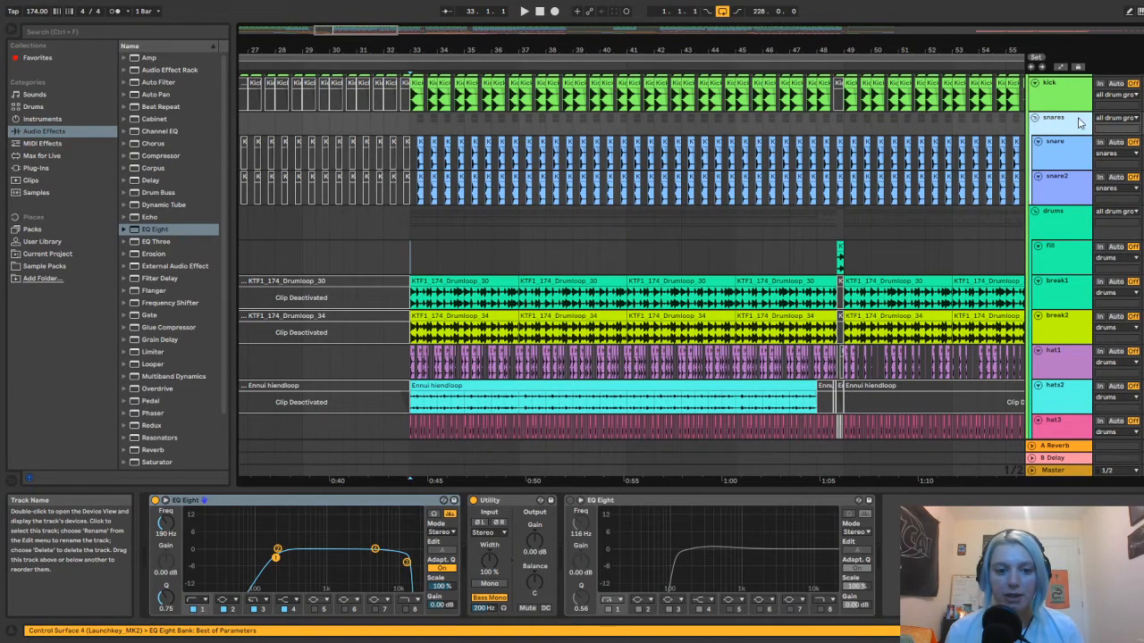
{"action": "left_click", "coordinate": [1074, 184]}
{"action": "left_click", "coordinate": [1073, 149]}
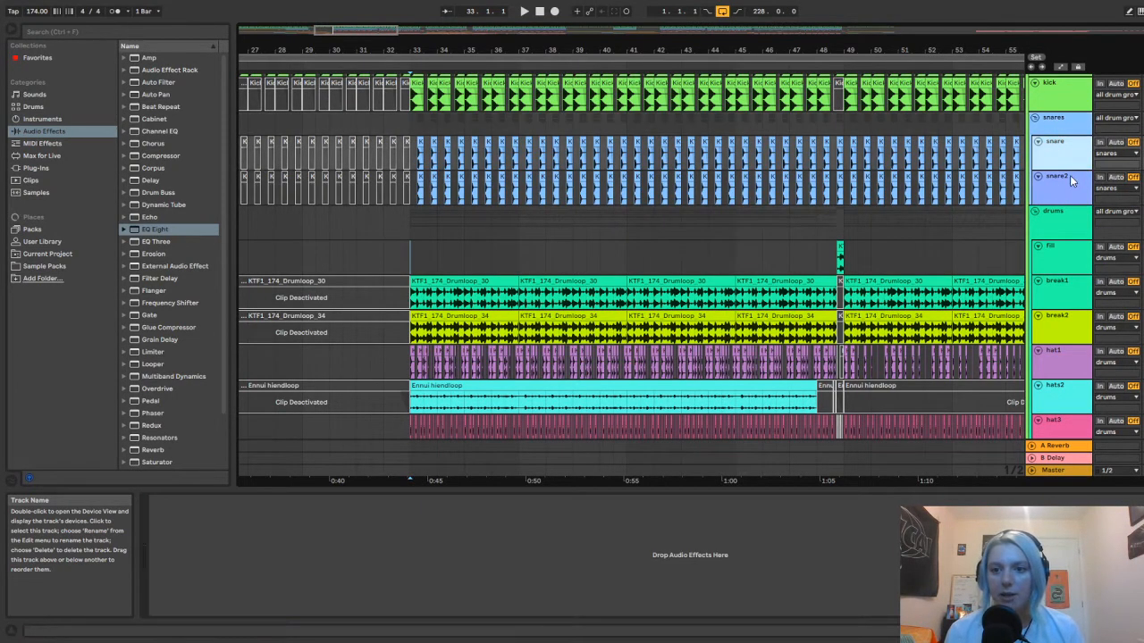
{"action": "left_click", "coordinate": [1070, 177]}
{"action": "left_click", "coordinate": [1069, 163]}
{"action": "left_click", "coordinate": [1068, 180]}
{"action": "left_click", "coordinate": [1068, 164]}
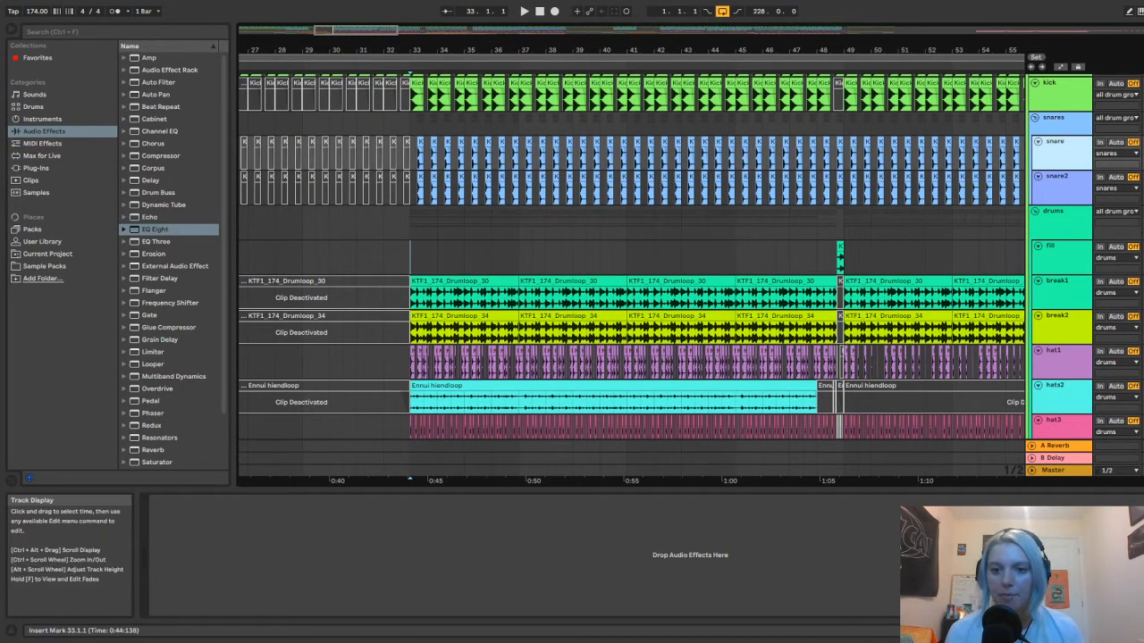
Set the insert mark at bar 33 on the hat1 track and check its effects
{"action": "left_click", "coordinate": [450, 222]}
{"action": "scroll", "coordinate": [429, 237], "scroll_direction": "down", "scroll_amount": 3}
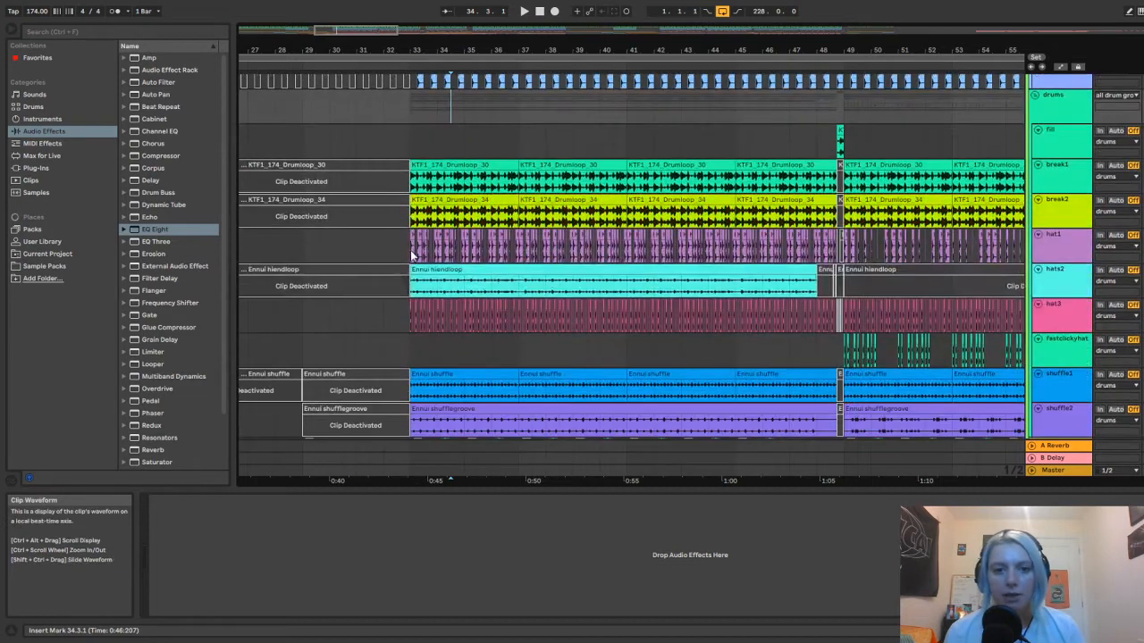
{"action": "left_click", "coordinate": [411, 253]}
{"action": "scroll", "coordinate": [415, 257], "scroll_direction": "down", "scroll_amount": 1}
{"action": "scroll", "coordinate": [417, 256], "scroll_direction": "up", "scroll_amount": 1}
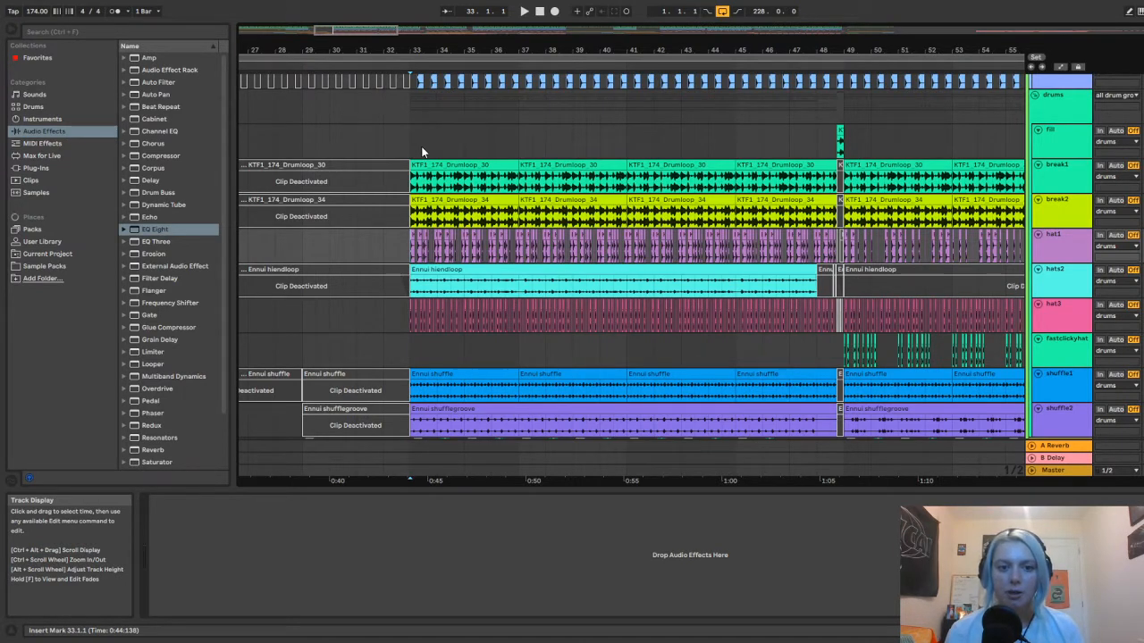
{"action": "left_click", "coordinate": [400, 238]}
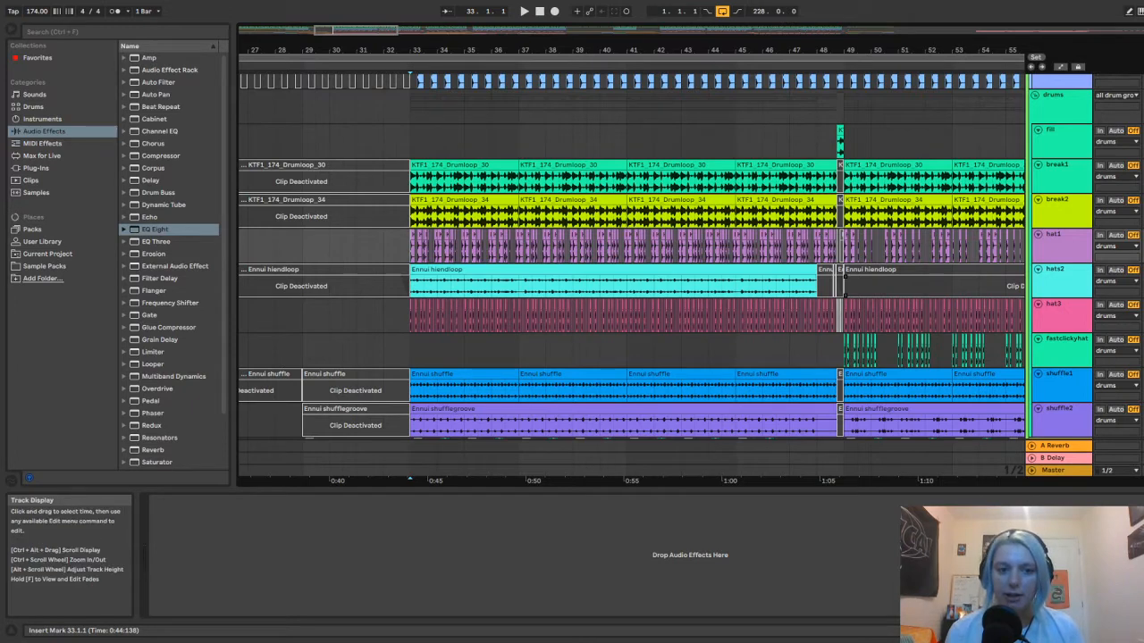
Compare the effects on the hat1, hats2 and hat3 tracks with the Reverb and EQ Eight on fastclickyhat
{"action": "left_click", "coordinate": [437, 351]}
{"action": "scroll", "coordinate": [629, 307], "scroll_direction": "down", "scroll_amount": 1}
{"action": "left_click", "coordinate": [1068, 227]}
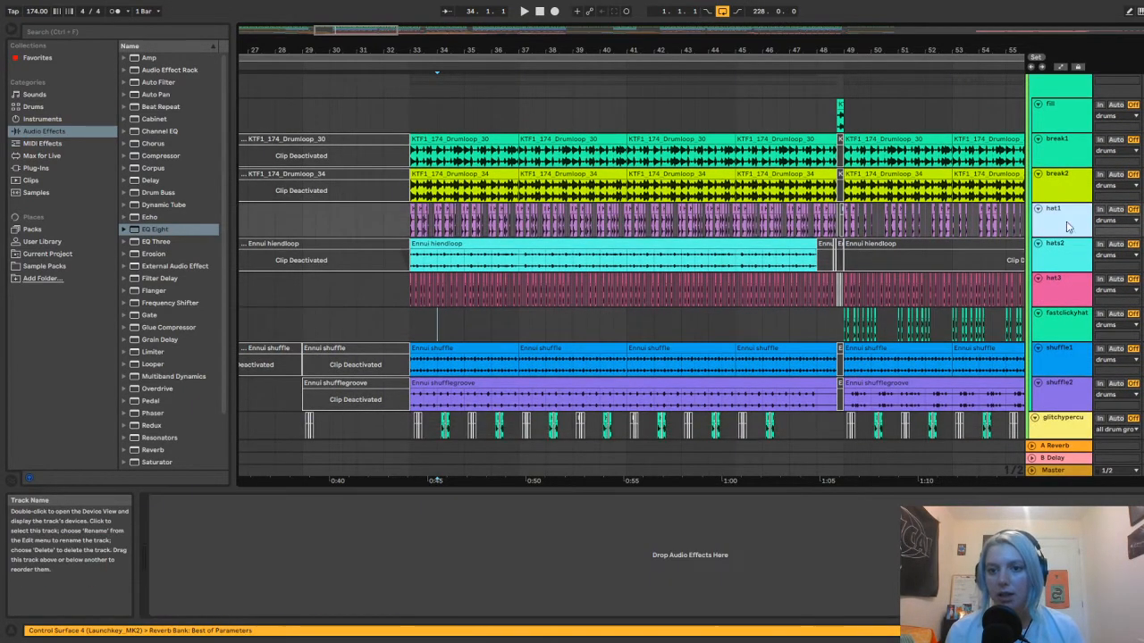
{"action": "left_click", "coordinate": [1071, 286]}
{"action": "left_click", "coordinate": [1069, 259]}
{"action": "left_click", "coordinate": [1069, 226]}
{"action": "left_click", "coordinate": [1072, 290]}
{"action": "left_click", "coordinate": [1076, 330]}
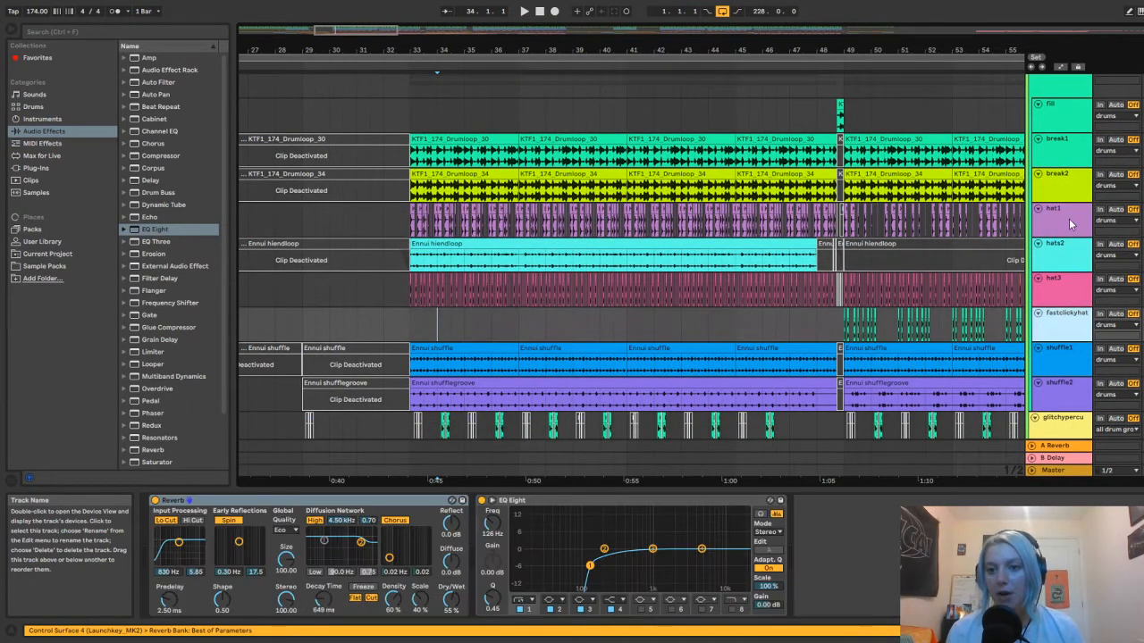
{"action": "left_click", "coordinate": [1072, 223]}
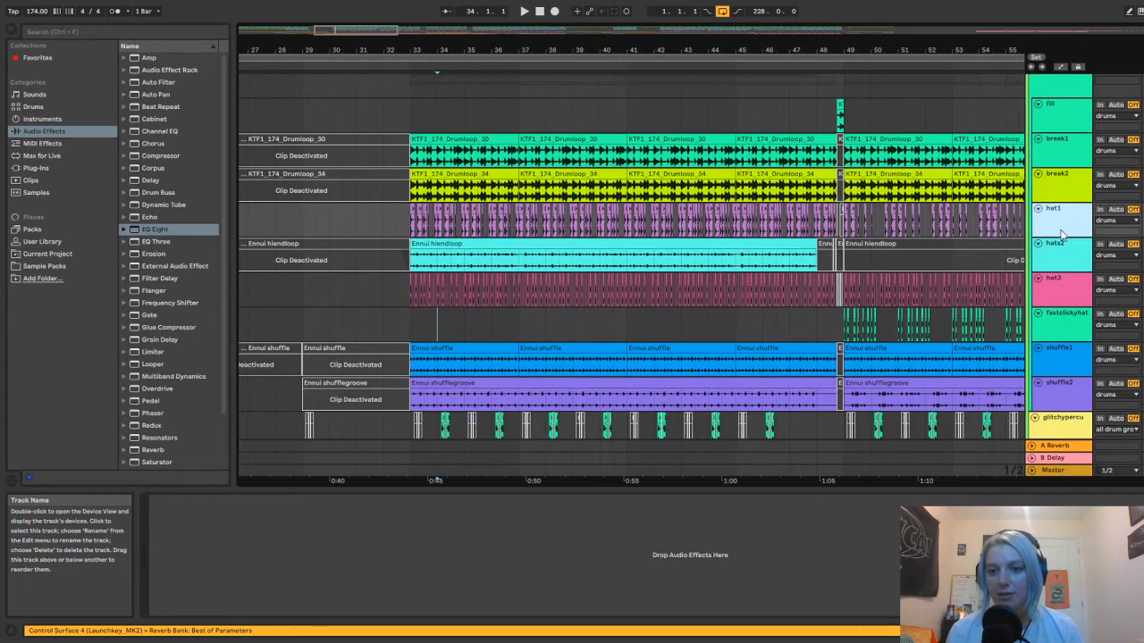
{"action": "left_click", "coordinate": [1068, 331]}
{"action": "scroll", "coordinate": [1076, 303], "scroll_direction": "down", "scroll_amount": 3}
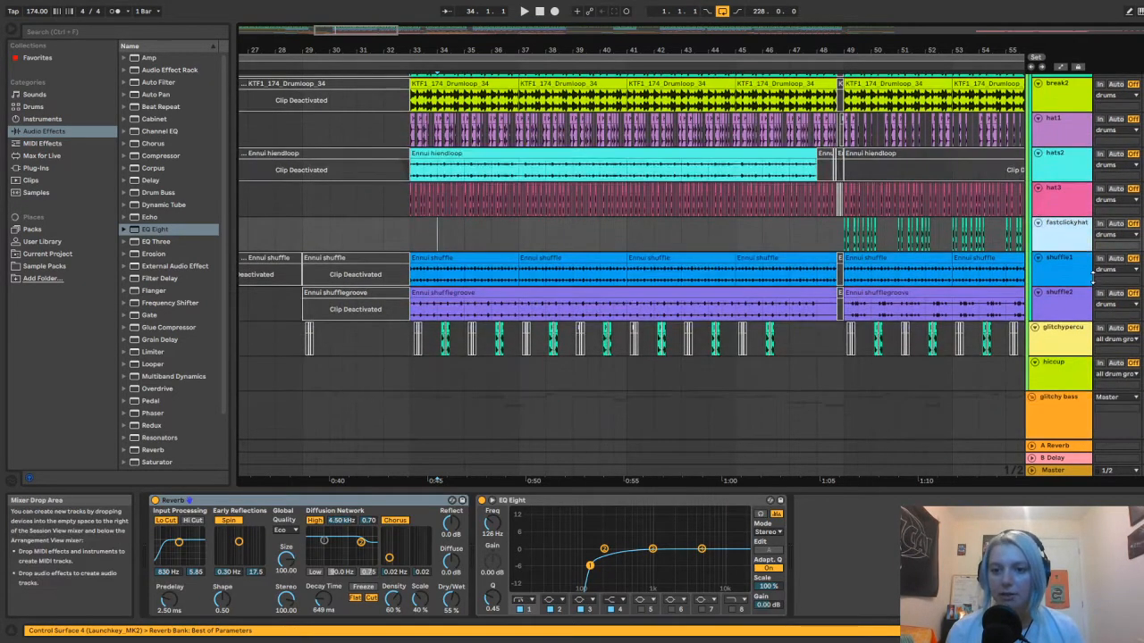
View the glitchypercu track's effects and audition the arrangement from its clip at 34.1.3
{"action": "left_click", "coordinate": [1065, 348]}
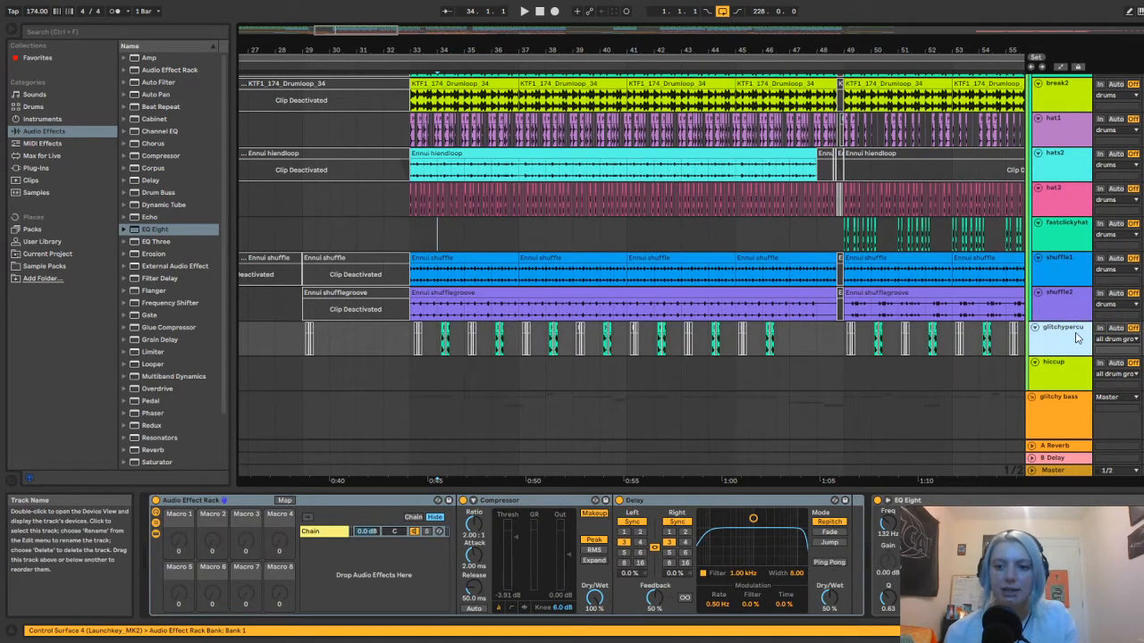
{"action": "left_click", "coordinate": [445, 344]}
{"action": "scroll", "coordinate": [448, 351], "scroll_direction": "up", "scroll_amount": 2}
{"action": "scroll", "coordinate": [442, 360], "scroll_direction": "down", "scroll_amount": 2}
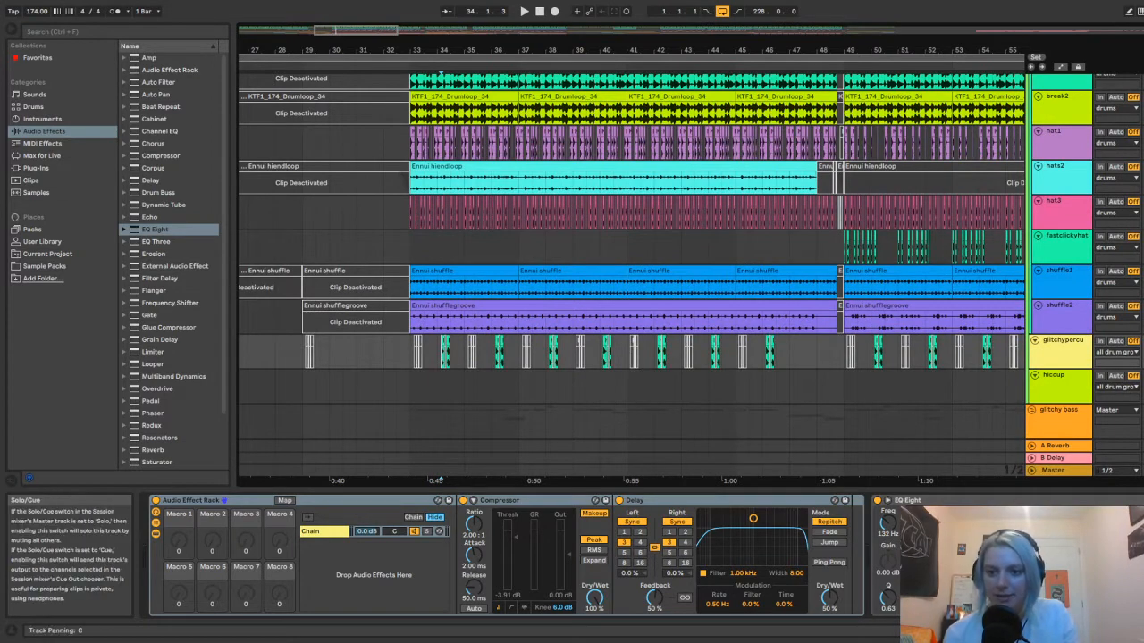
{"action": "key", "text": "space"}
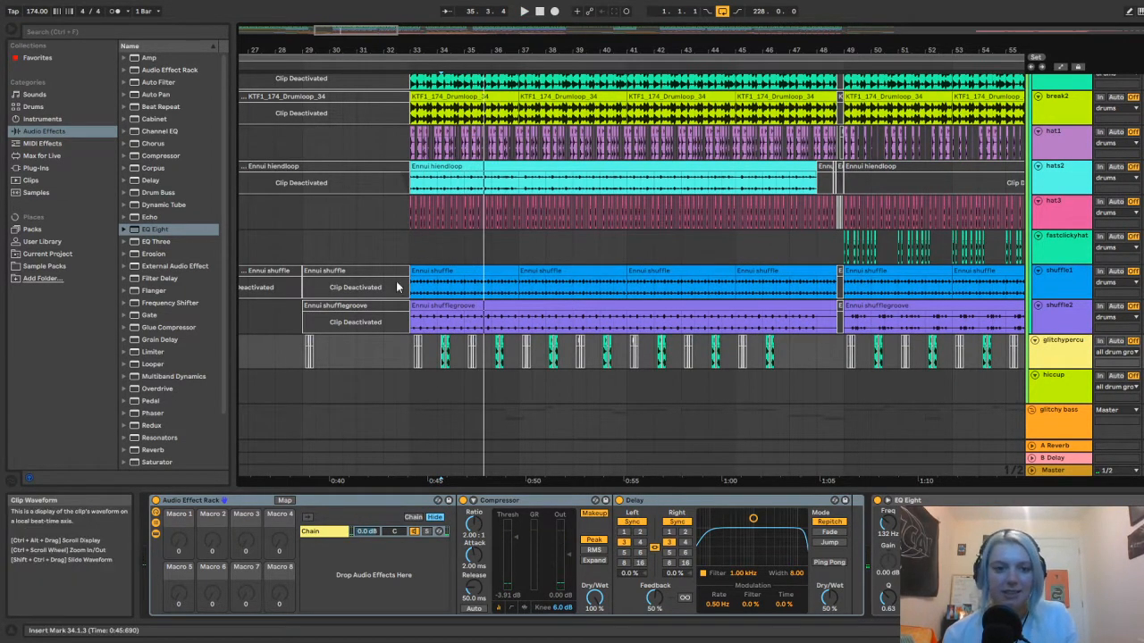
{"action": "scroll", "coordinate": [411, 281], "scroll_direction": "up", "scroll_amount": 2}
{"action": "scroll", "coordinate": [456, 266], "scroll_direction": "down", "scroll_amount": 5}
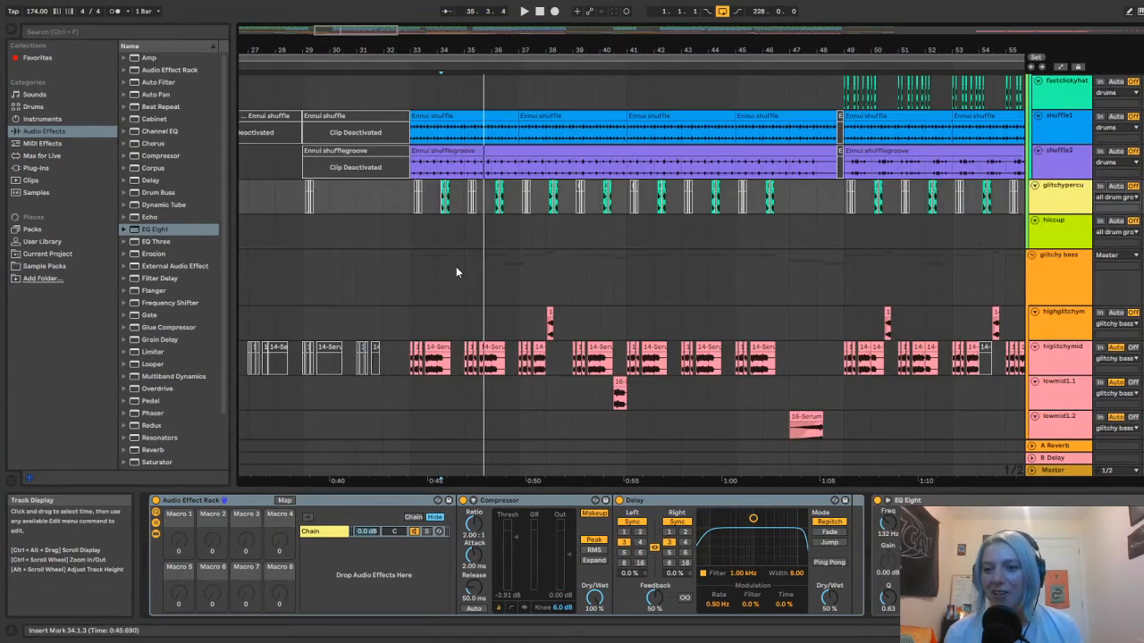
Look over the drum tracks and examine their clips up close from the insert mark at bar 33 on fastclickyhat
{"action": "scroll", "coordinate": [456, 266], "scroll_direction": "up", "scroll_amount": 2}
{"action": "scroll", "coordinate": [456, 266], "scroll_direction": "up", "scroll_amount": 10}
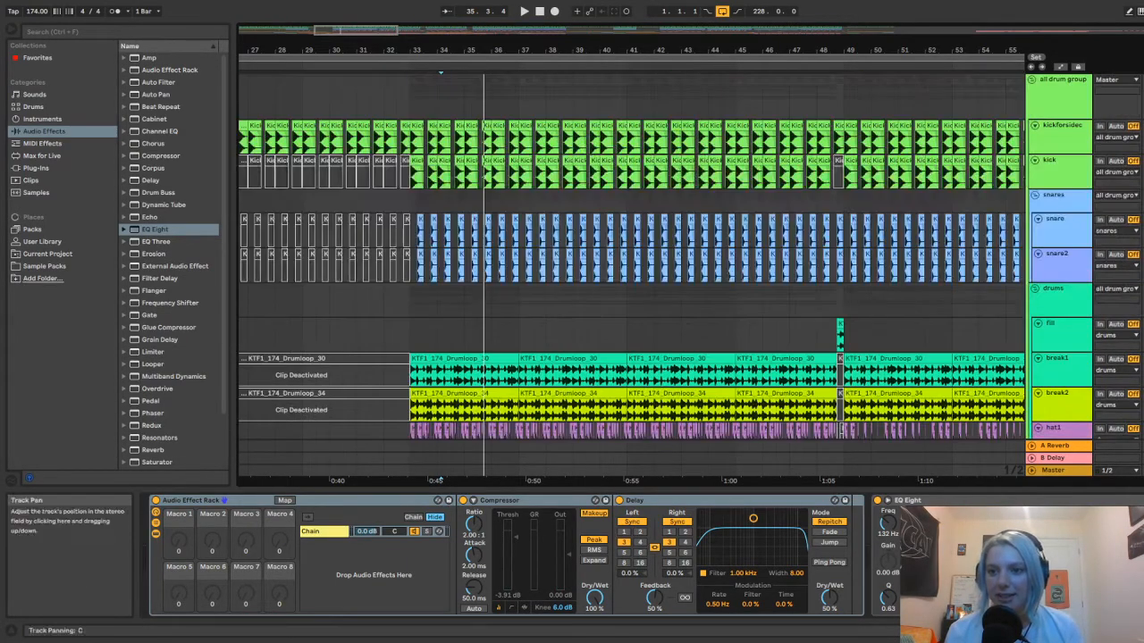
{"action": "scroll", "coordinate": [390, 226], "scroll_direction": "down", "scroll_amount": 8}
{"action": "scroll", "coordinate": [399, 215], "scroll_direction": "up", "scroll_amount": 1}
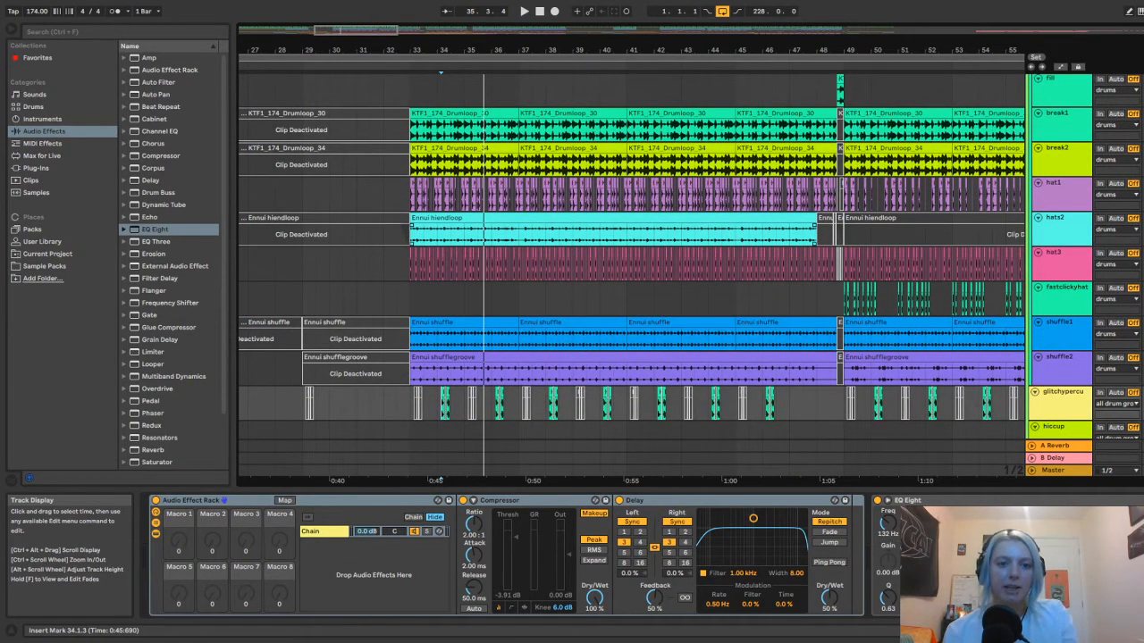
{"action": "left_click", "coordinate": [409, 296]}
{"action": "scroll", "coordinate": [409, 294], "scroll_direction": "up", "scroll_amount": 10}
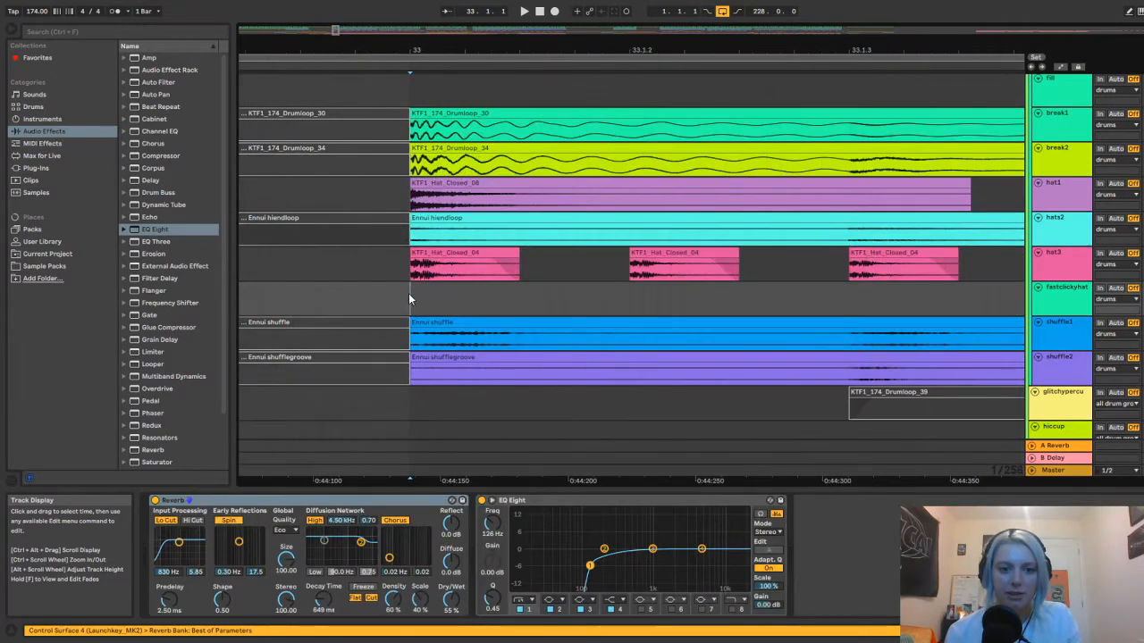
{"action": "scroll", "coordinate": [408, 293], "scroll_direction": "down", "scroll_amount": 6}
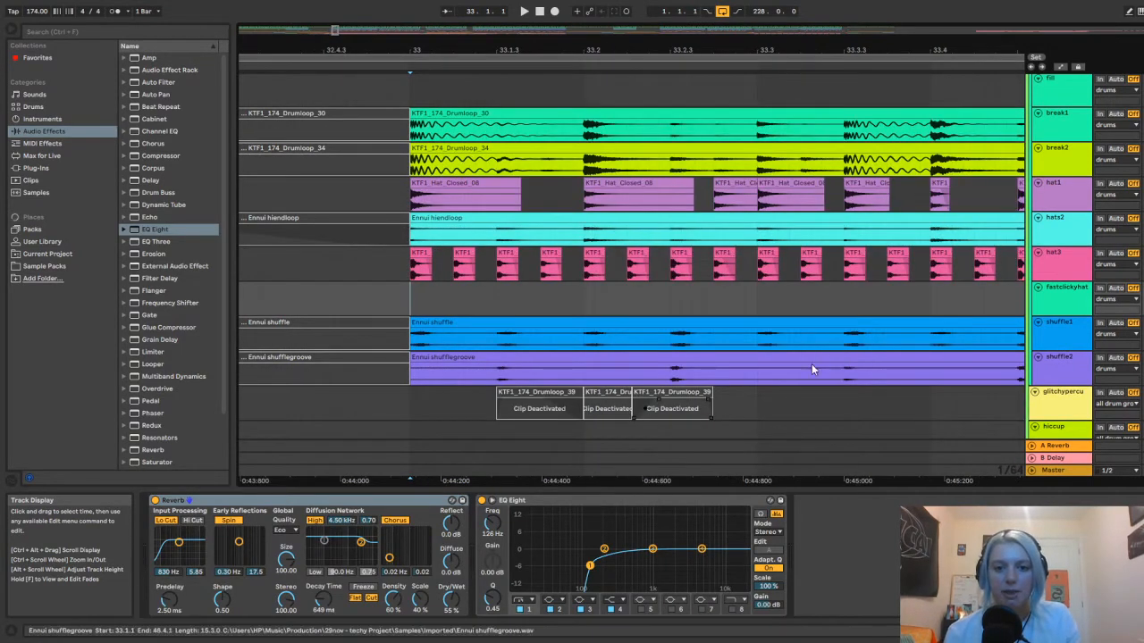
{"action": "scroll", "coordinate": [681, 348], "scroll_direction": "down", "scroll_amount": 10}
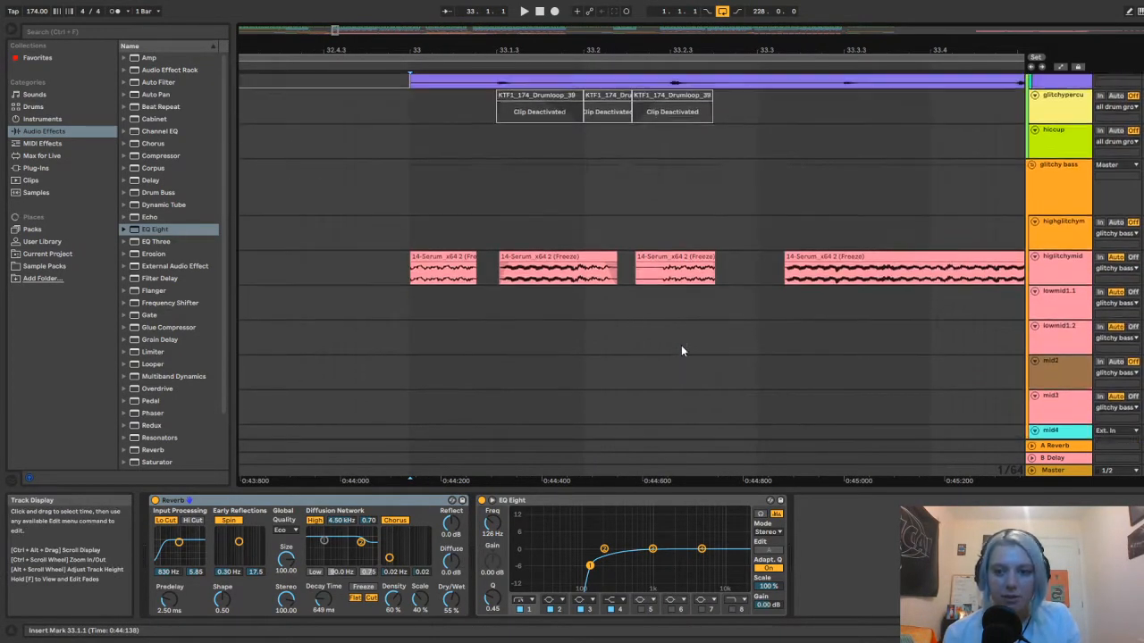
{"action": "scroll", "coordinate": [681, 350], "scroll_direction": "up", "scroll_amount": 10}
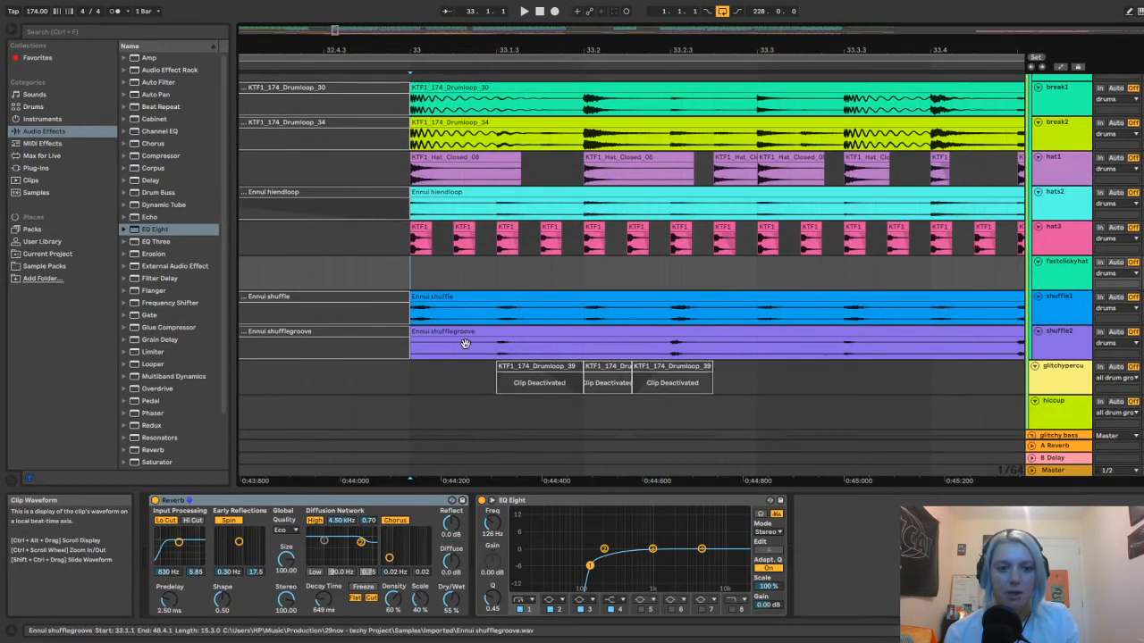
View the shuffle2 track's effects from 33.1.2 and place the insert mark at 33.1.3 on fastclickyhat
{"action": "left_click", "coordinate": [453, 344]}
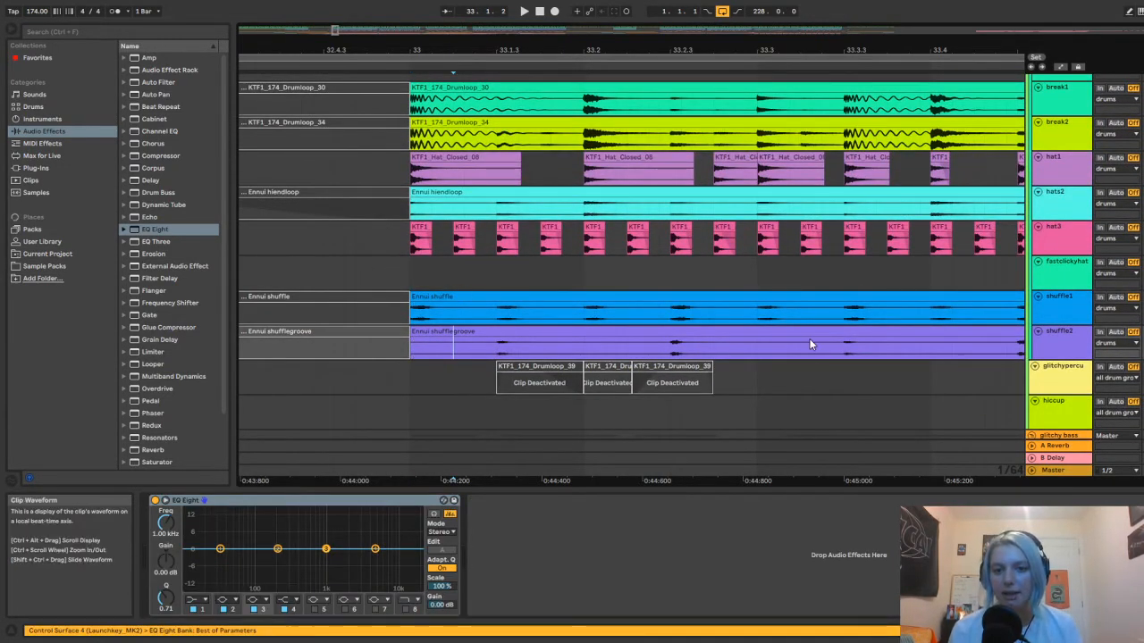
{"action": "scroll", "coordinate": [741, 285], "scroll_direction": "up", "scroll_amount": 2}
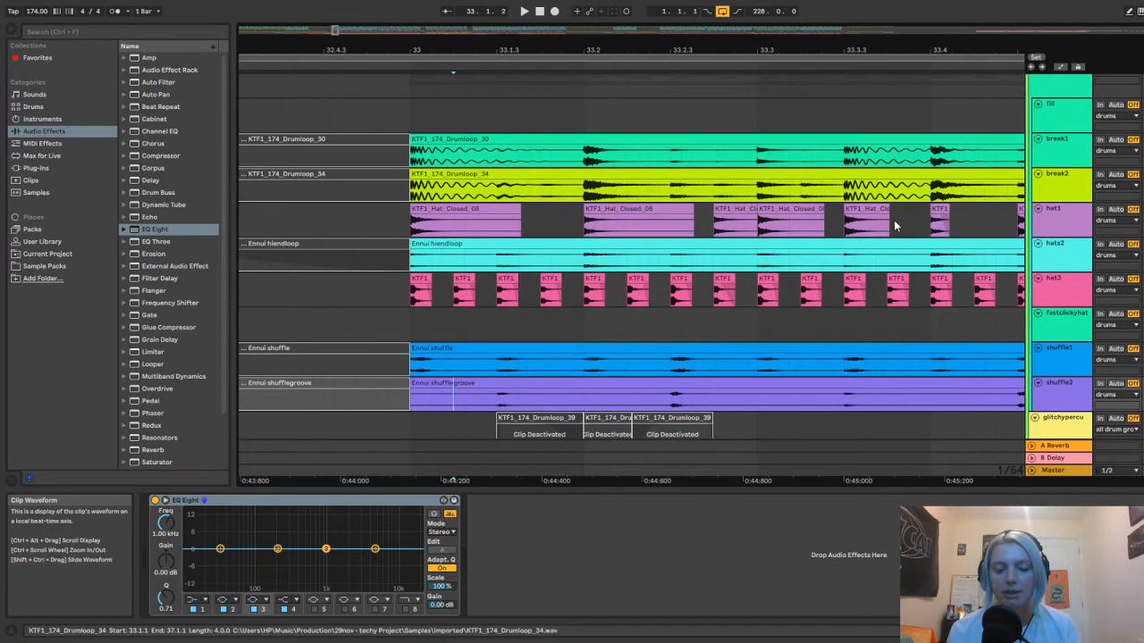
{"action": "scroll", "coordinate": [723, 287], "scroll_direction": "down", "scroll_amount": 1}
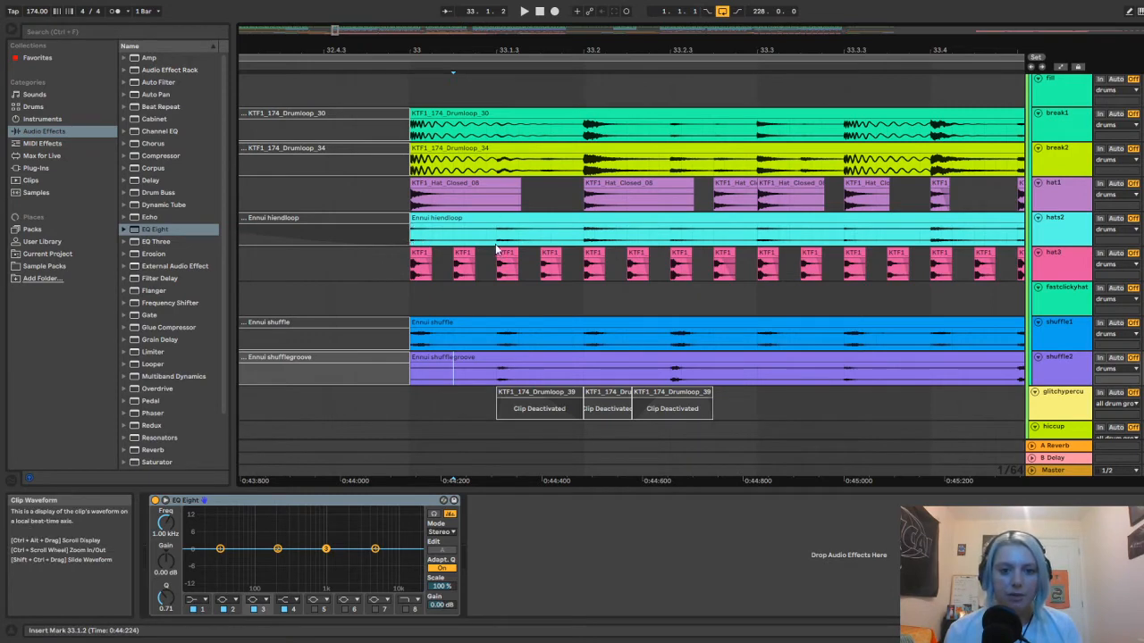
{"action": "left_click", "coordinate": [496, 300]}
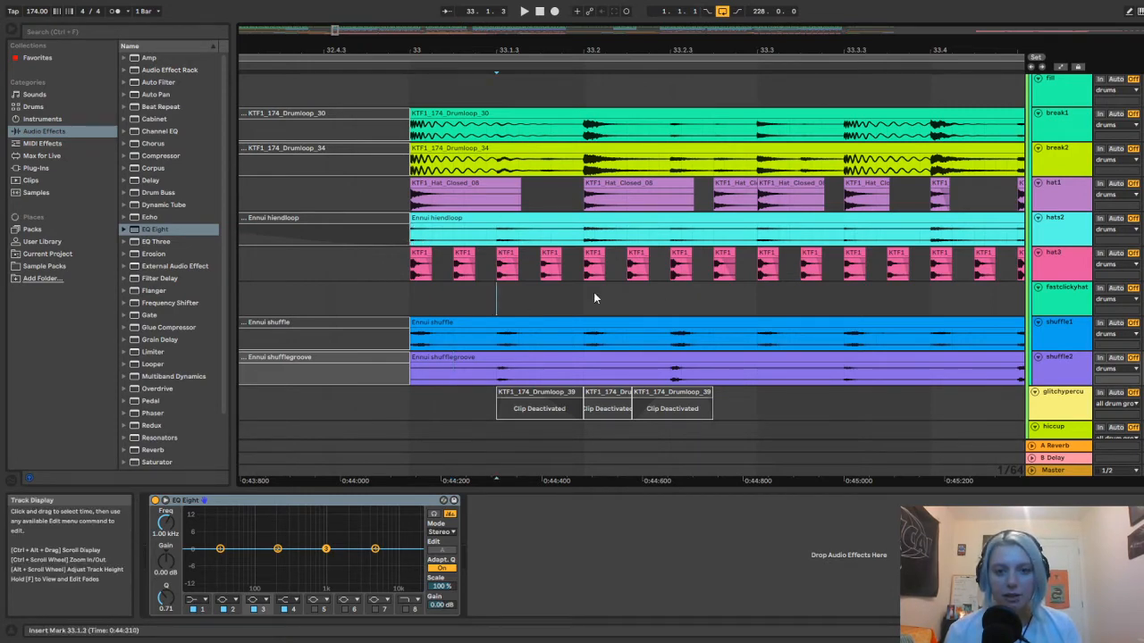
Open the sample settings of the first hat3 clip at bar 33 and check the clip beside it
{"action": "left_click", "coordinate": [427, 253]}
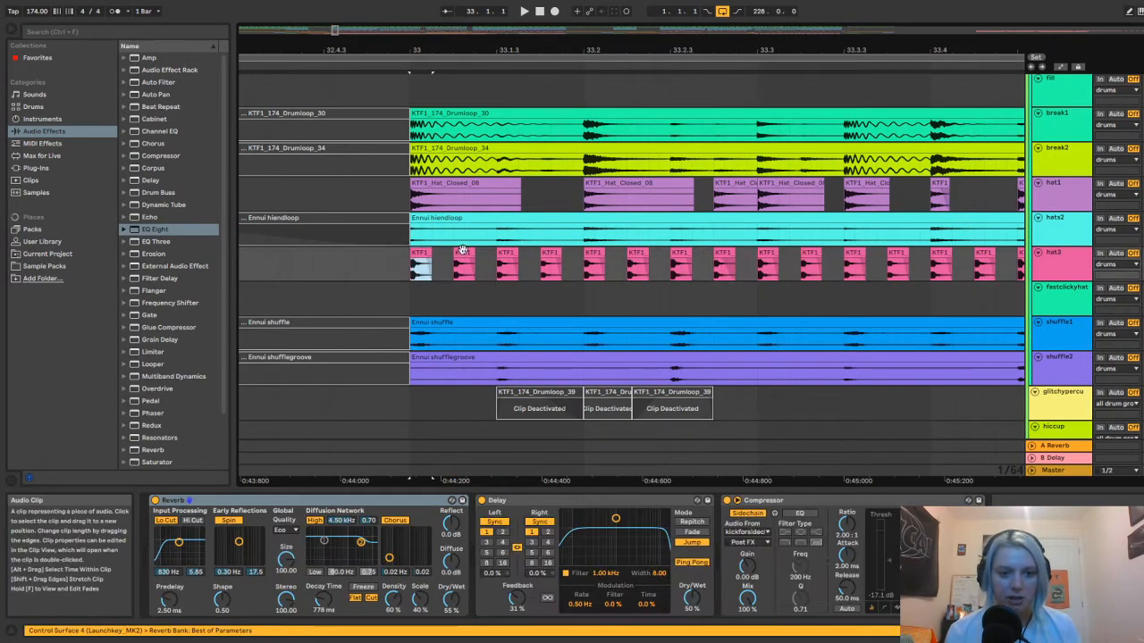
{"action": "double_click", "coordinate": [420, 260]}
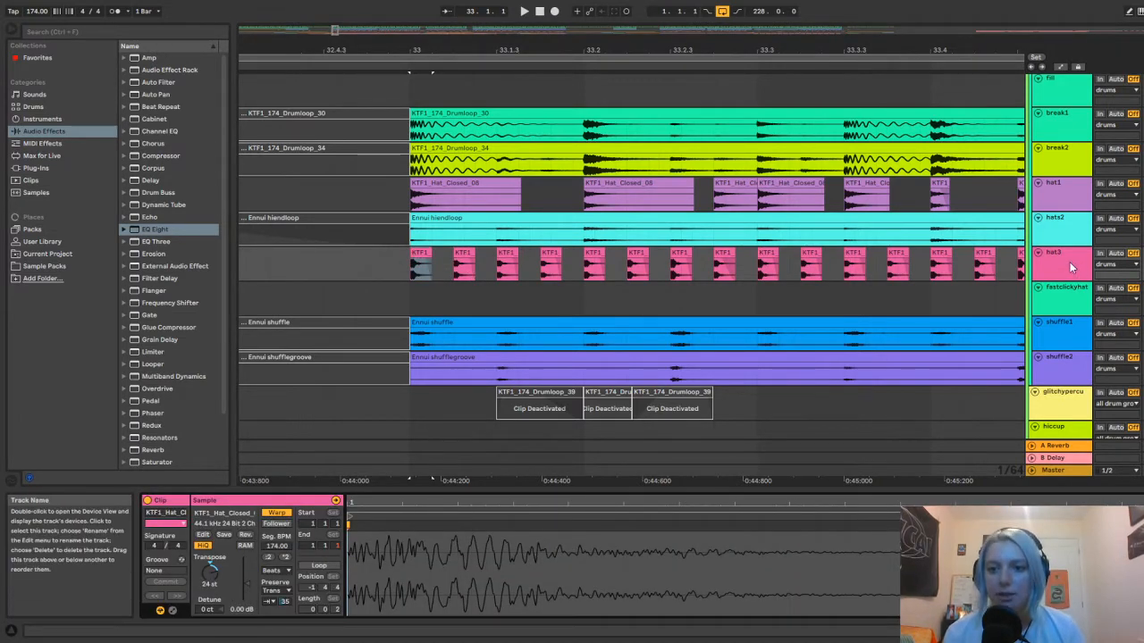
{"action": "left_click", "coordinate": [420, 258]}
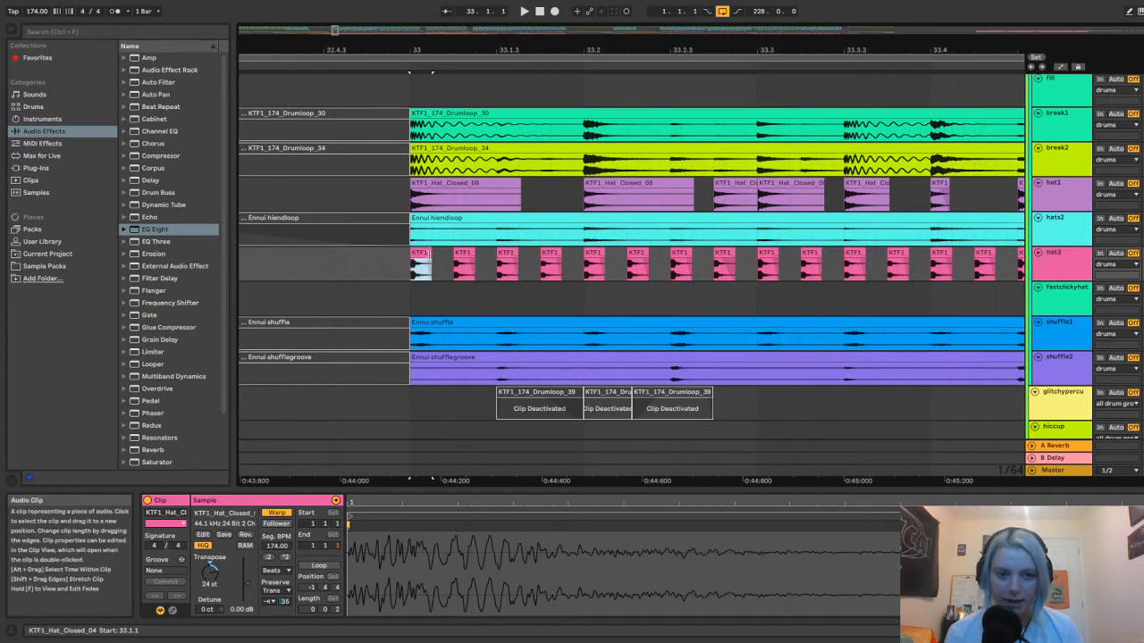
{"action": "left_click", "coordinate": [463, 253]}
{"action": "left_click", "coordinate": [419, 252]}
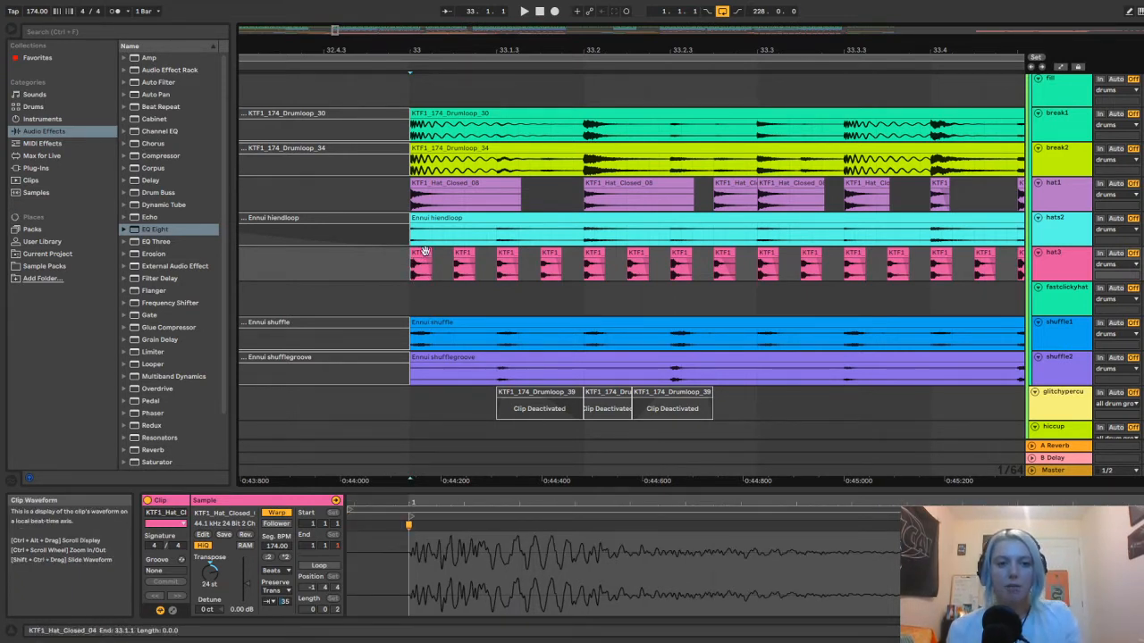
{"action": "left_click", "coordinate": [437, 267]}
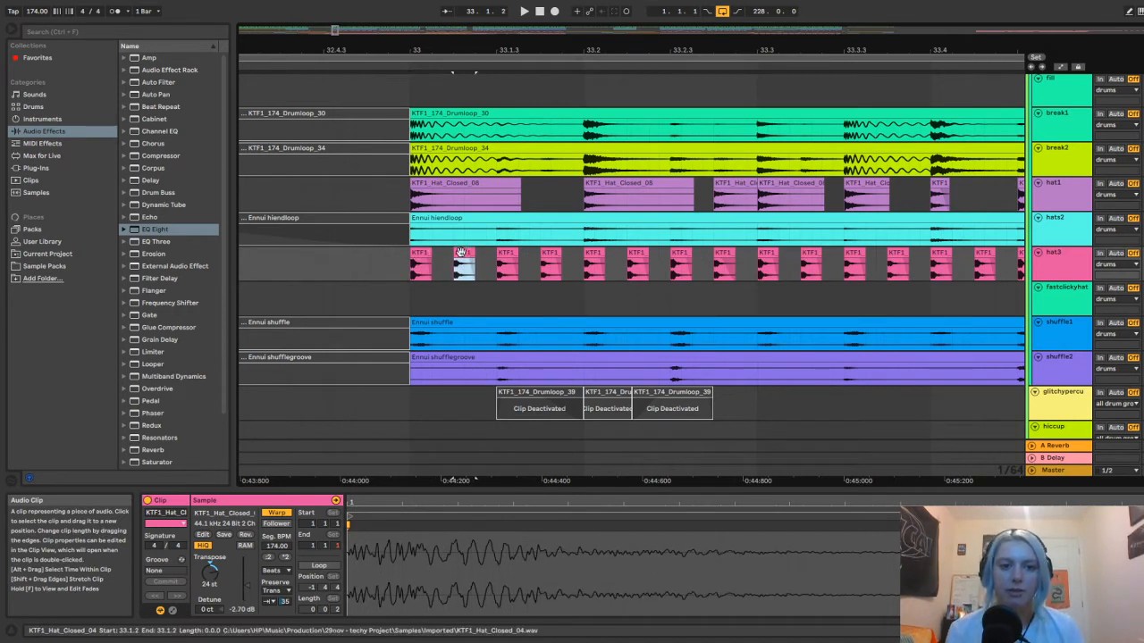
Compare the clip gain of the consecutive hat3 clips from 33.1.1 to 33.3.1
{"action": "left_click", "coordinate": [420, 268]}
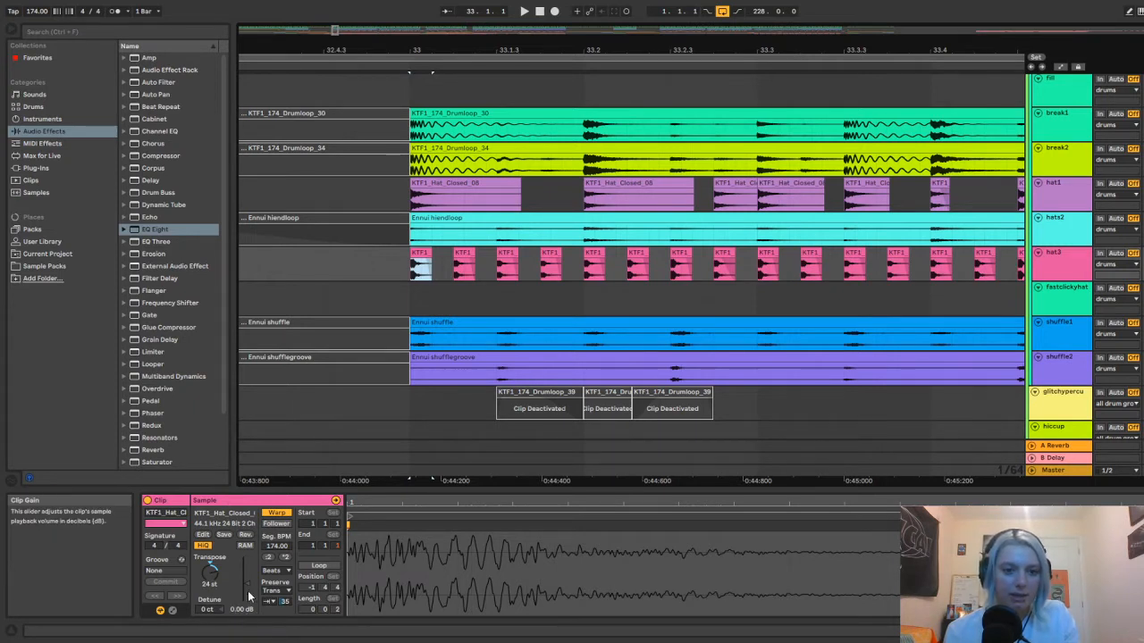
{"action": "left_click", "coordinate": [462, 257]}
{"action": "left_click", "coordinate": [505, 257]}
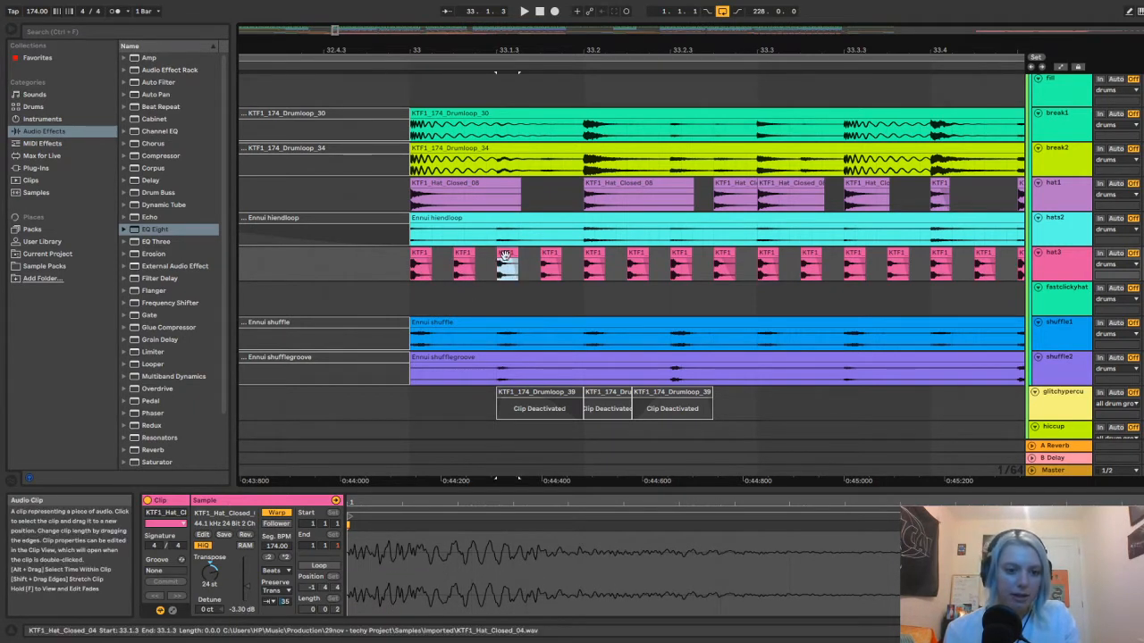
{"action": "left_click", "coordinate": [549, 249]}
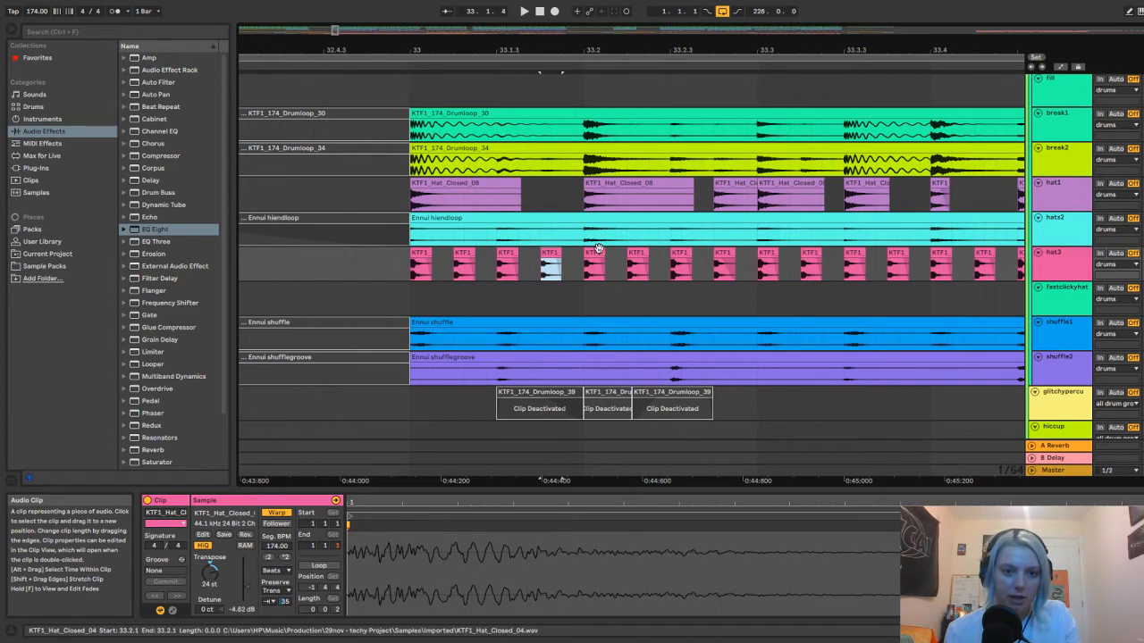
{"action": "left_click", "coordinate": [598, 250]}
{"action": "left_click", "coordinate": [638, 252]}
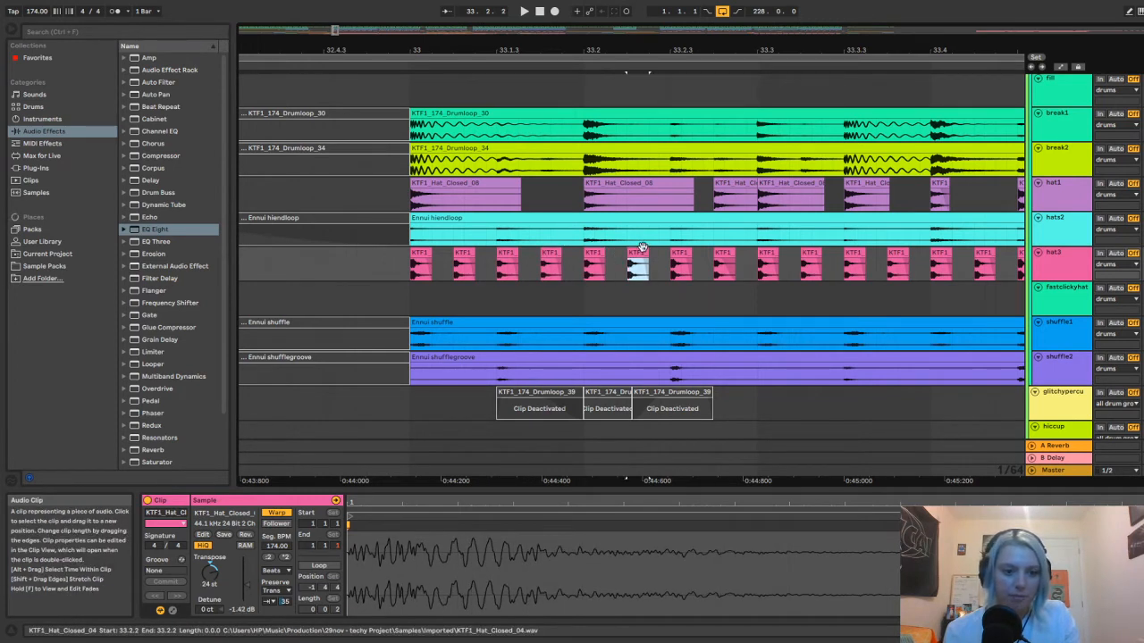
{"action": "left_click", "coordinate": [680, 252]}
{"action": "left_click", "coordinate": [724, 252]}
{"action": "left_click", "coordinate": [767, 252]}
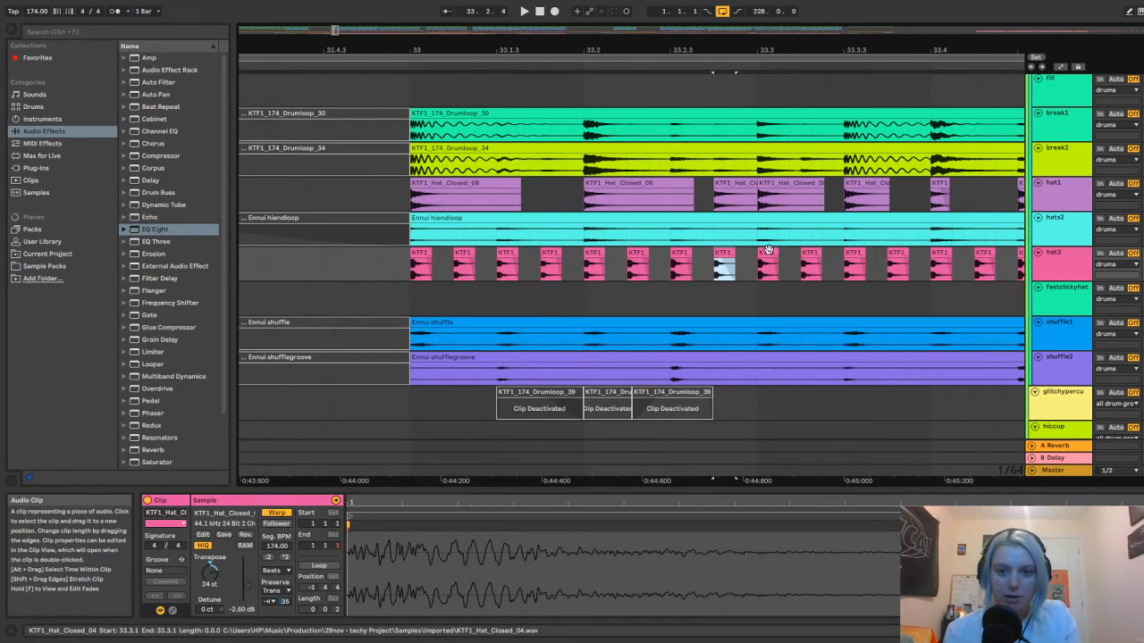
Audition the arrangement from 33.1.1 while viewing the hat3 track's effects chain
{"action": "left_click", "coordinate": [406, 267]}
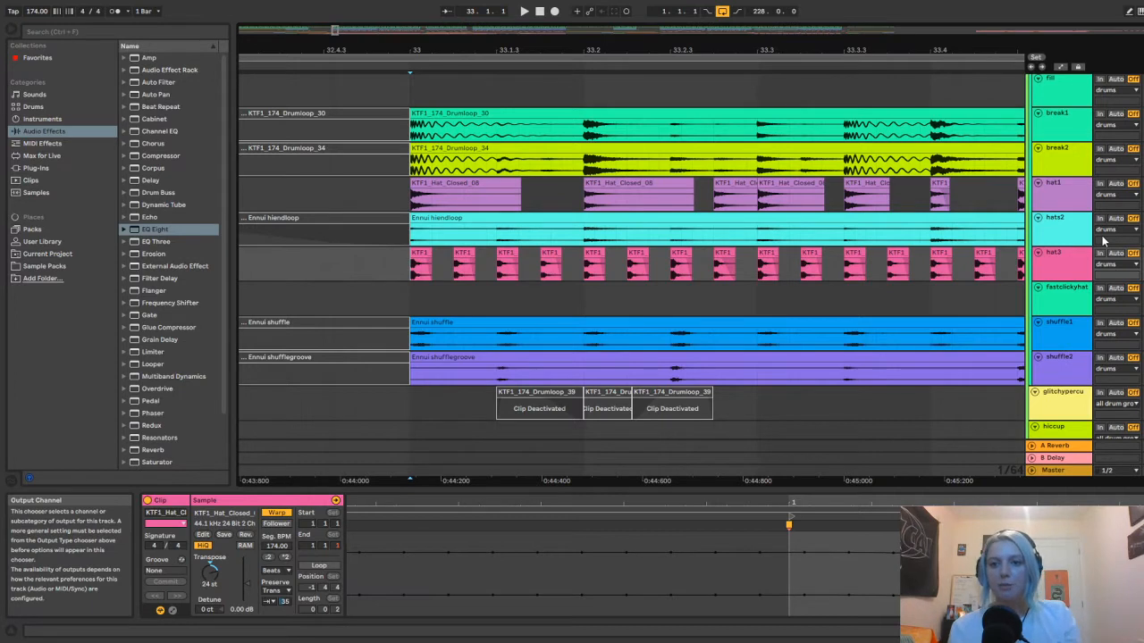
{"action": "key", "text": "space"}
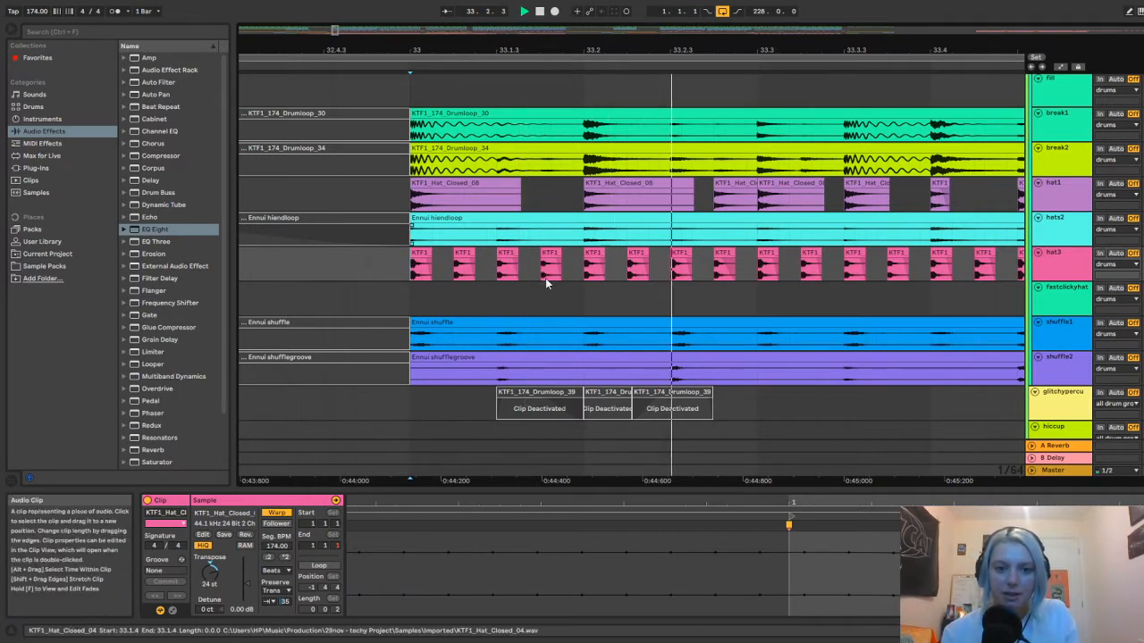
{"action": "left_click", "coordinate": [1073, 271]}
{"action": "double_click", "coordinate": [1073, 271]}
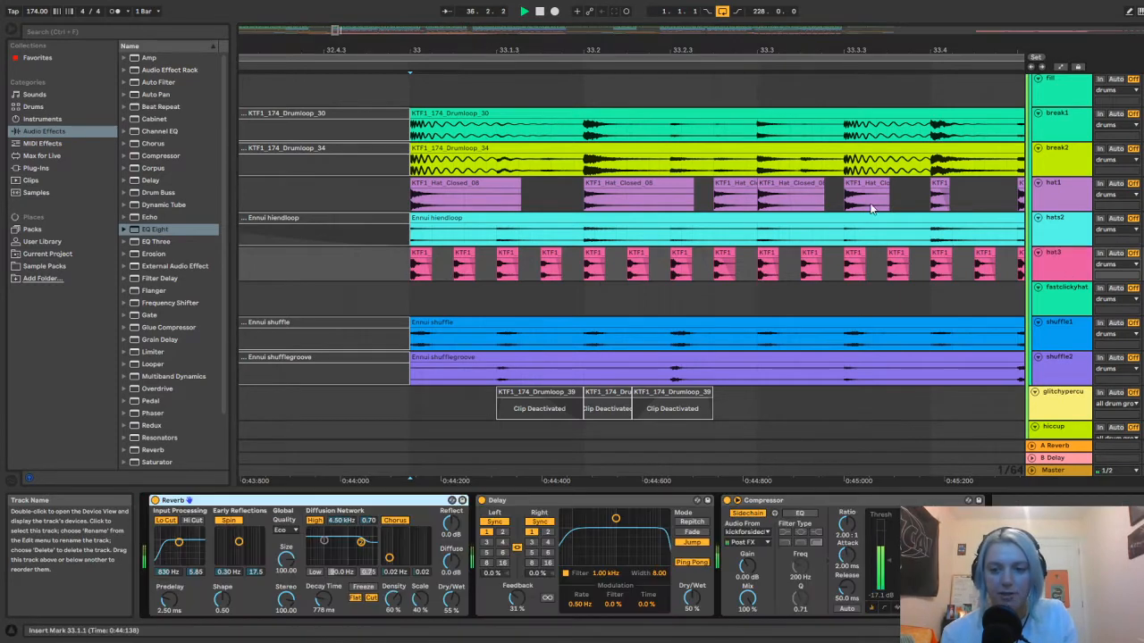
{"action": "key", "text": "space"}
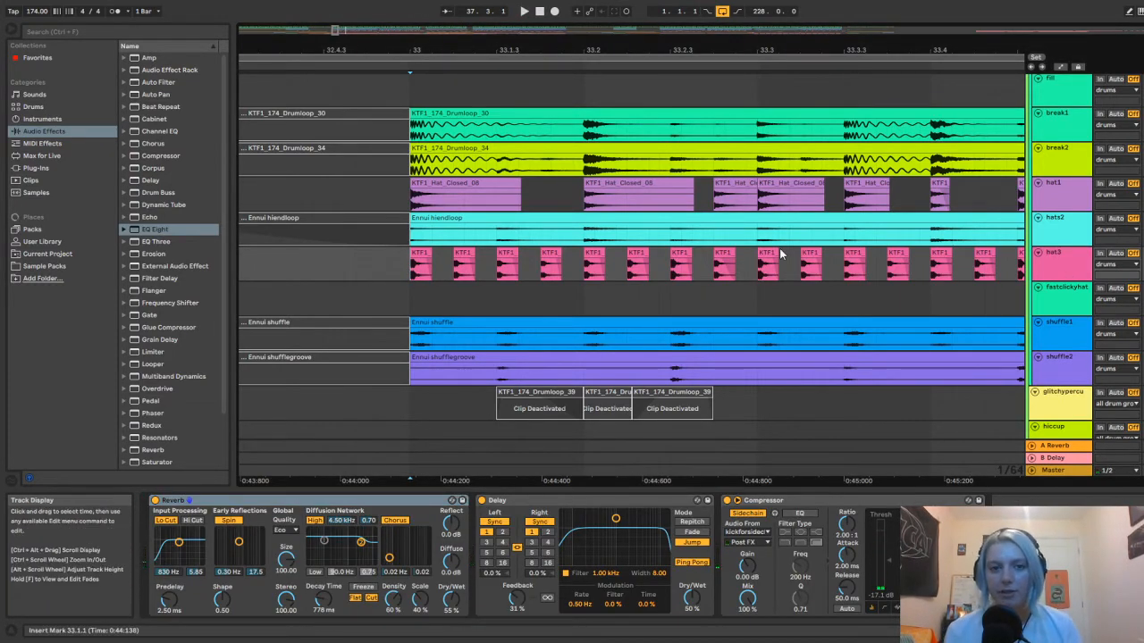
Return the insert mark to bar 33 on the fastclickyhat track and view its effects alongside the wider arrangement
{"action": "left_click", "coordinate": [405, 267]}
{"action": "left_click", "coordinate": [408, 288]}
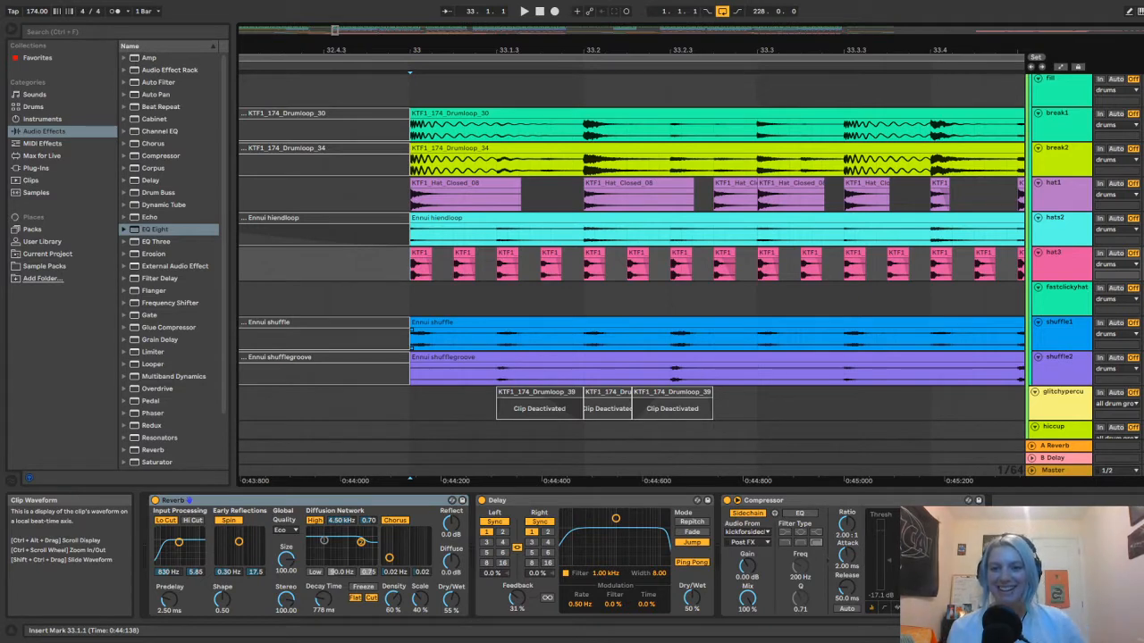
{"action": "left_click", "coordinate": [400, 301]}
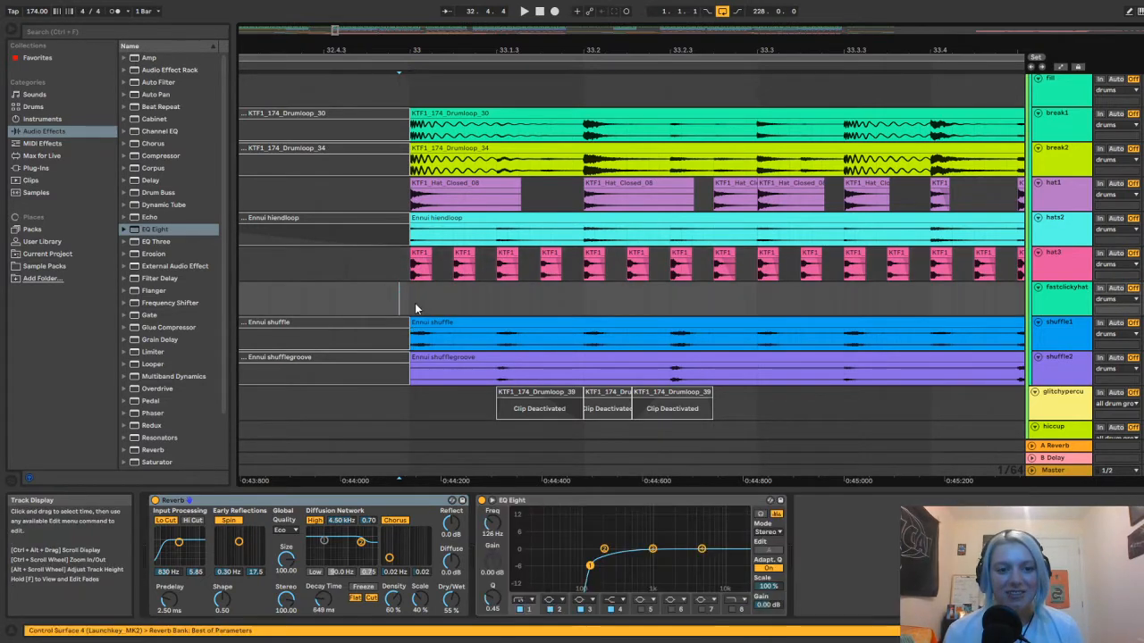
{"action": "left_click", "coordinate": [409, 301]}
{"action": "scroll", "coordinate": [420, 286], "scroll_direction": "down", "scroll_amount": 4}
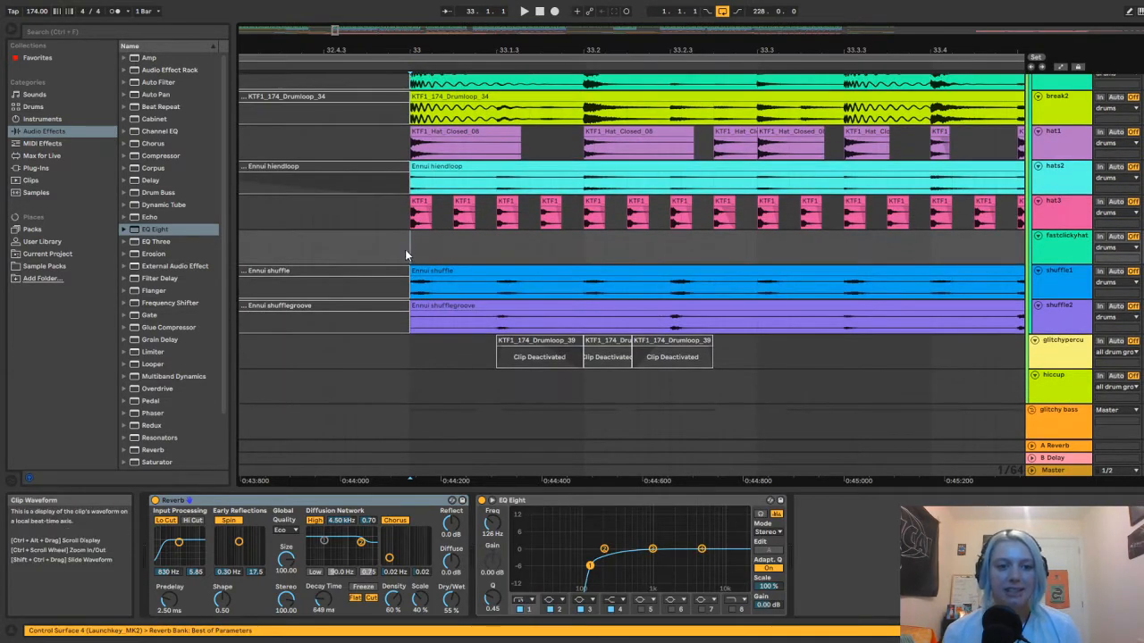
{"action": "scroll", "coordinate": [414, 246], "scroll_direction": "down", "scroll_amount": 5}
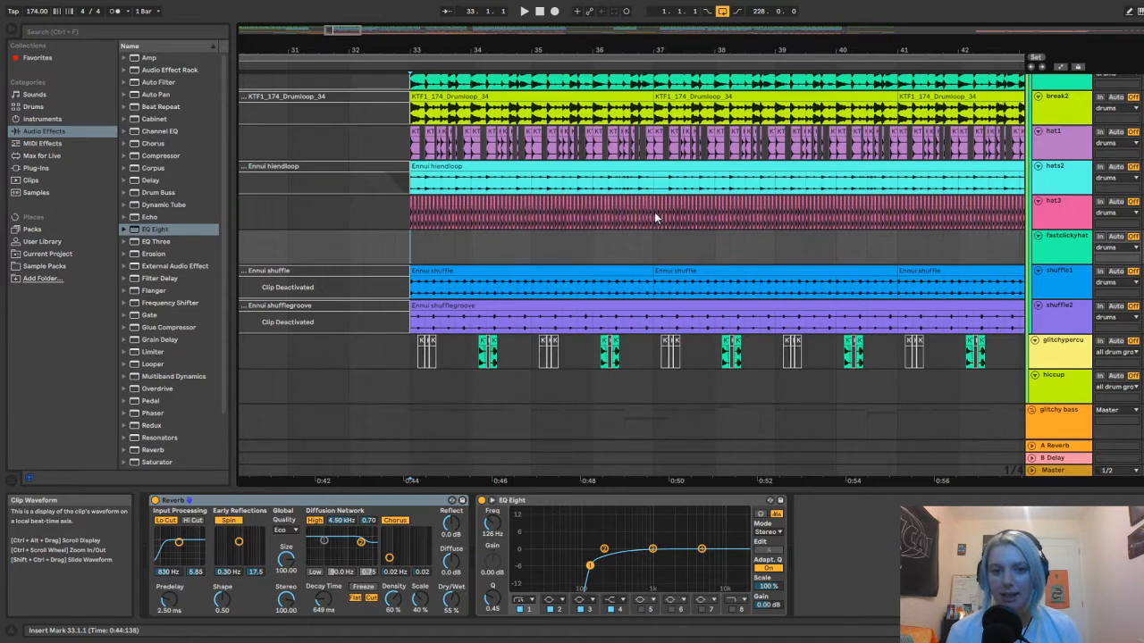
Compare the hat3 track's effects with the fastclickyhat chain, leaving the insert mark at bar 33 on fastclickyhat
{"action": "left_click", "coordinate": [655, 216]}
{"action": "left_click", "coordinate": [411, 224]}
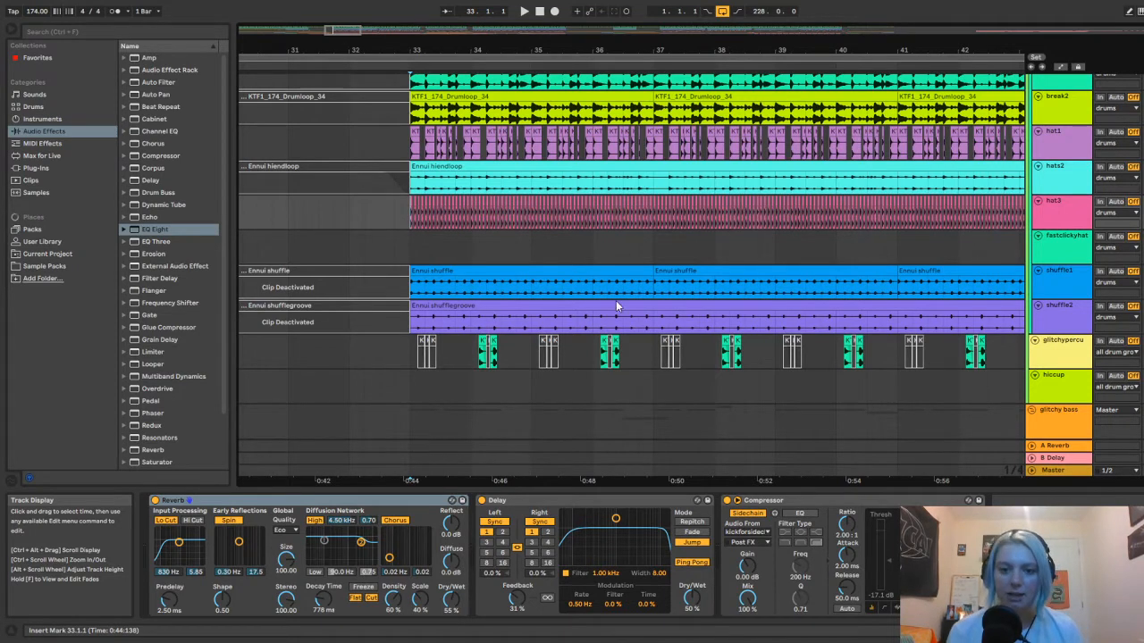
{"action": "left_click", "coordinate": [532, 241]}
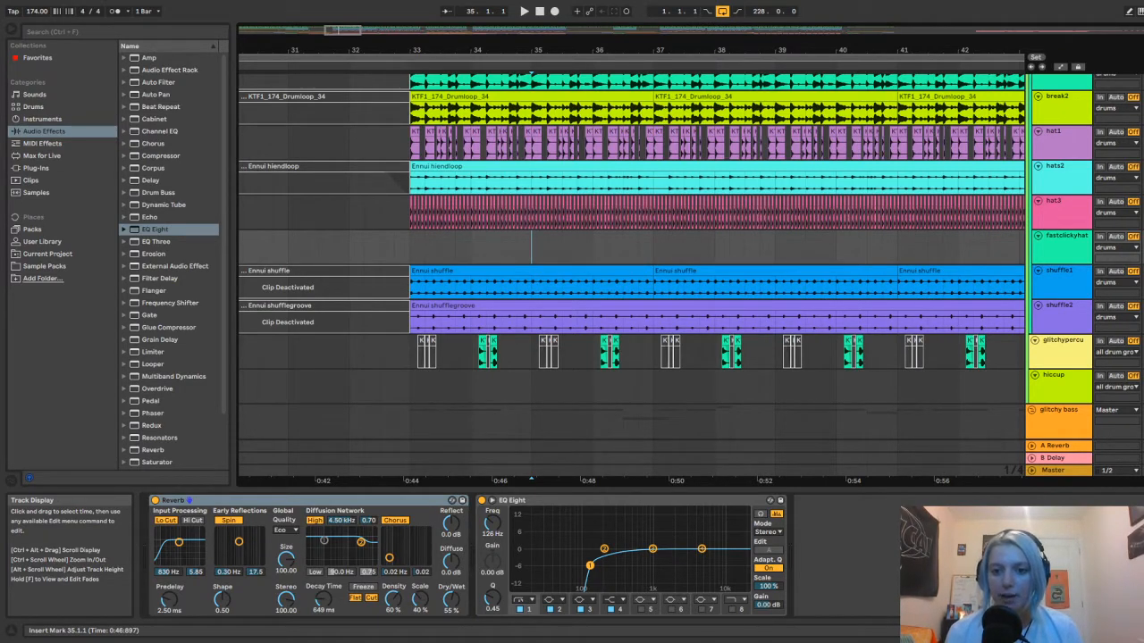
{"action": "left_click", "coordinate": [411, 241]}
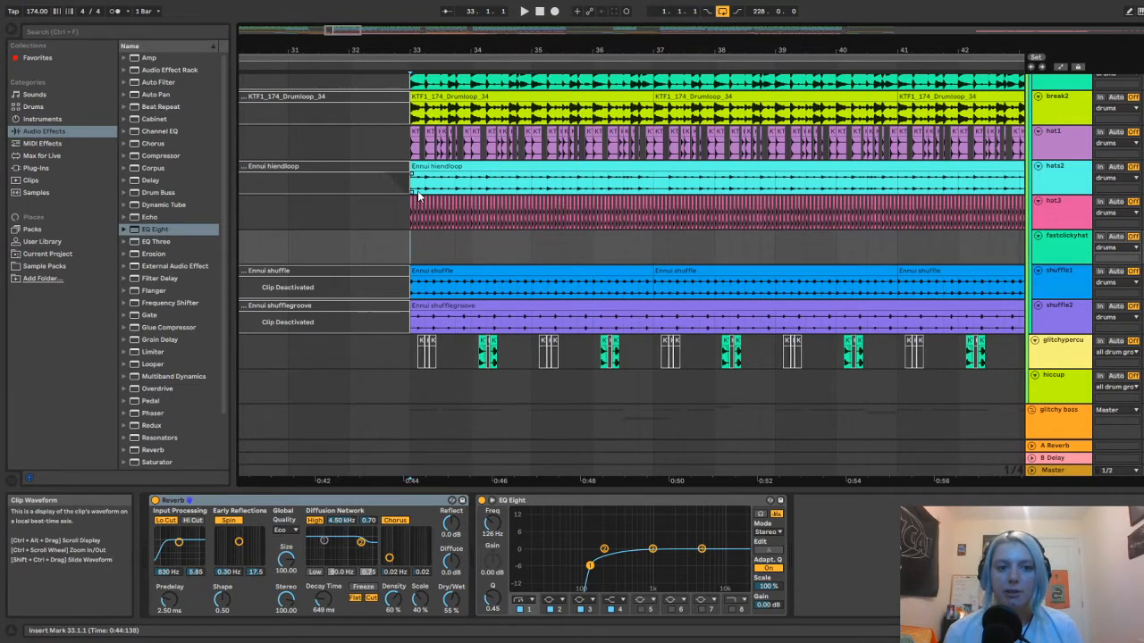
Check the effects on the hats2 and hat3 tracks against those on shuffle1 and shuffle2
{"action": "scroll", "coordinate": [419, 192], "scroll_direction": "up", "scroll_amount": 2}
{"action": "scroll", "coordinate": [418, 195], "scroll_direction": "down", "scroll_amount": 2}
{"action": "left_click", "coordinate": [471, 183]}
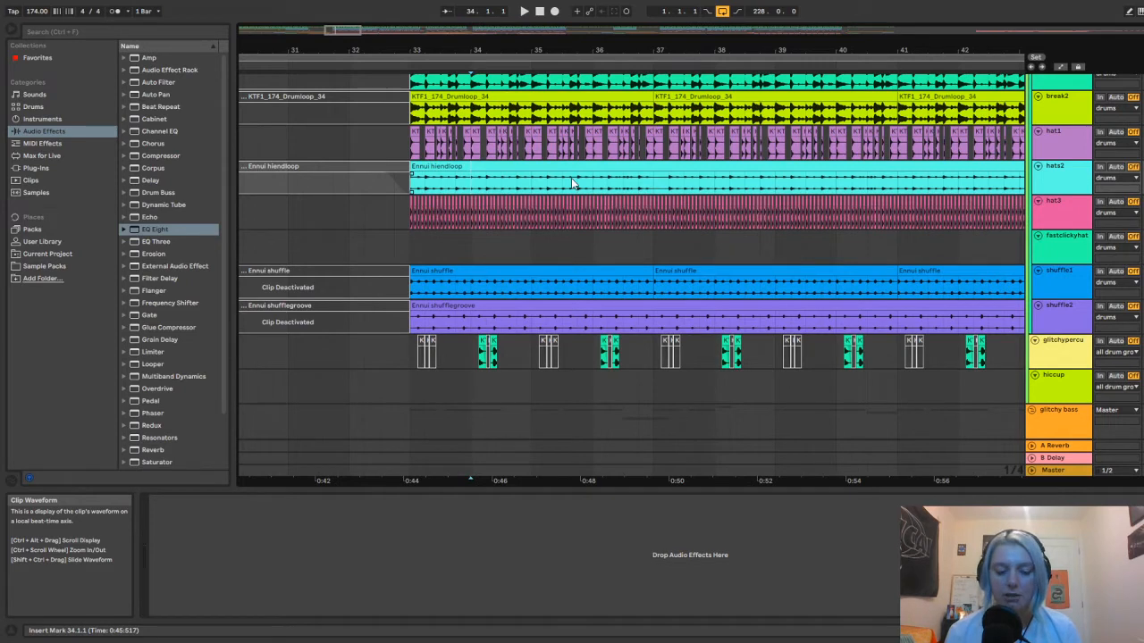
{"action": "left_click", "coordinate": [535, 207]}
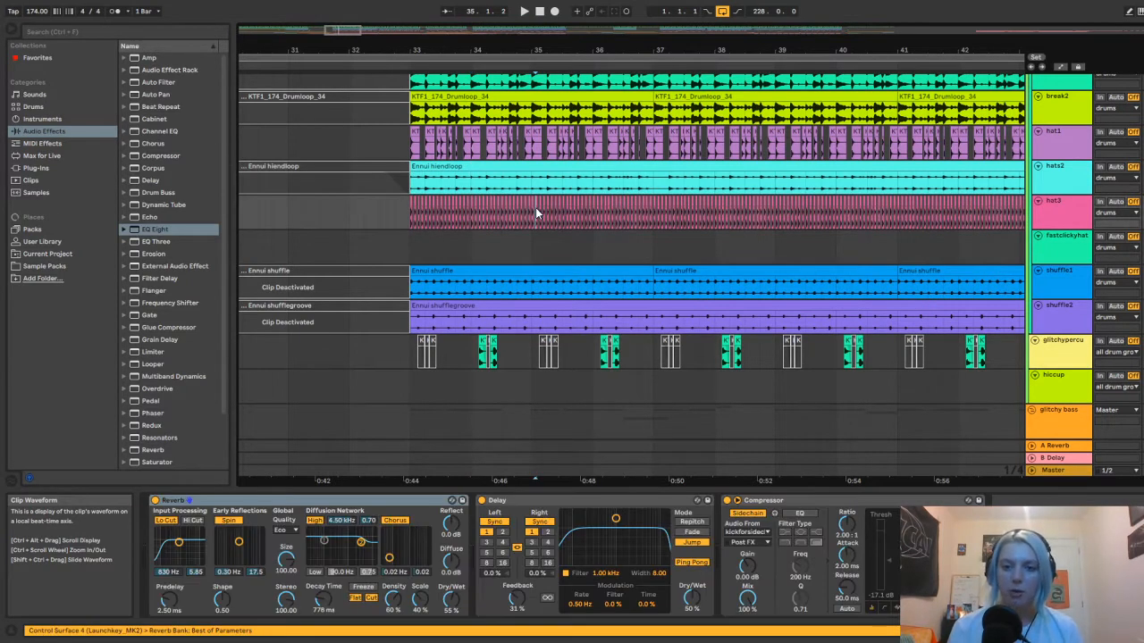
{"action": "left_click", "coordinate": [1062, 281]}
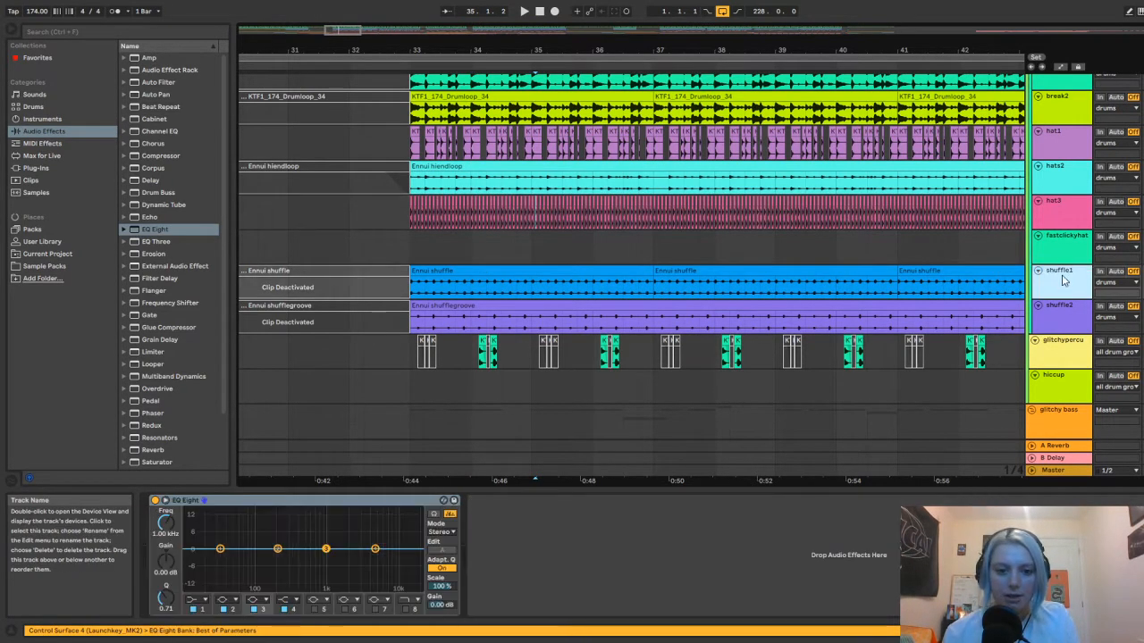
{"action": "left_click", "coordinate": [1069, 253]}
{"action": "left_click", "coordinate": [1066, 287]}
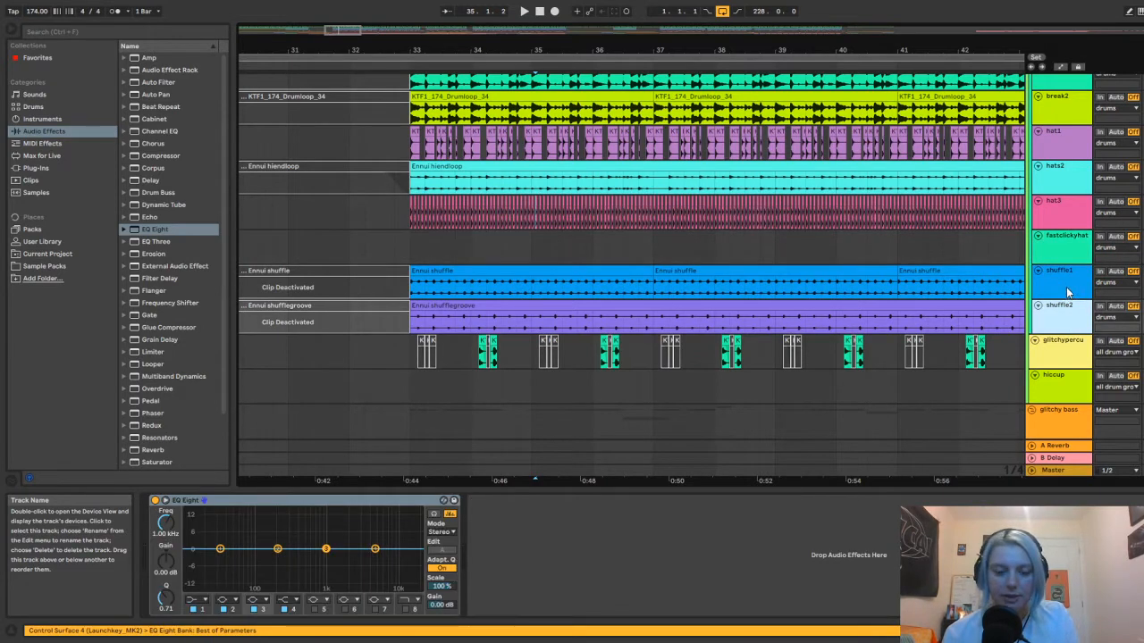
View the hat3 track's effects chain and examine its closed-hat clips up close from bar 33
{"action": "left_click", "coordinate": [1070, 201]}
{"action": "scroll", "coordinate": [895, 254], "scroll_direction": "up", "scroll_amount": 2}
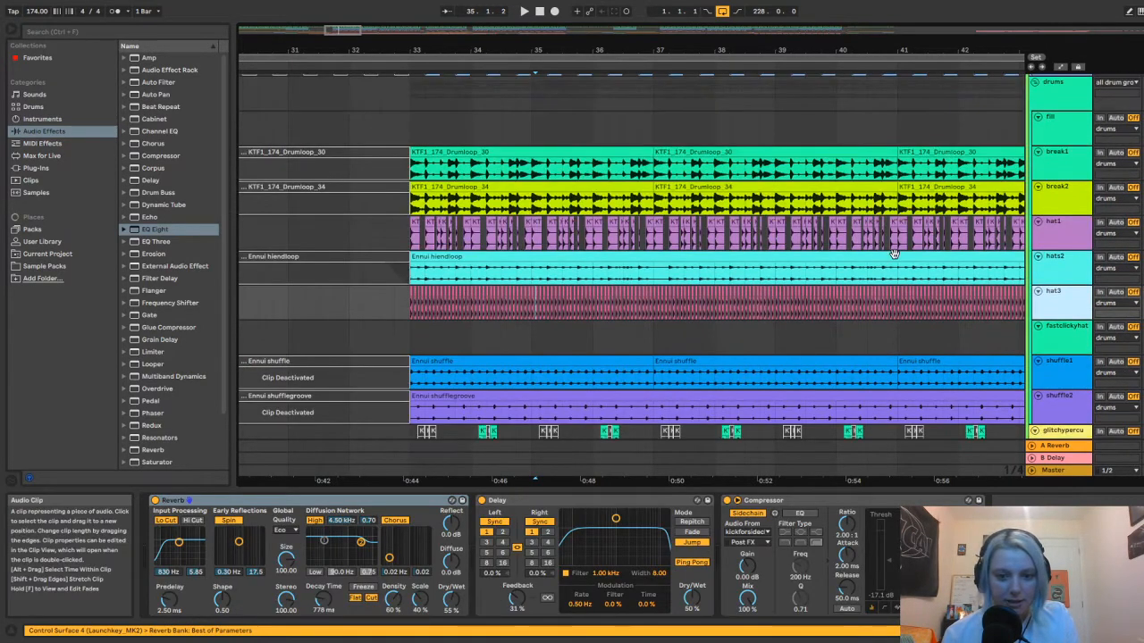
{"action": "scroll", "coordinate": [895, 254], "scroll_direction": "down", "scroll_amount": 1}
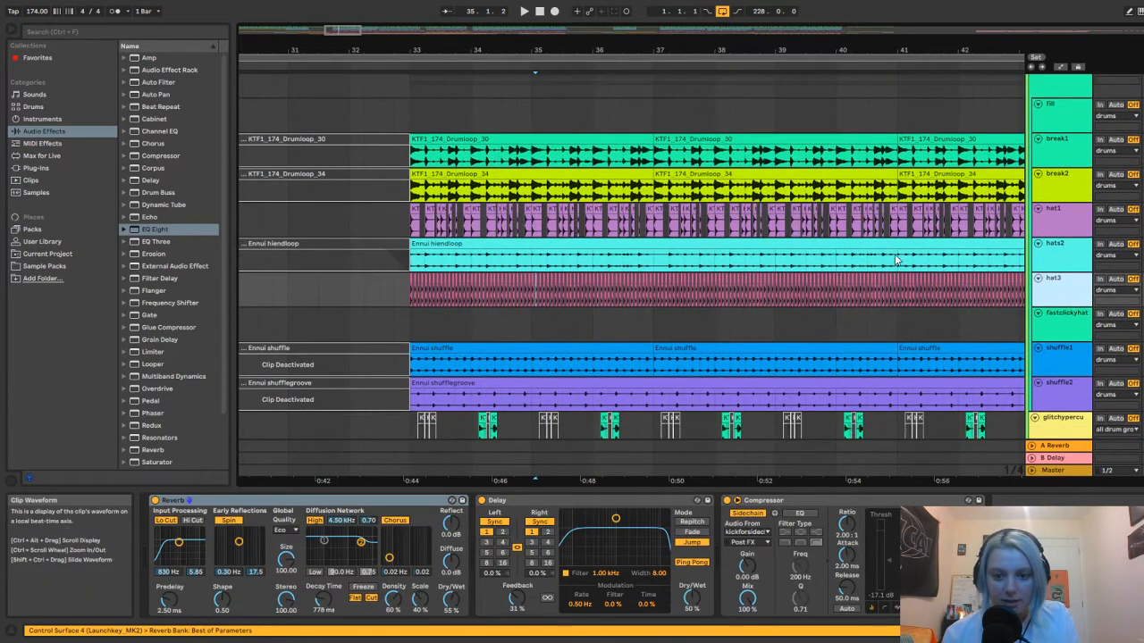
{"action": "left_click", "coordinate": [406, 284]}
{"action": "scroll", "coordinate": [407, 286], "scroll_direction": "up", "scroll_amount": 10, "text": "ctrl"}
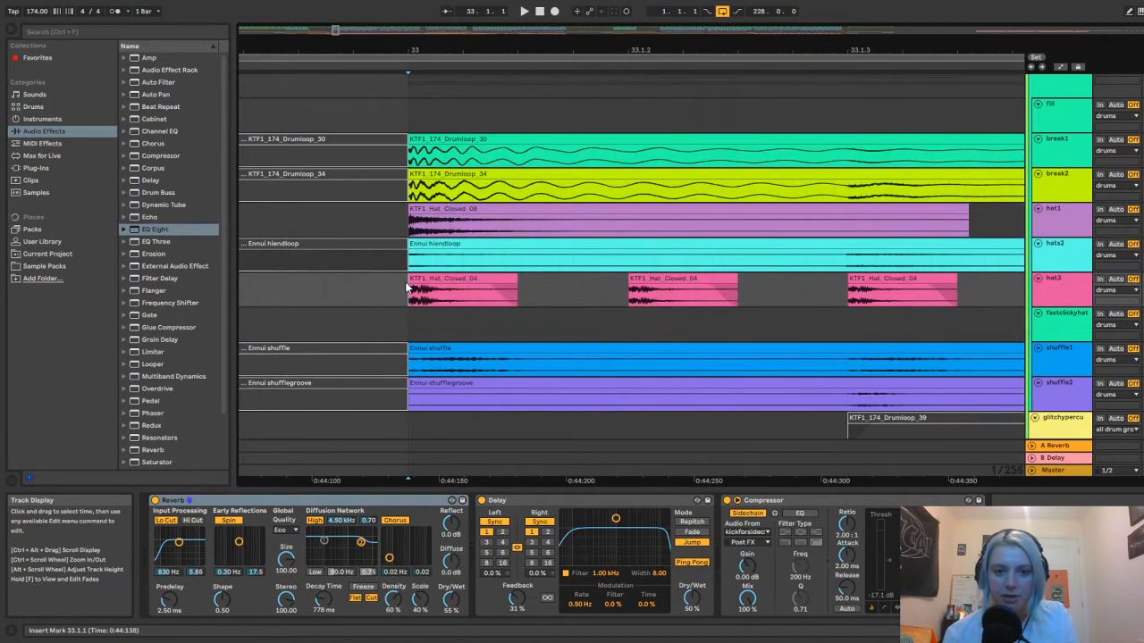
{"action": "scroll", "coordinate": [406, 284], "scroll_direction": "down", "scroll_amount": 4, "text": "ctrl"}
{"action": "scroll", "coordinate": [409, 281], "scroll_direction": "down", "scroll_amount": 1}
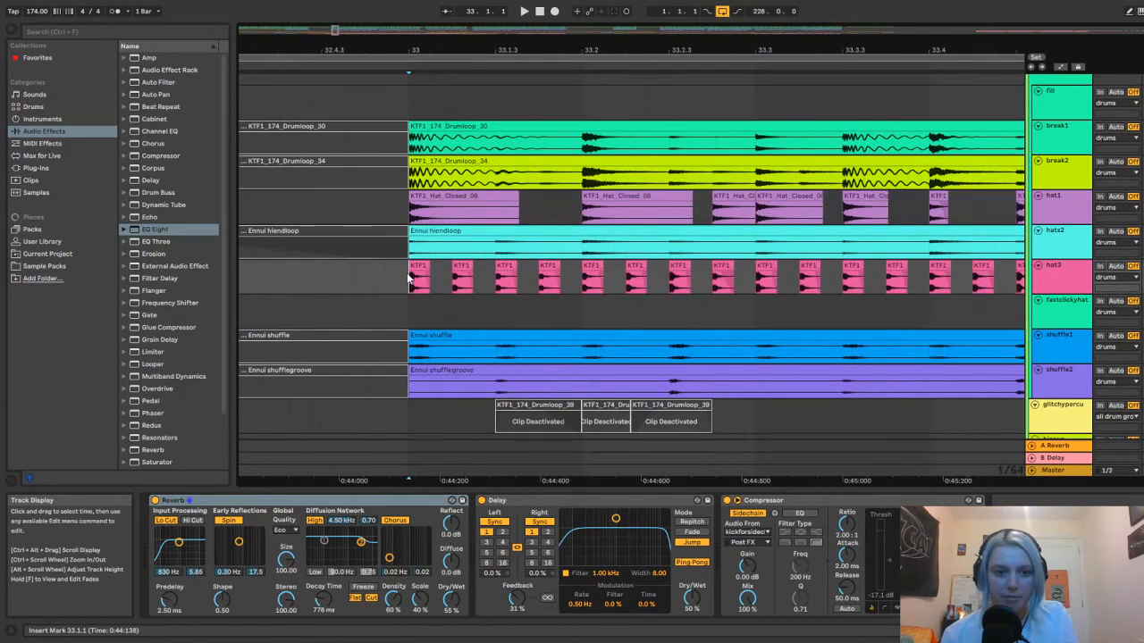
{"action": "scroll", "coordinate": [409, 280], "scroll_direction": "up", "scroll_amount": 3}
{"action": "scroll", "coordinate": [409, 280], "scroll_direction": "down", "scroll_amount": 3}
{"action": "scroll", "coordinate": [408, 280], "scroll_direction": "up", "scroll_amount": 1}
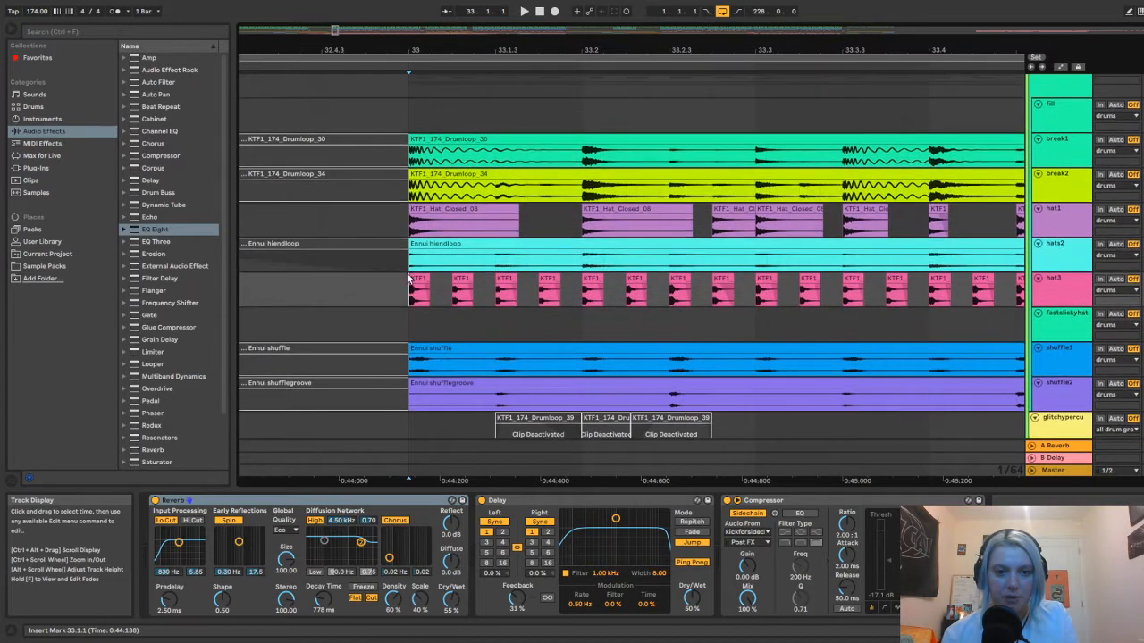
{"action": "scroll", "coordinate": [409, 280], "scroll_direction": "down", "scroll_amount": 3, "text": "ctrl"}
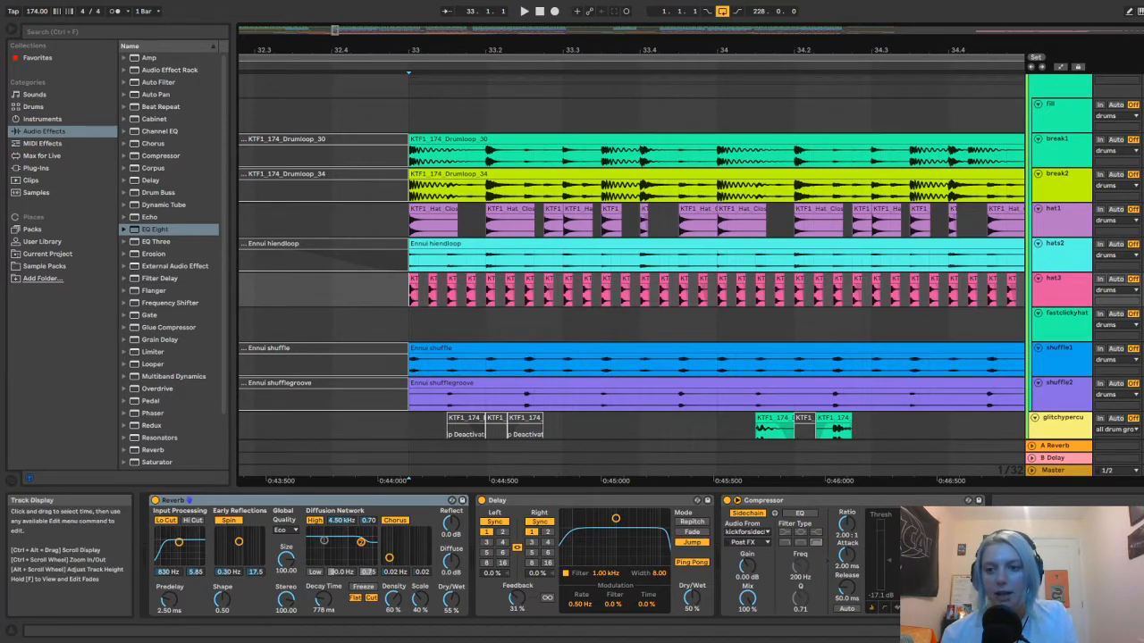
Select the kickforsidec clip at bar 33 and review the kick track's Utility effect alongside both kick tracks across the arrangement
{"action": "scroll", "coordinate": [411, 118], "scroll_direction": "up", "scroll_amount": 5}
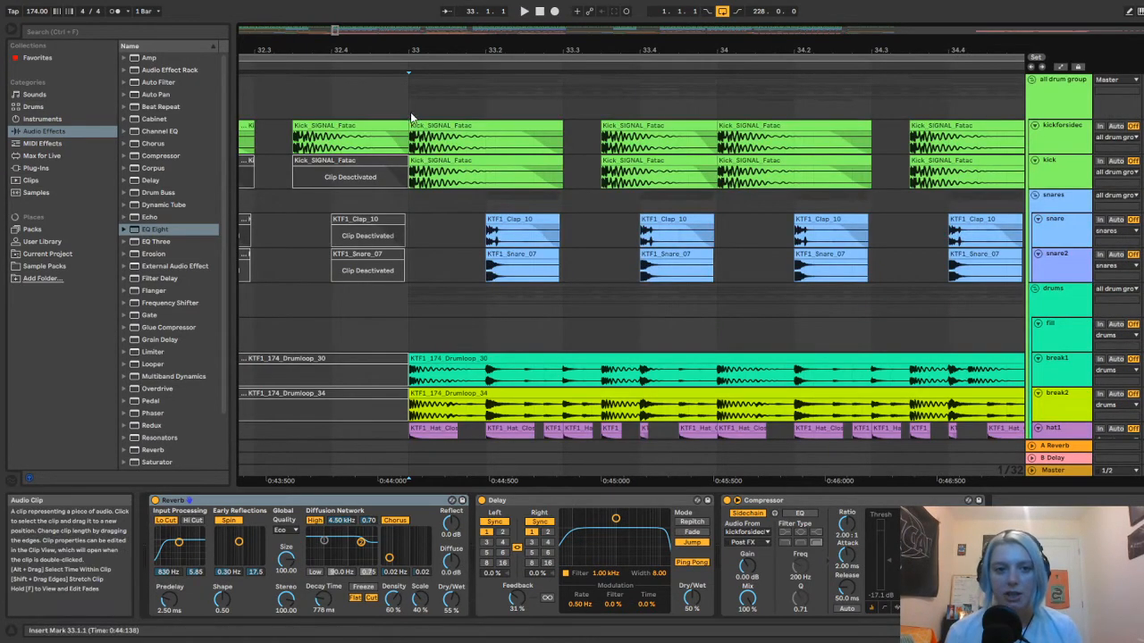
{"action": "left_click", "coordinate": [516, 127]}
{"action": "left_click", "coordinate": [1064, 161]}
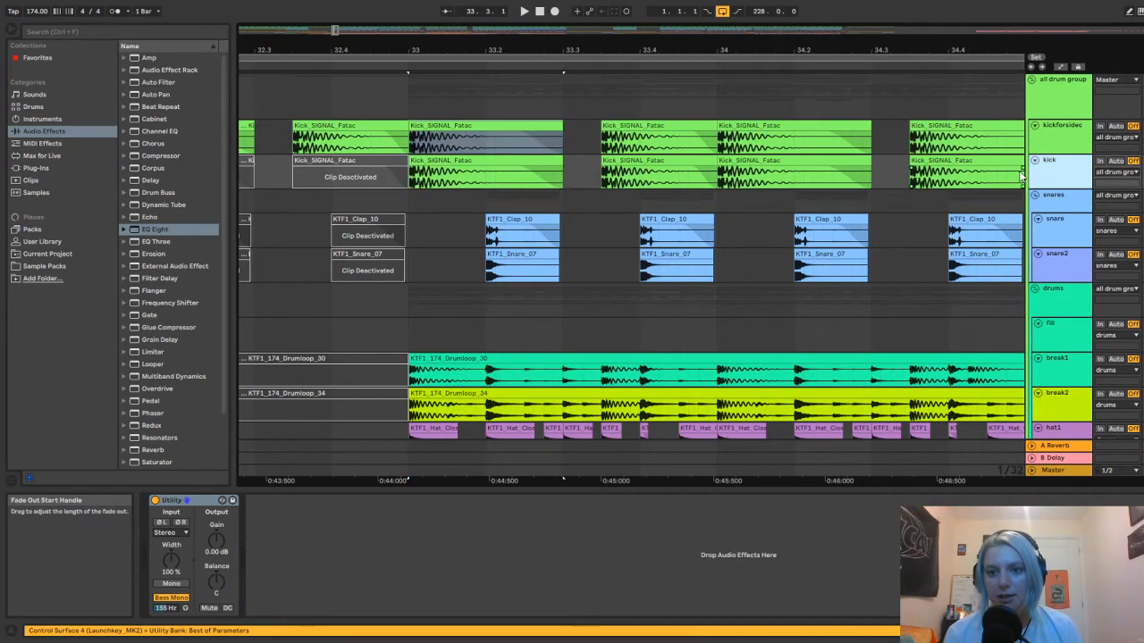
{"action": "scroll", "coordinate": [430, 184], "scroll_direction": "down", "scroll_amount": 10}
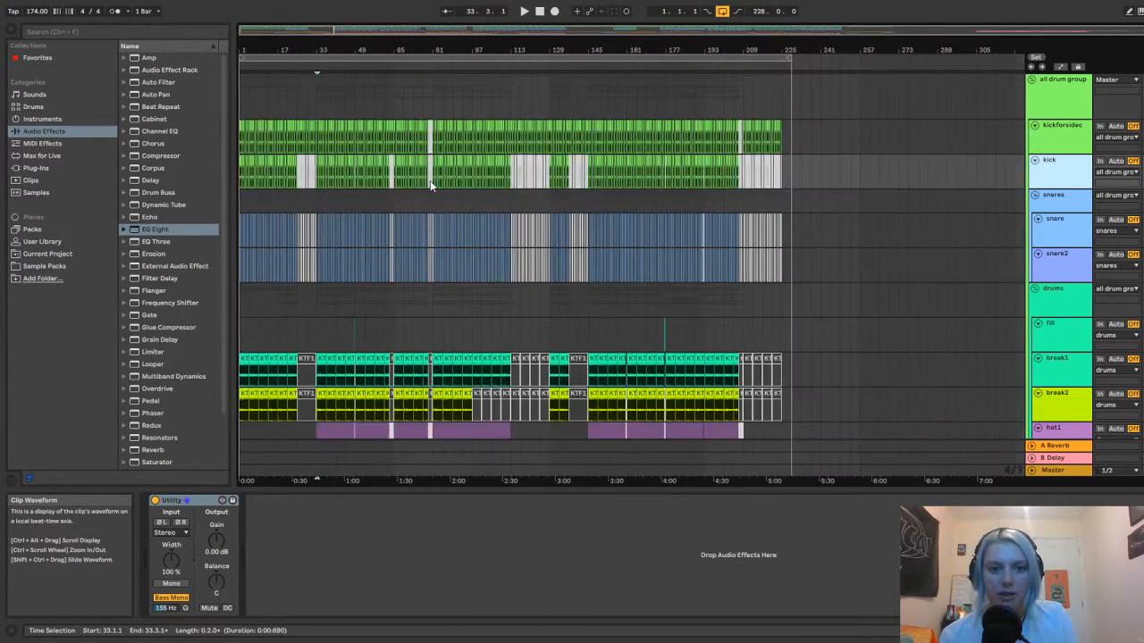
{"action": "scroll", "coordinate": [430, 182], "scroll_direction": "up", "scroll_amount": 5}
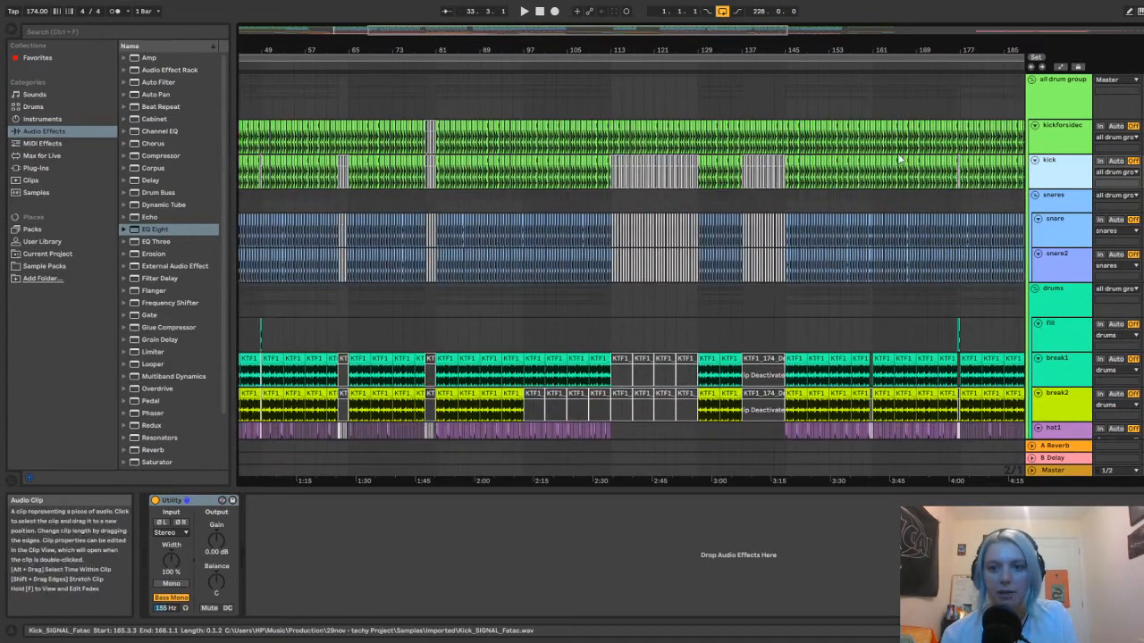
{"action": "scroll", "coordinate": [901, 159], "scroll_direction": "down", "scroll_amount": 3}
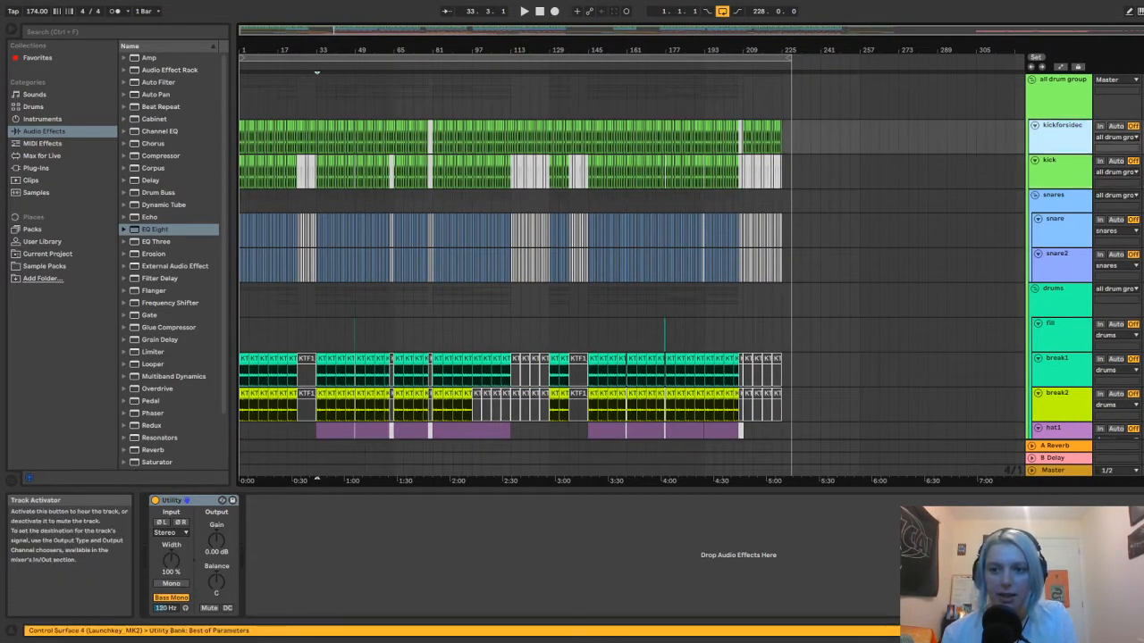
Check the snares group's effects at bar 33 against the all drum group, kickforsidec and kick tracks
{"action": "left_click", "coordinate": [288, 209]}
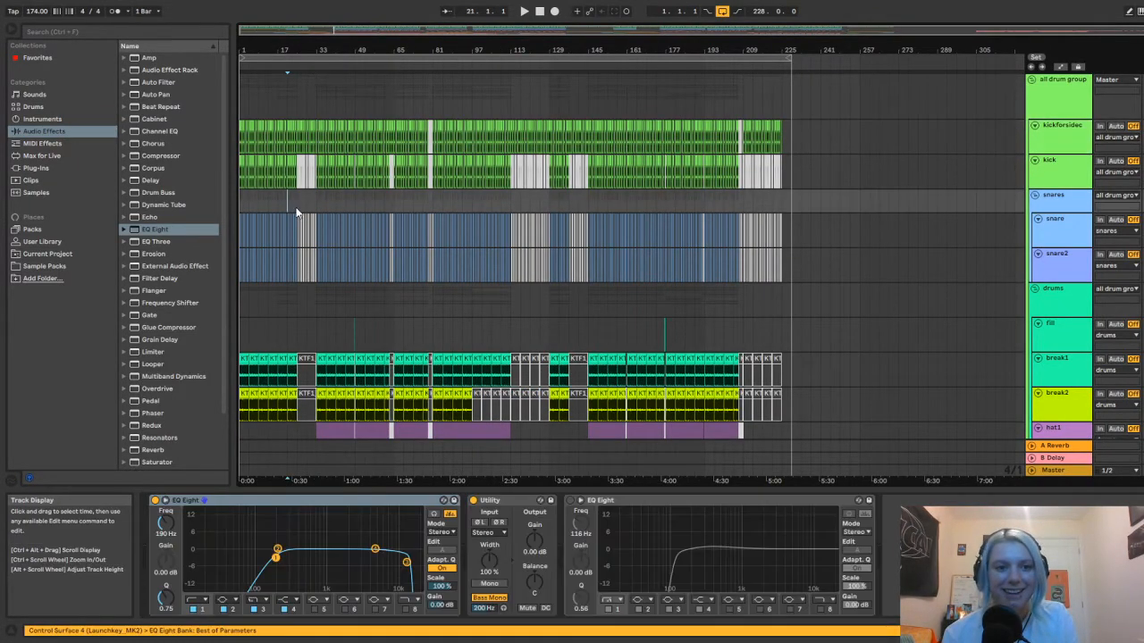
{"action": "scroll", "coordinate": [314, 202], "scroll_direction": "up", "scroll_amount": 10}
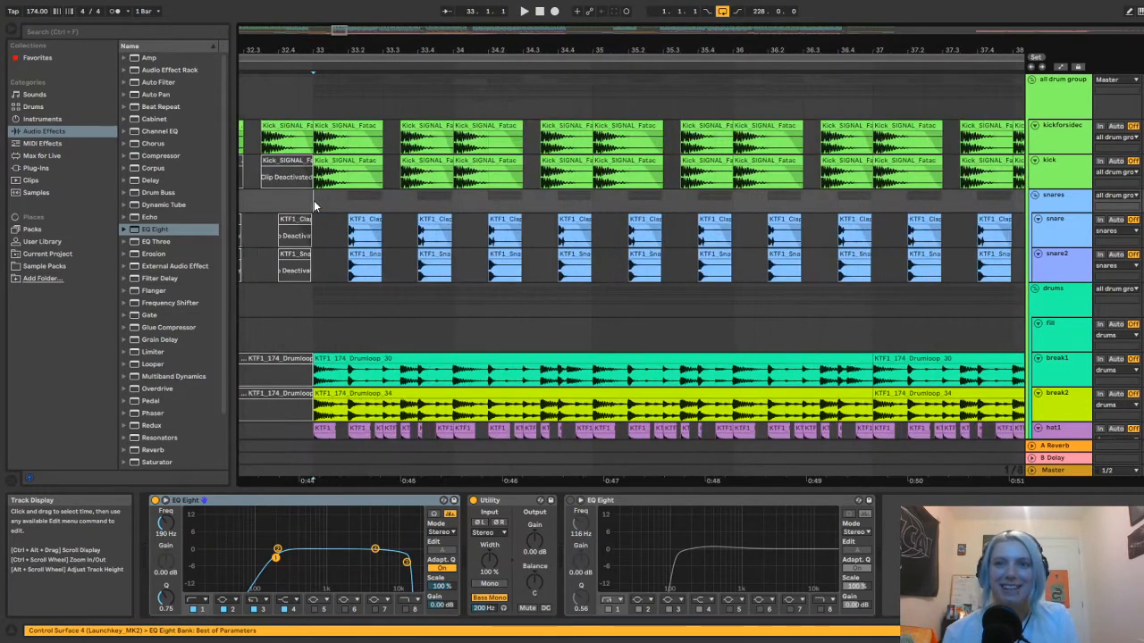
{"action": "left_click", "coordinate": [1069, 127]}
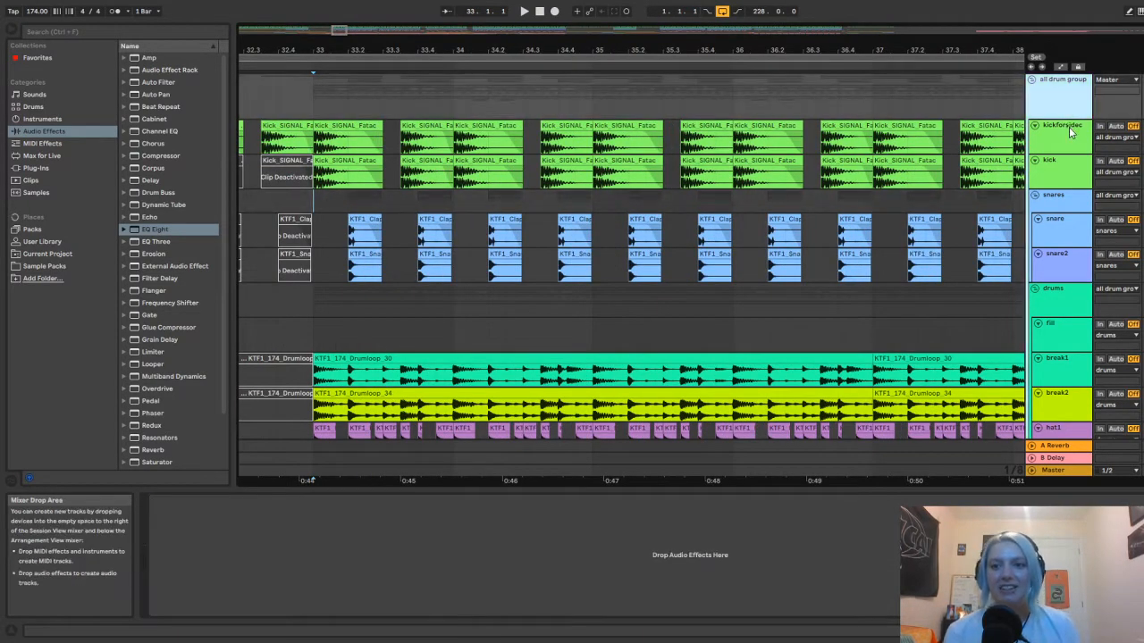
{"action": "scroll", "coordinate": [322, 212], "scroll_direction": "down", "scroll_amount": 3}
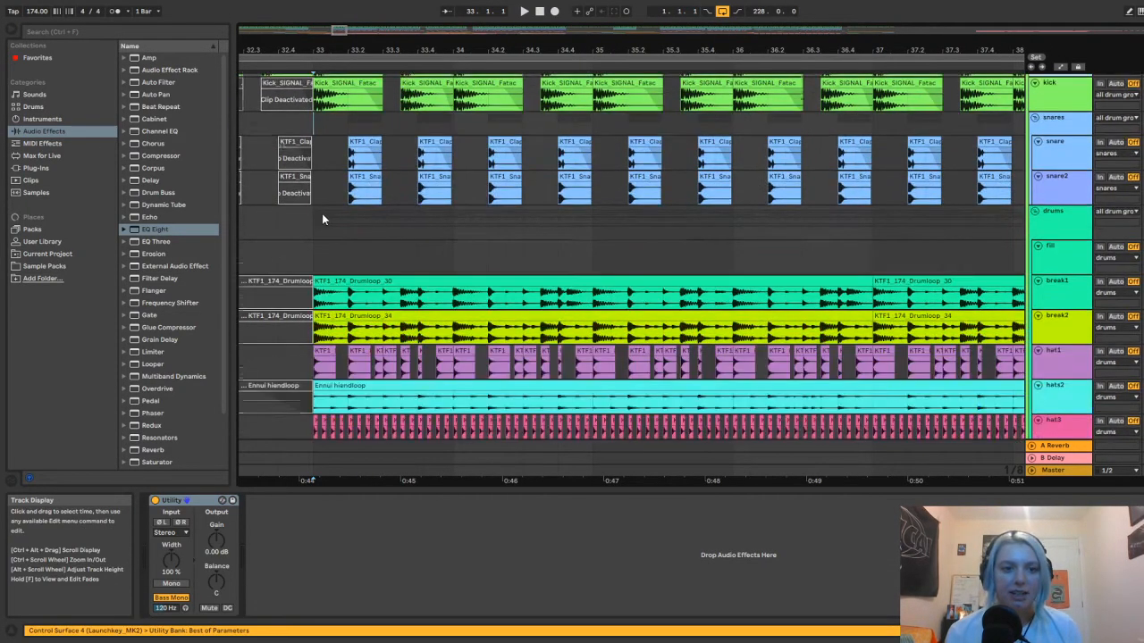
{"action": "scroll", "coordinate": [322, 213], "scroll_direction": "up", "scroll_amount": 3}
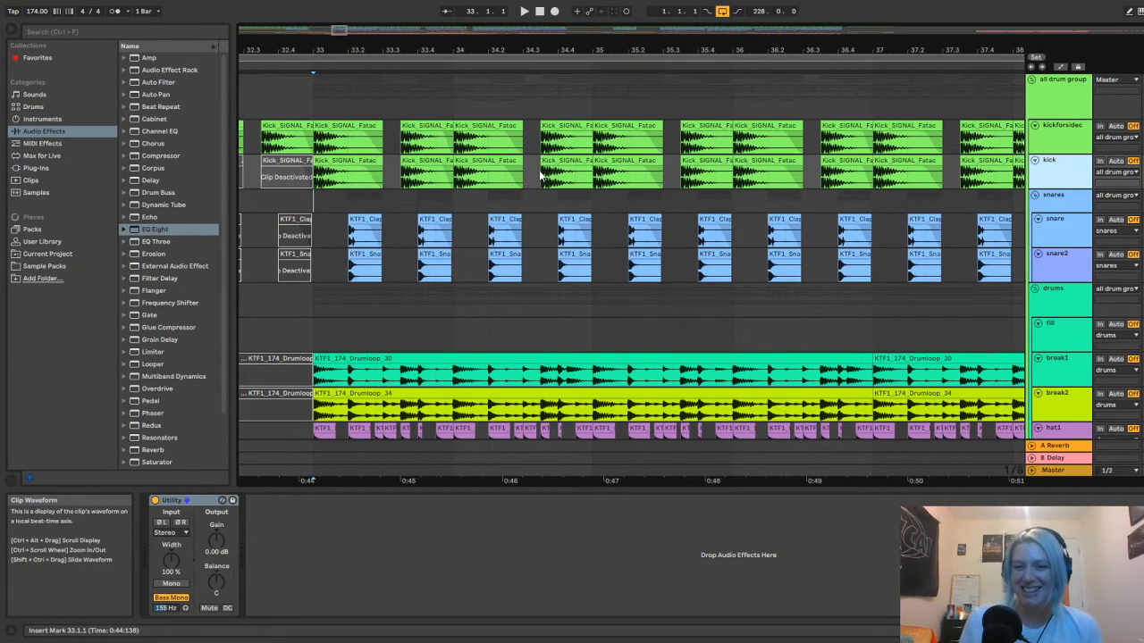
Place the insert mark at bar 33 on fastclickyhat and view its effects against the kick, snare and break clips
{"action": "scroll", "coordinate": [393, 251], "scroll_direction": "down", "scroll_amount": 8}
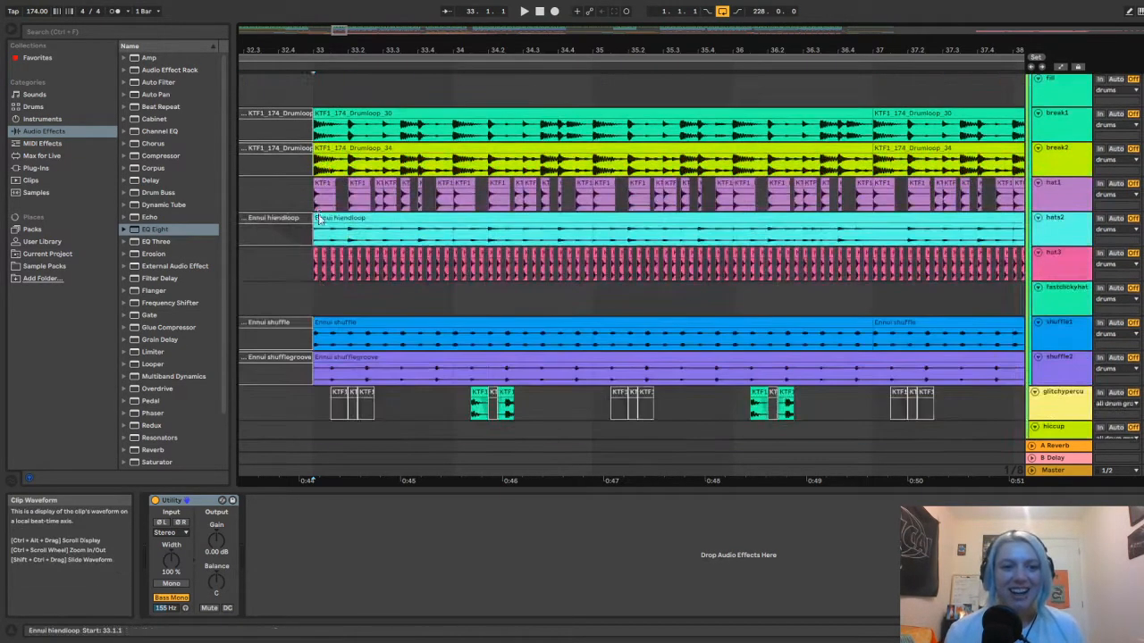
{"action": "scroll", "coordinate": [312, 206], "scroll_direction": "down", "scroll_amount": 3}
{"action": "left_click", "coordinate": [311, 199]}
{"action": "scroll", "coordinate": [311, 199], "scroll_direction": "up", "scroll_amount": 11}
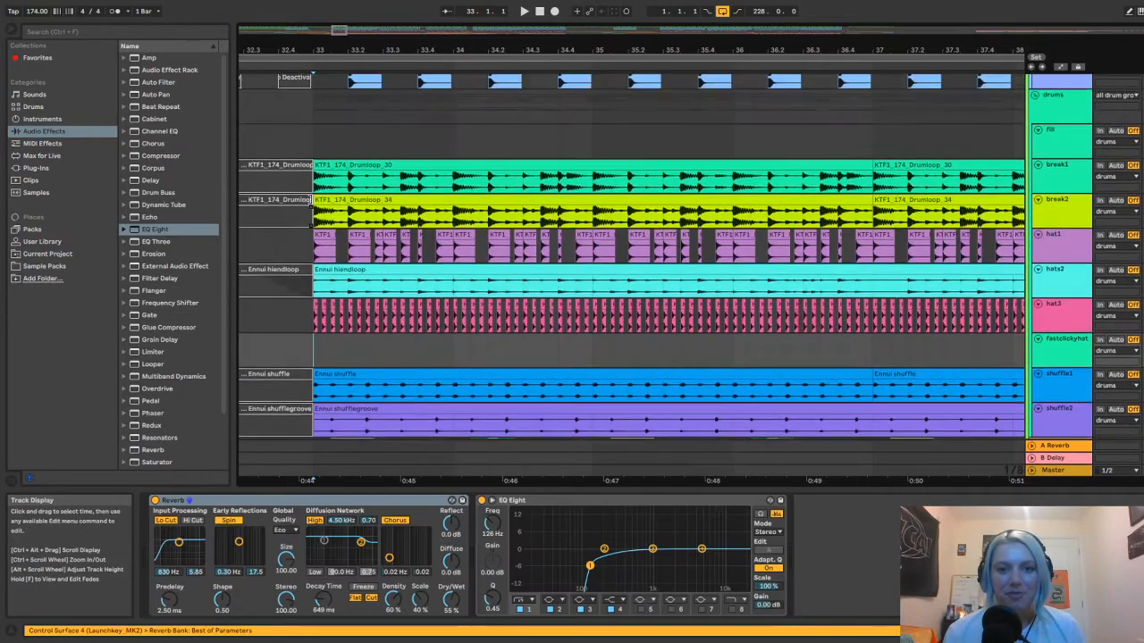
{"action": "scroll", "coordinate": [311, 199], "scroll_direction": "up", "scroll_amount": 1}
{"action": "scroll", "coordinate": [392, 147], "scroll_direction": "down", "scroll_amount": 6, "text": "ctrl"}
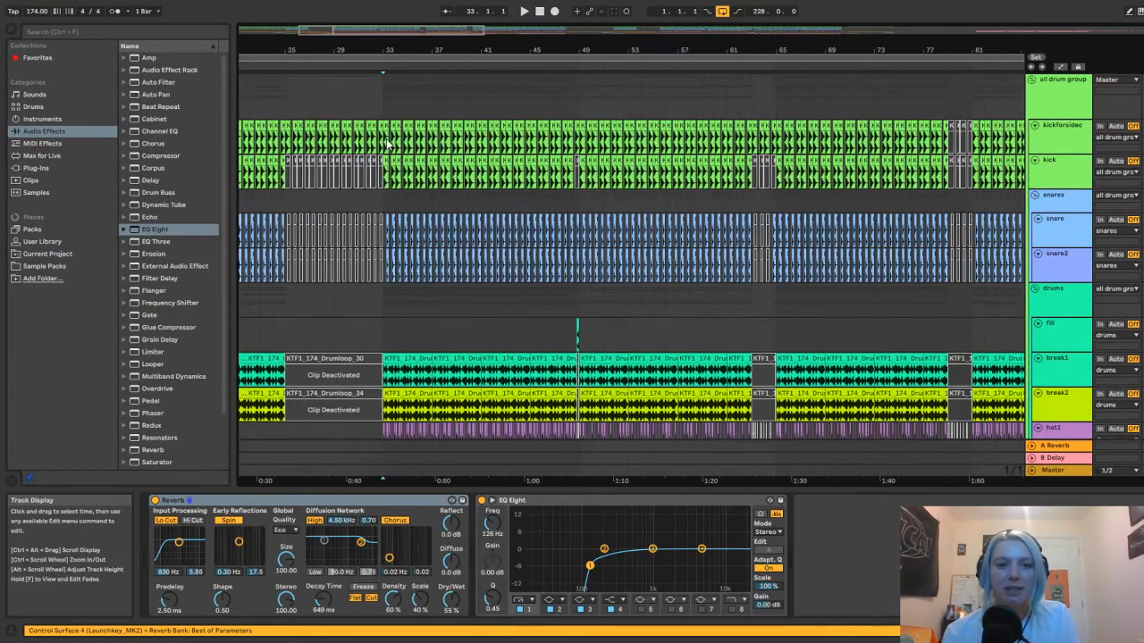
Inspect the kickforsidec clip at bar 25 and survey the drum tracks with the insert mark at bar 33 on all drum group
{"action": "left_click", "coordinate": [280, 117]}
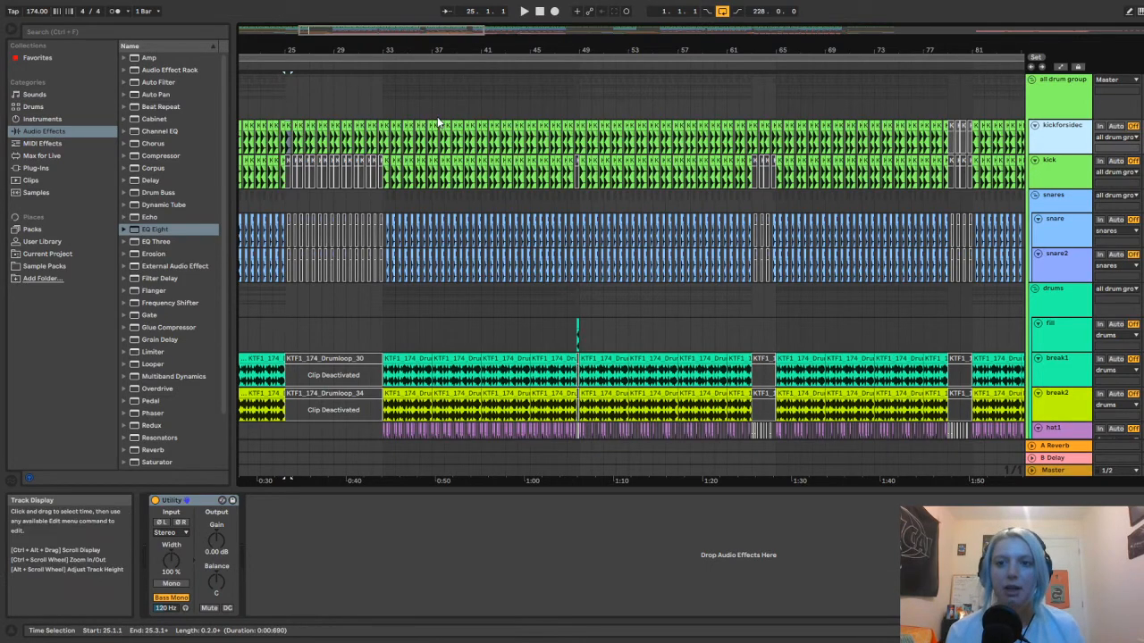
{"action": "left_click", "coordinate": [394, 101]}
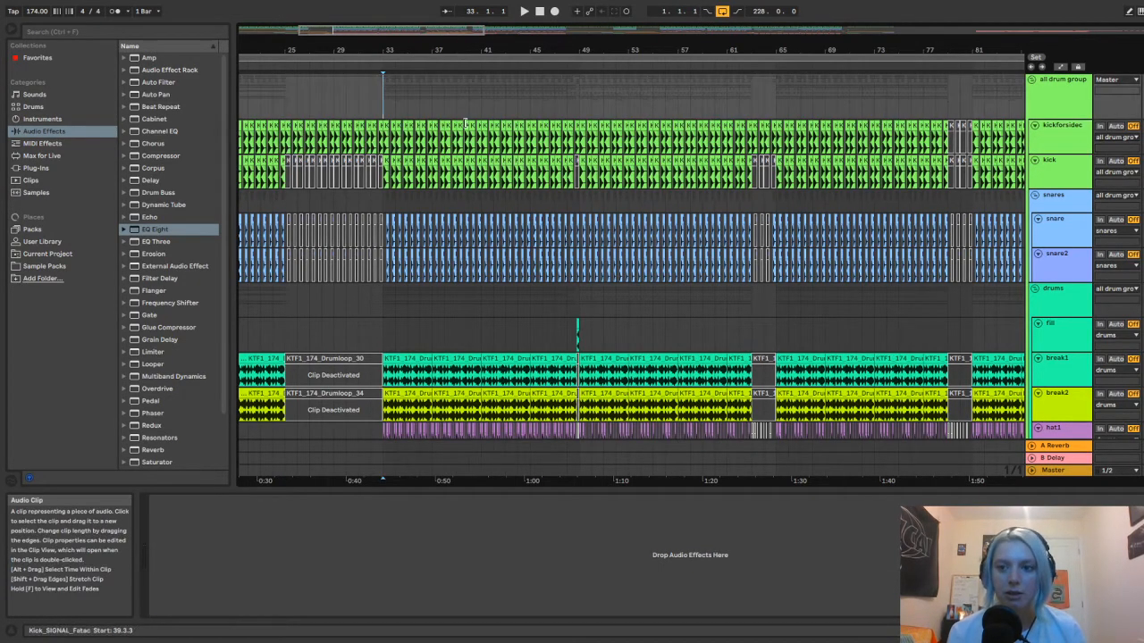
{"action": "scroll", "coordinate": [464, 199], "scroll_direction": "down", "scroll_amount": 5}
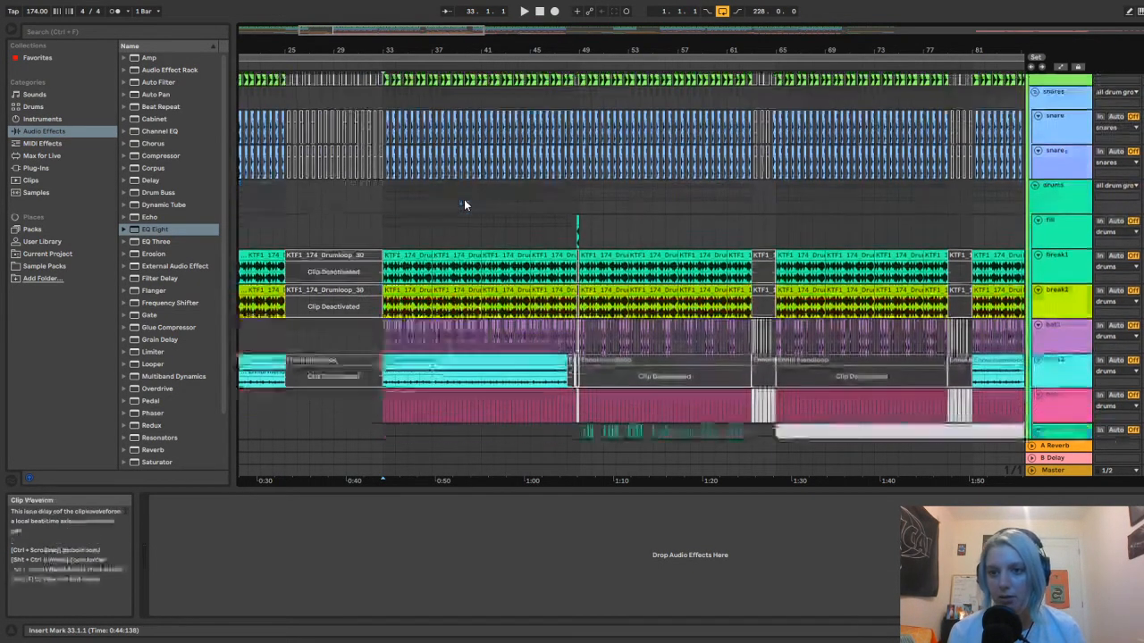
{"action": "scroll", "coordinate": [464, 199], "scroll_direction": "up", "scroll_amount": 5}
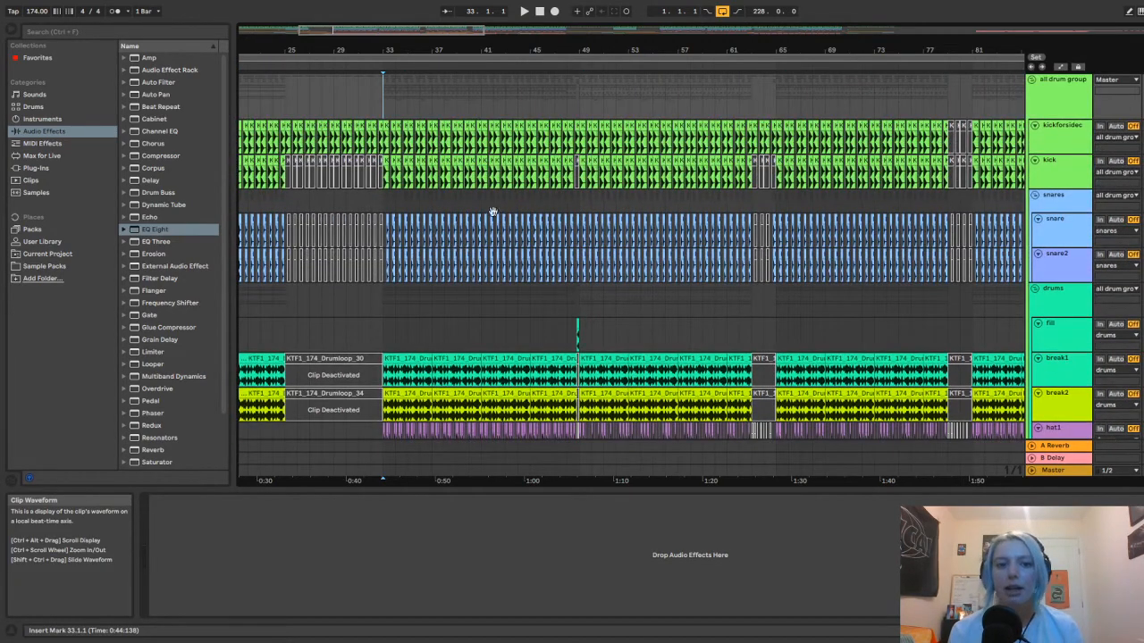
{"action": "scroll", "coordinate": [396, 235], "scroll_direction": "down", "scroll_amount": 5}
{"action": "scroll", "coordinate": [394, 232], "scroll_direction": "down", "scroll_amount": 1}
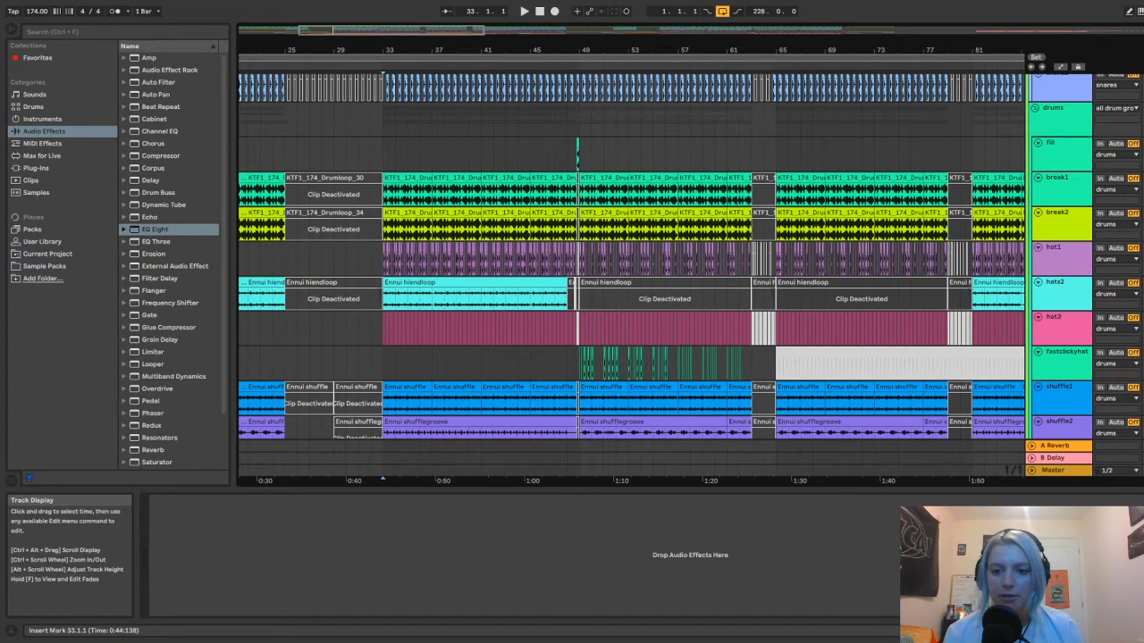
Compare the effects on fastclickyhat and hat3 at bar 33, examining the individual hat3 clips up close
{"action": "left_click", "coordinate": [408, 345]}
{"action": "scroll", "coordinate": [407, 347], "scroll_direction": "down", "scroll_amount": 3}
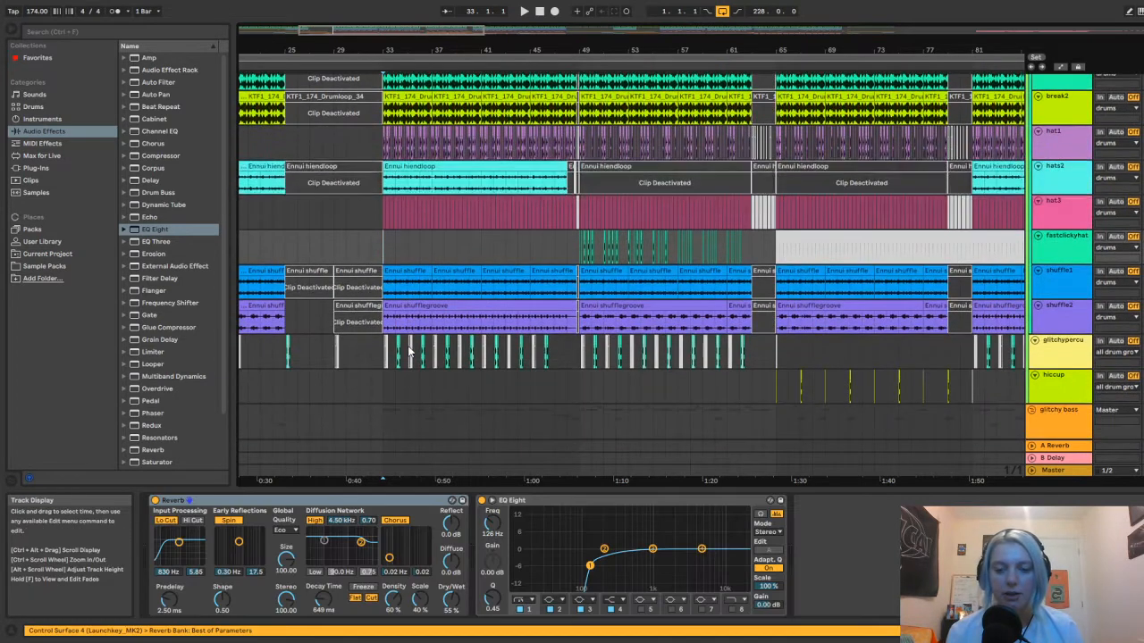
{"action": "scroll", "coordinate": [409, 350], "scroll_direction": "up", "scroll_amount": 1}
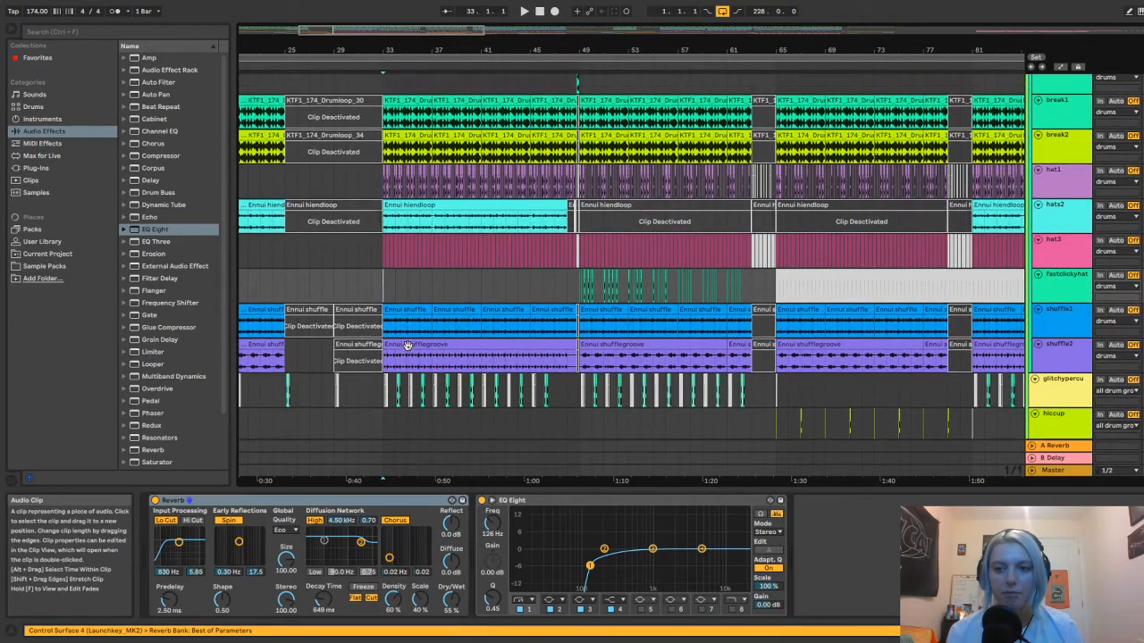
{"action": "left_click", "coordinate": [385, 257]}
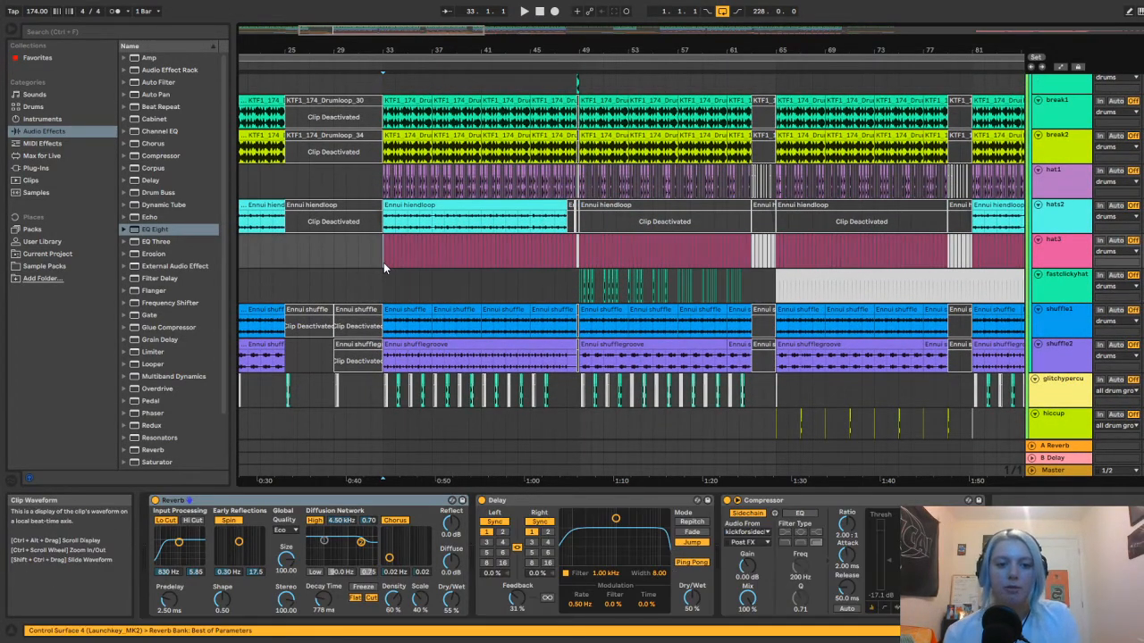
{"action": "scroll", "coordinate": [384, 262], "scroll_direction": "up", "scroll_amount": 5}
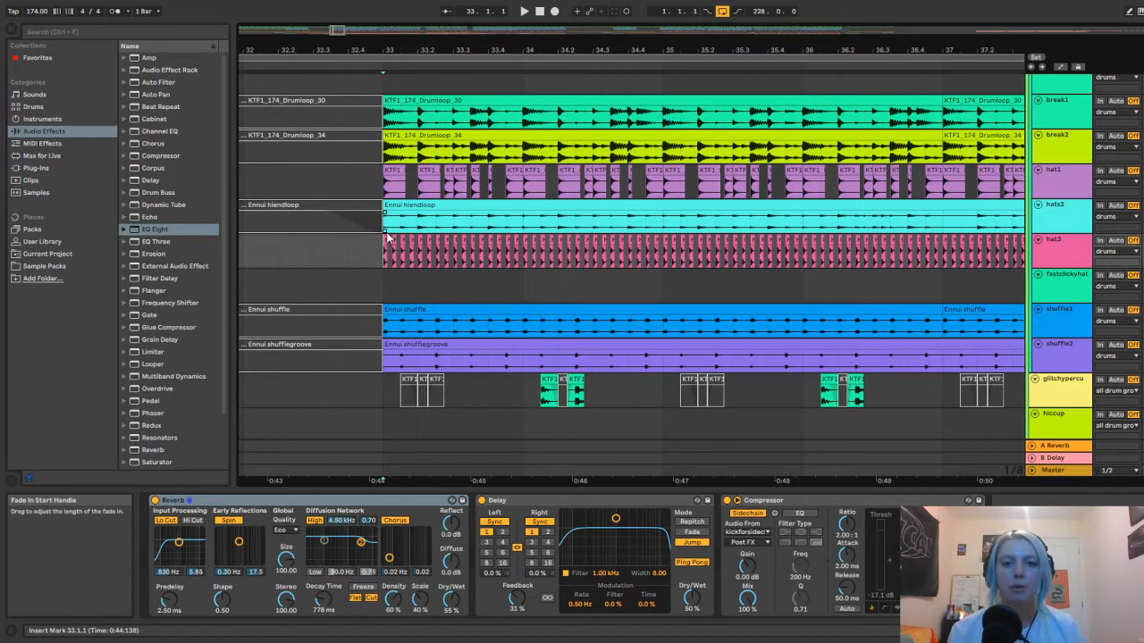
{"action": "scroll", "coordinate": [381, 257], "scroll_direction": "up", "scroll_amount": 10}
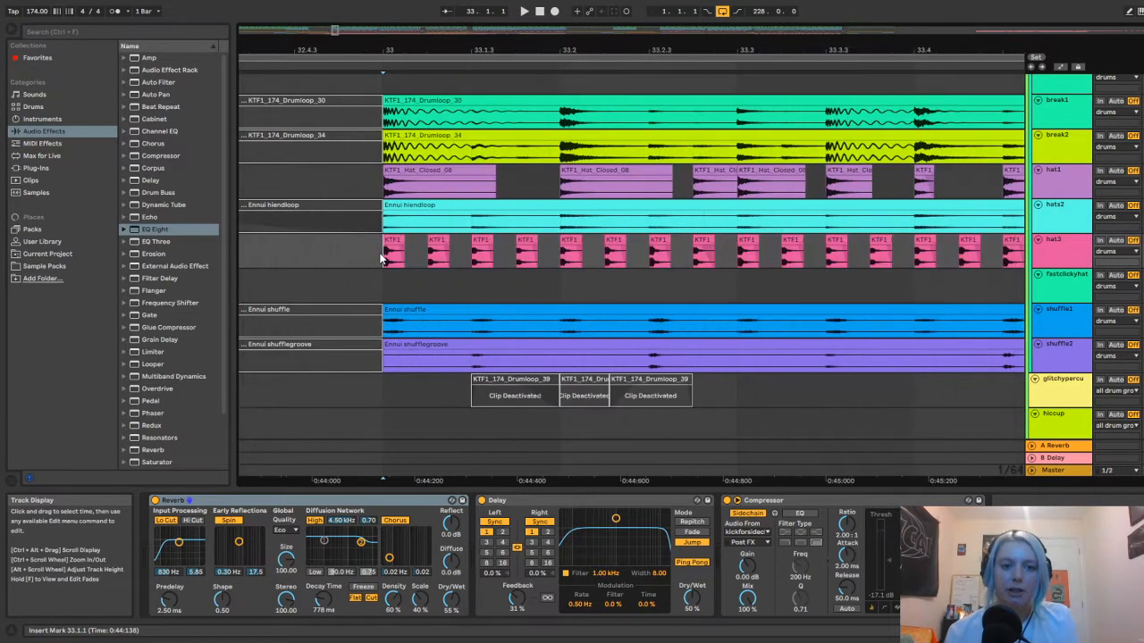
{"action": "scroll", "coordinate": [381, 257], "scroll_direction": "down", "scroll_amount": 8}
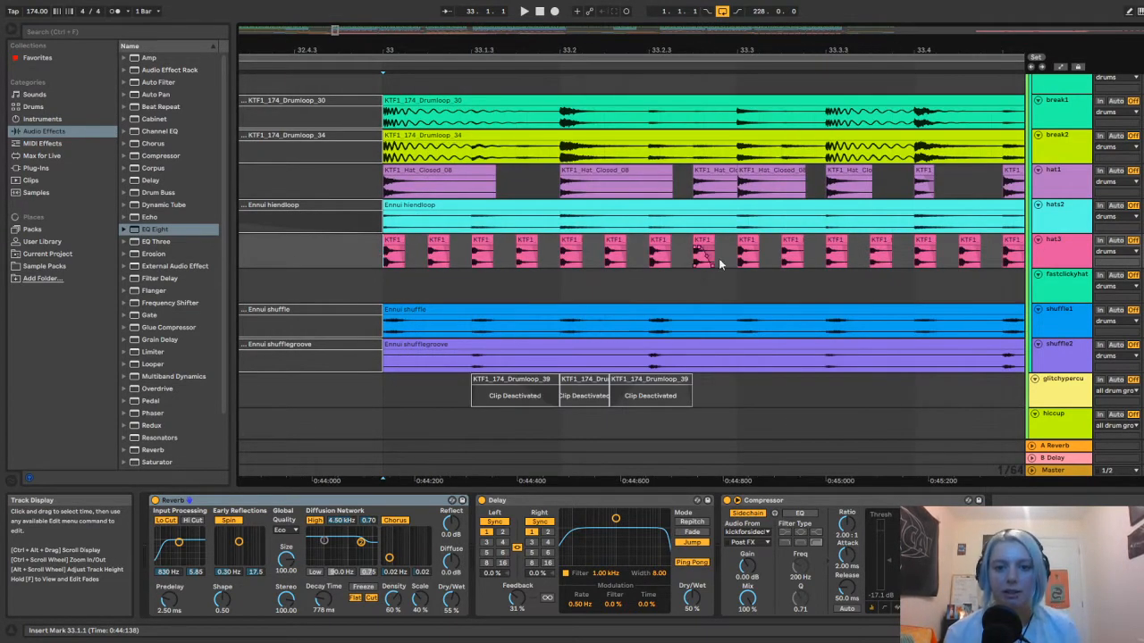
Check the hat3 track's reverb, delay and sidechain compressor chain against the hats2 track's effects
{"action": "left_click", "coordinate": [383, 265]}
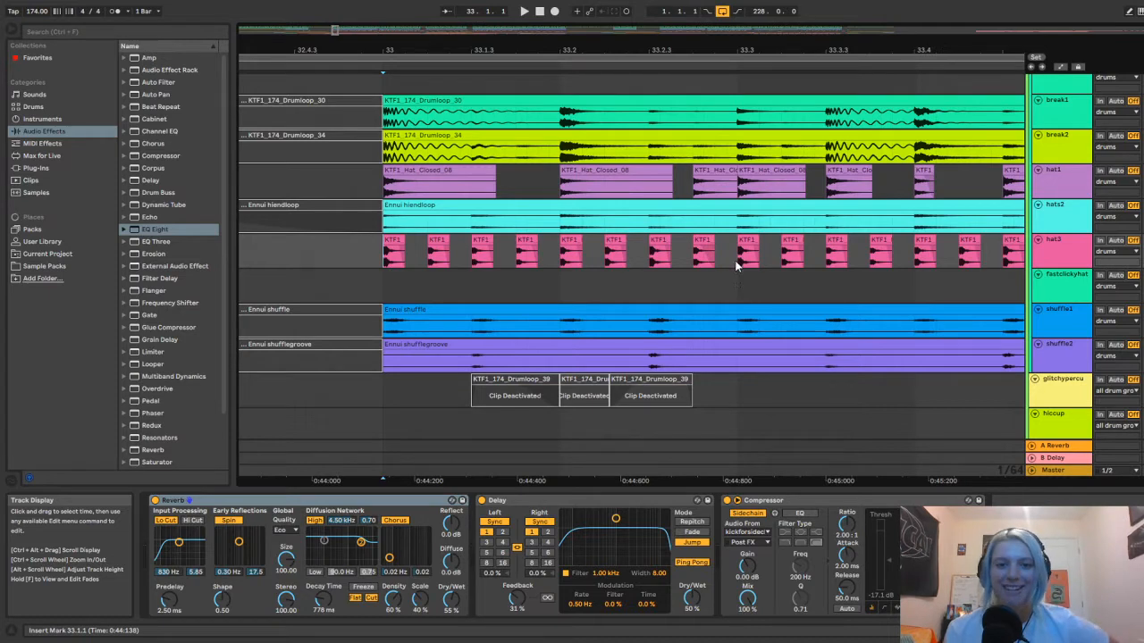
{"action": "left_click", "coordinate": [1060, 251]}
{"action": "left_click", "coordinate": [1070, 221]}
{"action": "left_click", "coordinate": [1064, 247]}
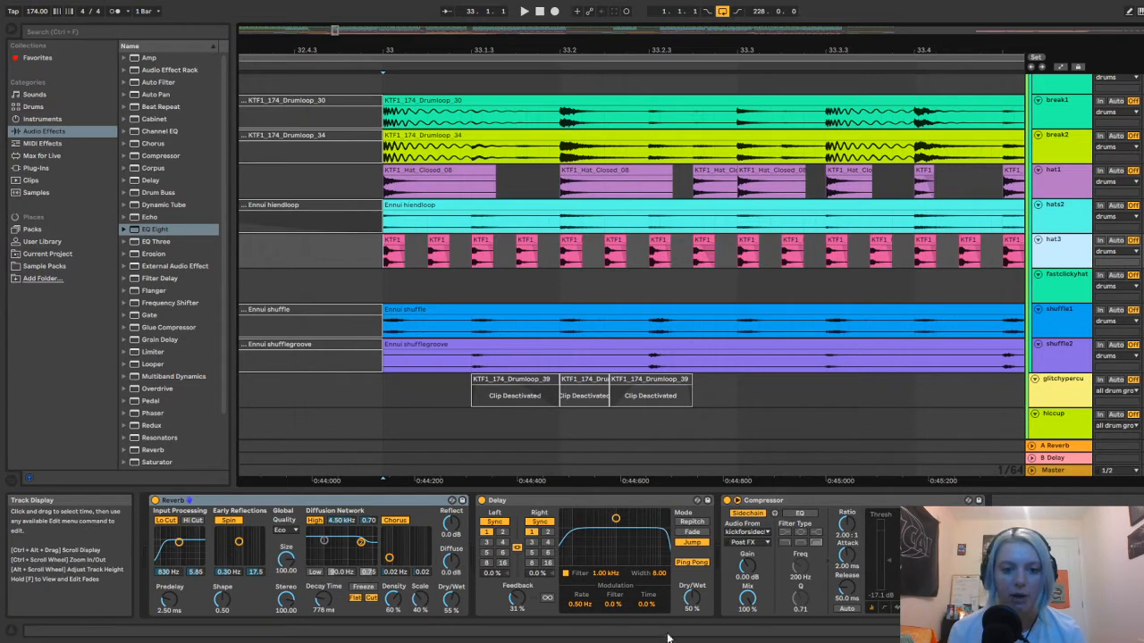
Set the insert mark at bar 33 on hat3 and fastclickyhat in turn, comparing their effects with the hats2 track's
{"action": "left_click", "coordinate": [384, 260]}
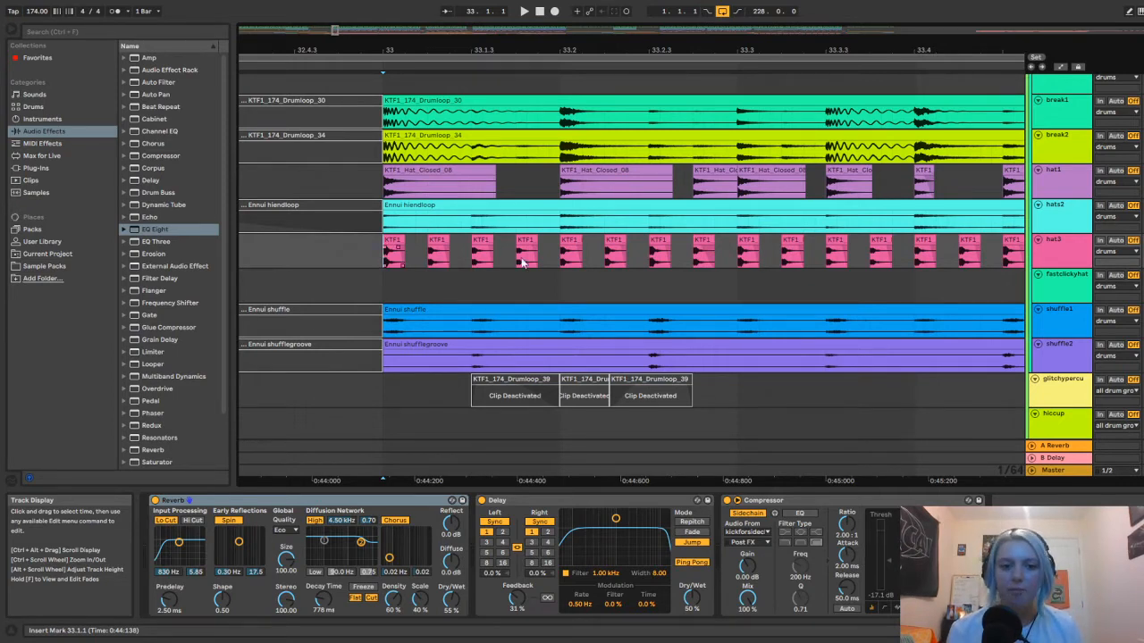
{"action": "left_click", "coordinate": [384, 283]}
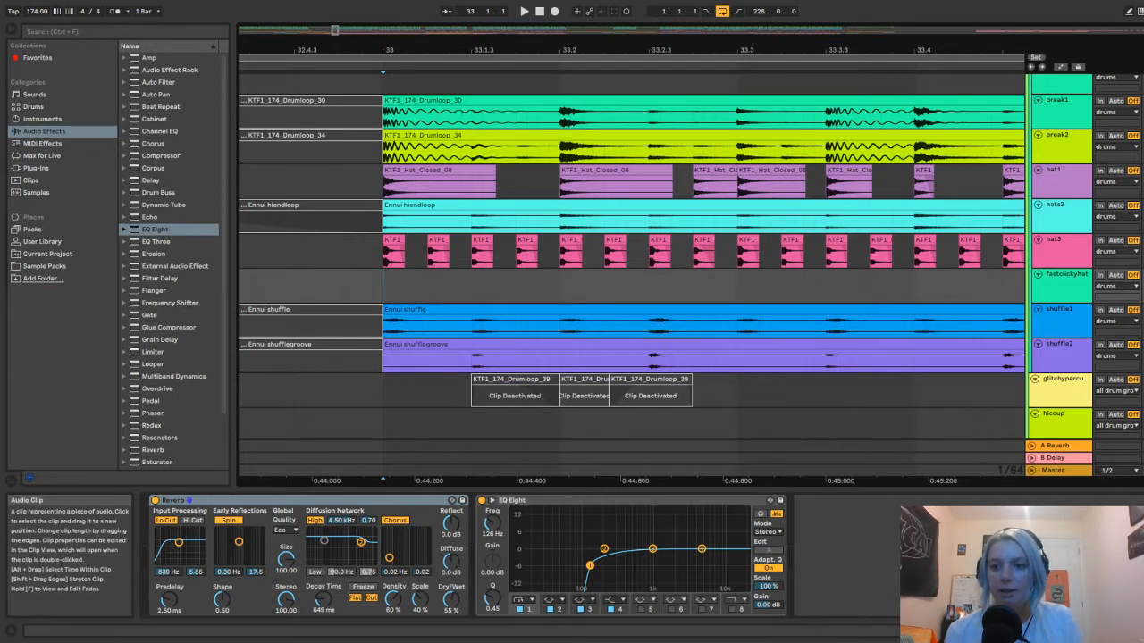
{"action": "left_click", "coordinate": [1077, 225]}
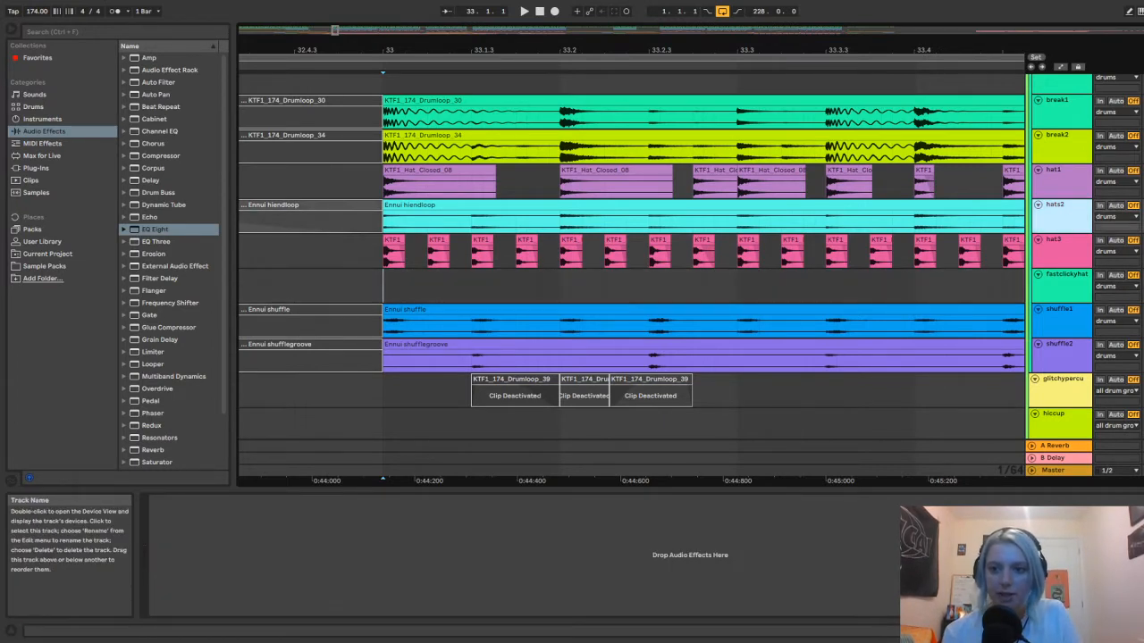
Play back the drums from bar 33 in repeated short passes to listen to the hats2 loop
{"action": "key", "text": "space"}
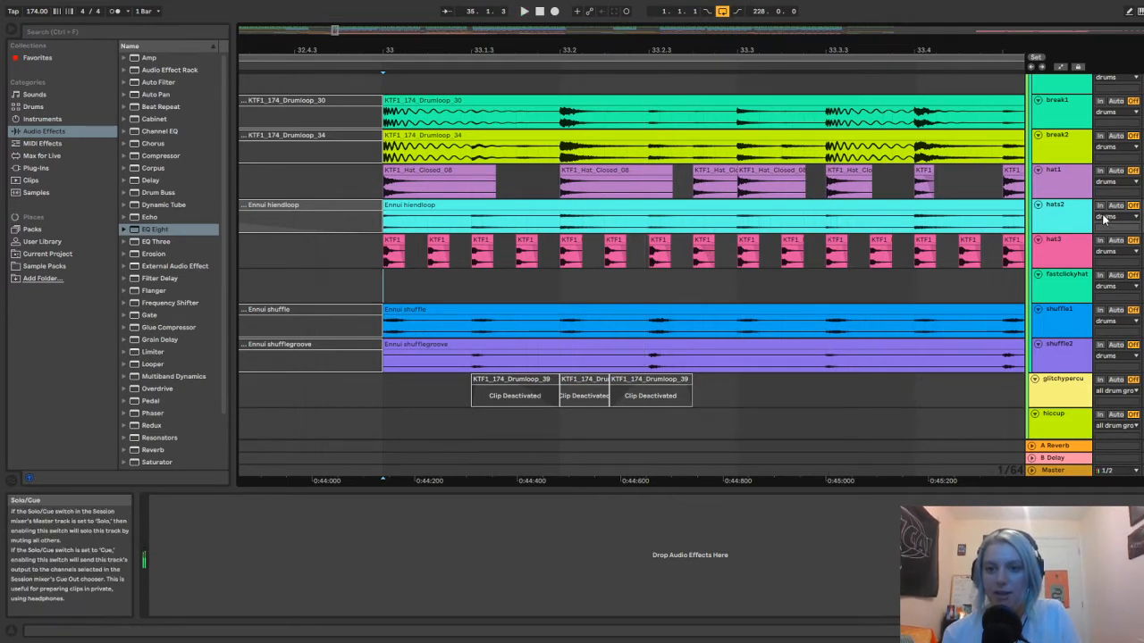
{"action": "key", "text": "space"}
{"action": "key", "text": "space"}
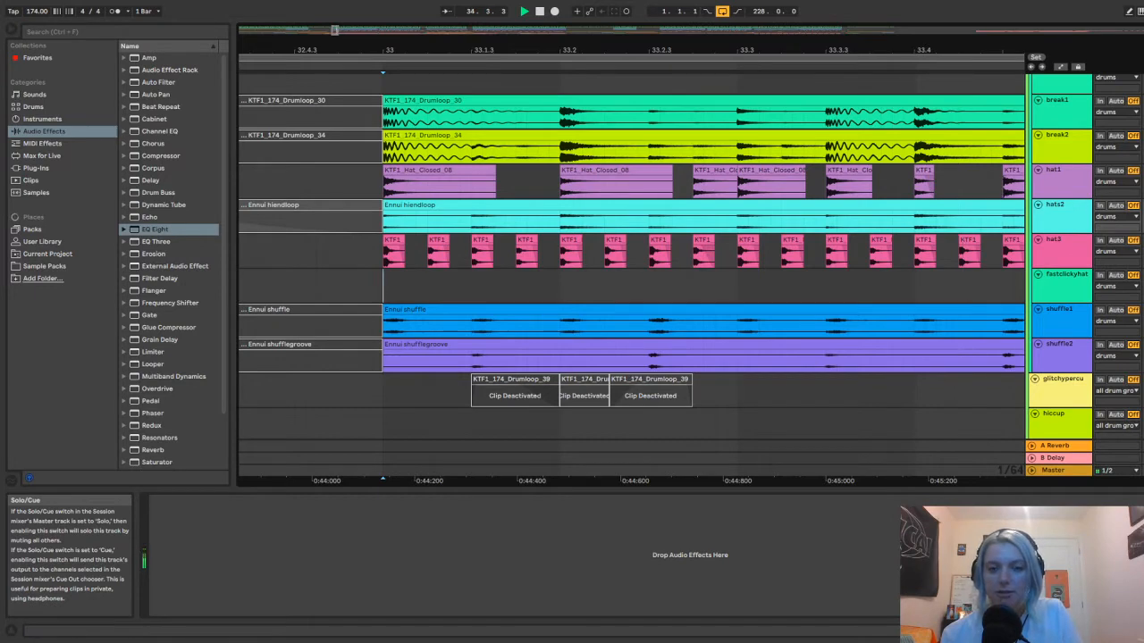
{"action": "key", "text": "space"}
Set the insert mark at 32.4.4 on hat3 and audition its clips with the reverb, delay and compressor chain shown
{"action": "left_click", "coordinate": [373, 240]}
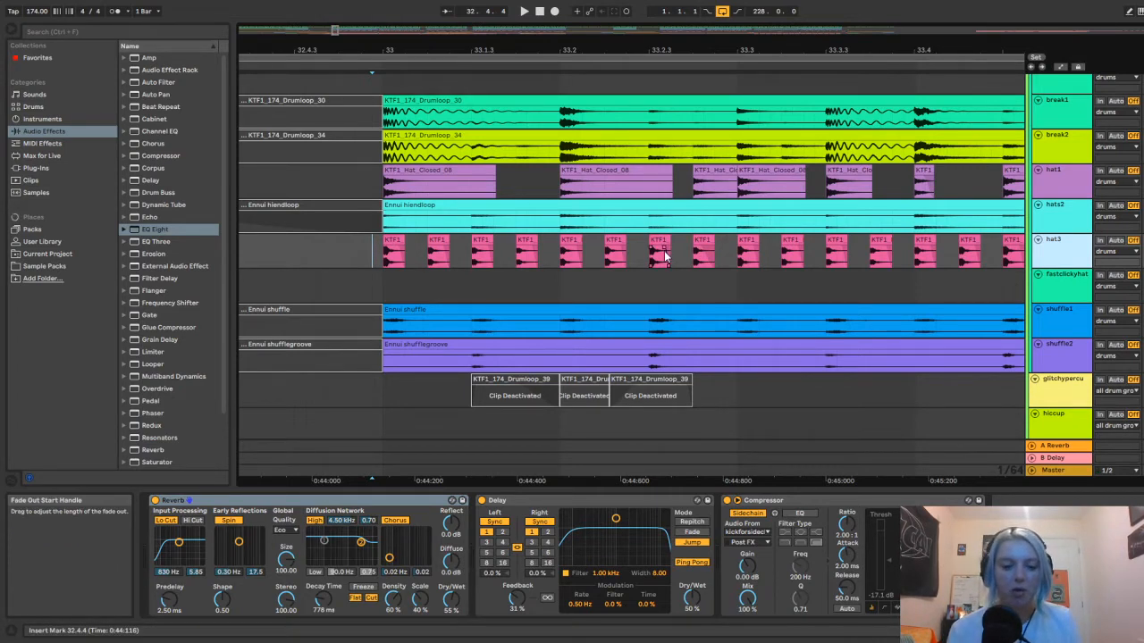
{"action": "key", "text": "space"}
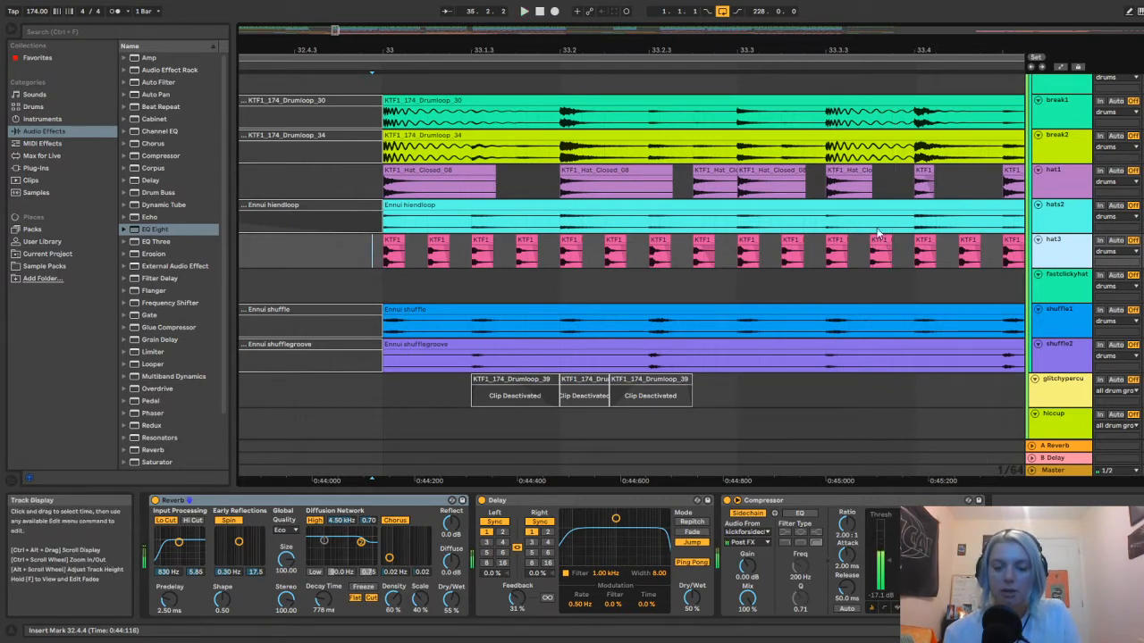
{"action": "key", "text": "space"}
{"action": "left_click", "coordinate": [383, 251]}
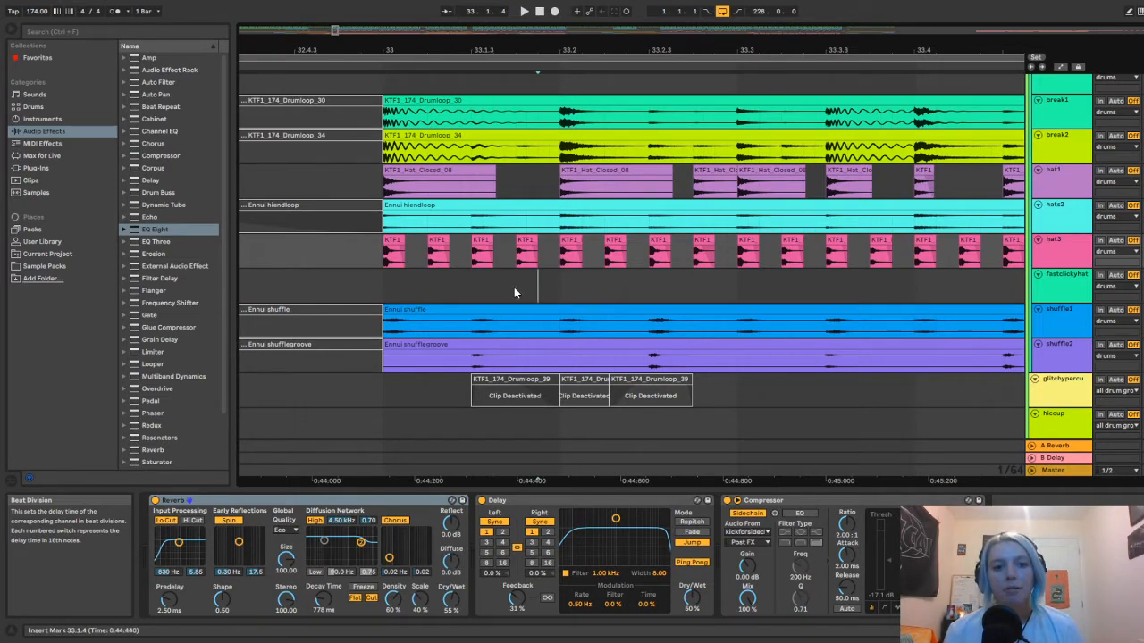
Set the insert mark at bar 33 on hat1 and play back its closed-hat clips
{"action": "scroll", "coordinate": [352, 229], "scroll_direction": "up", "scroll_amount": 1}
{"action": "scroll", "coordinate": [420, 208], "scroll_direction": "down", "scroll_amount": 3}
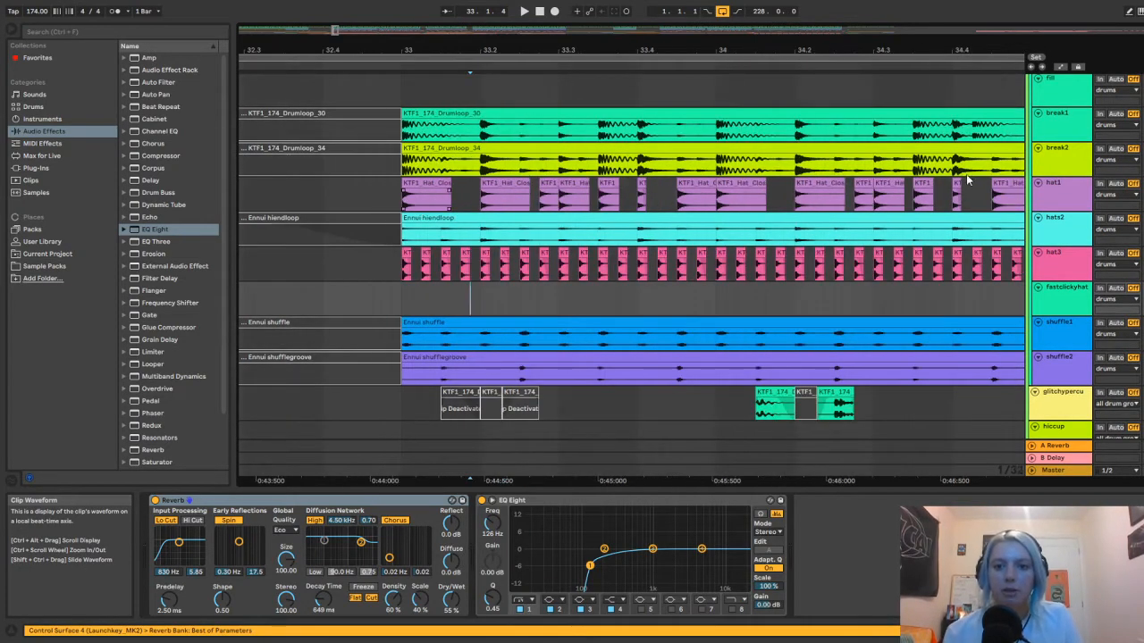
{"action": "left_click", "coordinate": [403, 202]}
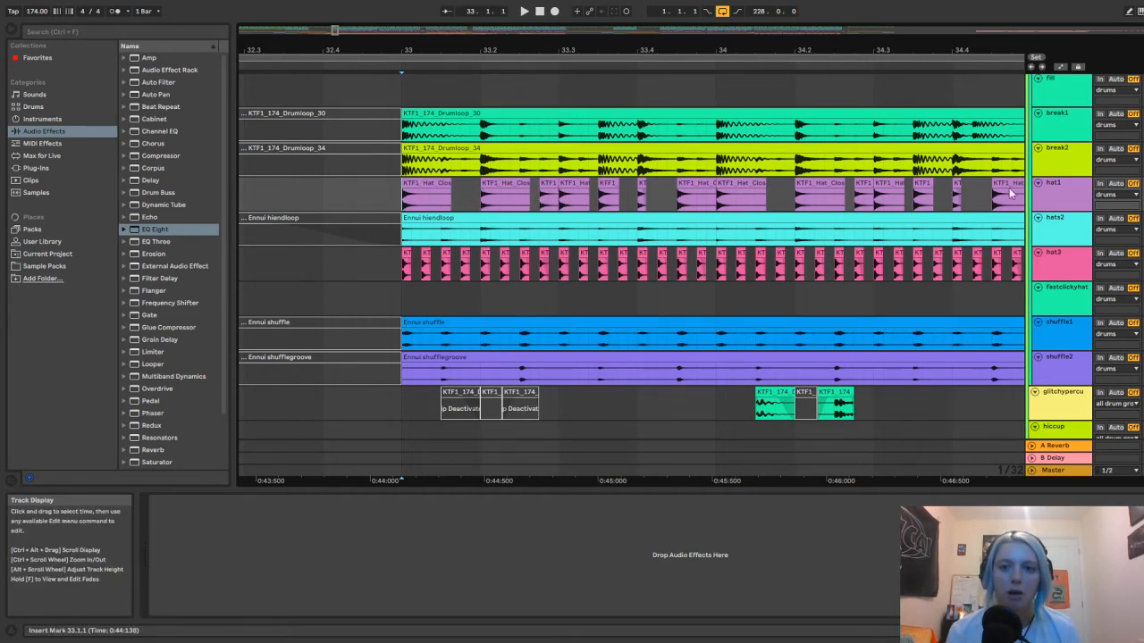
{"action": "key", "text": "space"}
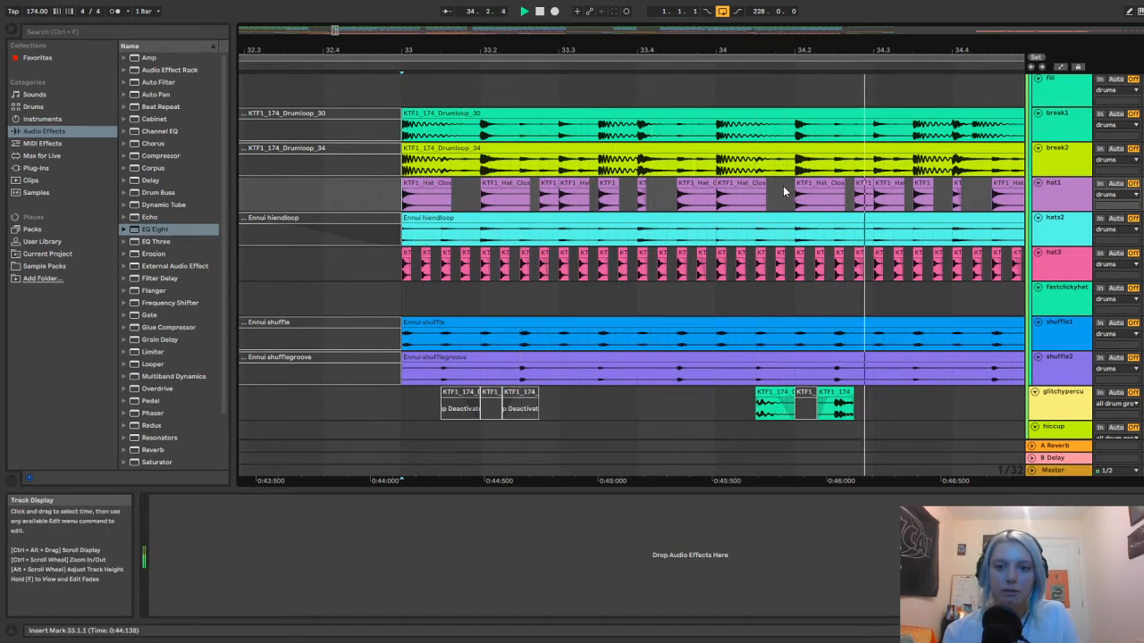
{"action": "key", "text": "space"}
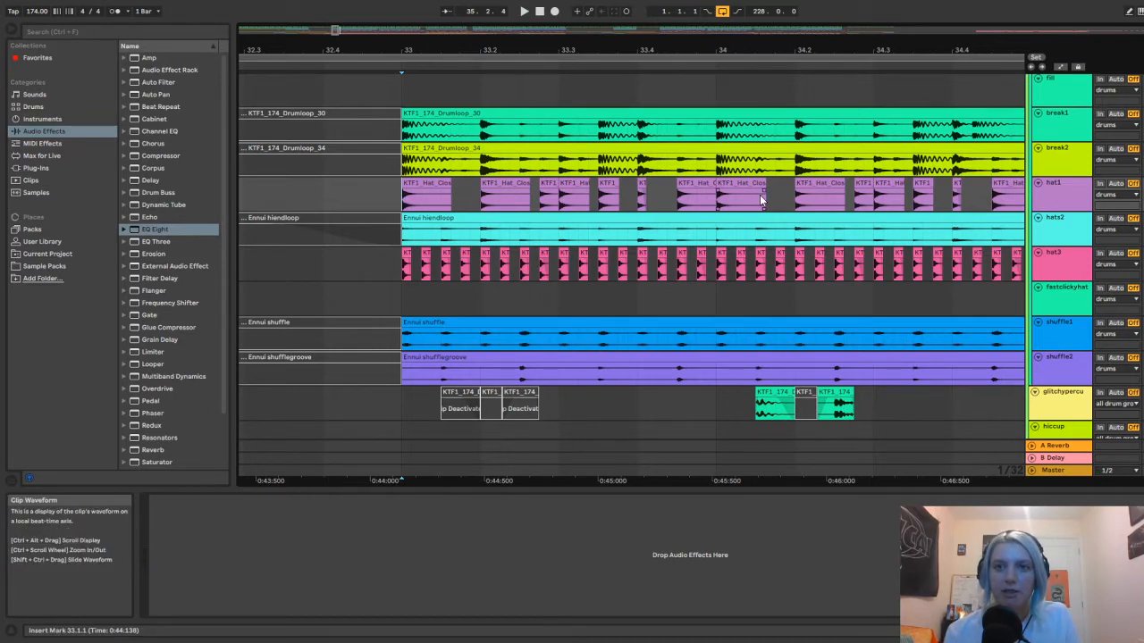
Set the insert mark at 33.3.1 on hat3 to review its effects
{"action": "scroll", "coordinate": [760, 201], "scroll_direction": "up", "scroll_amount": 3}
{"action": "scroll", "coordinate": [759, 198], "scroll_direction": "down", "scroll_amount": 2}
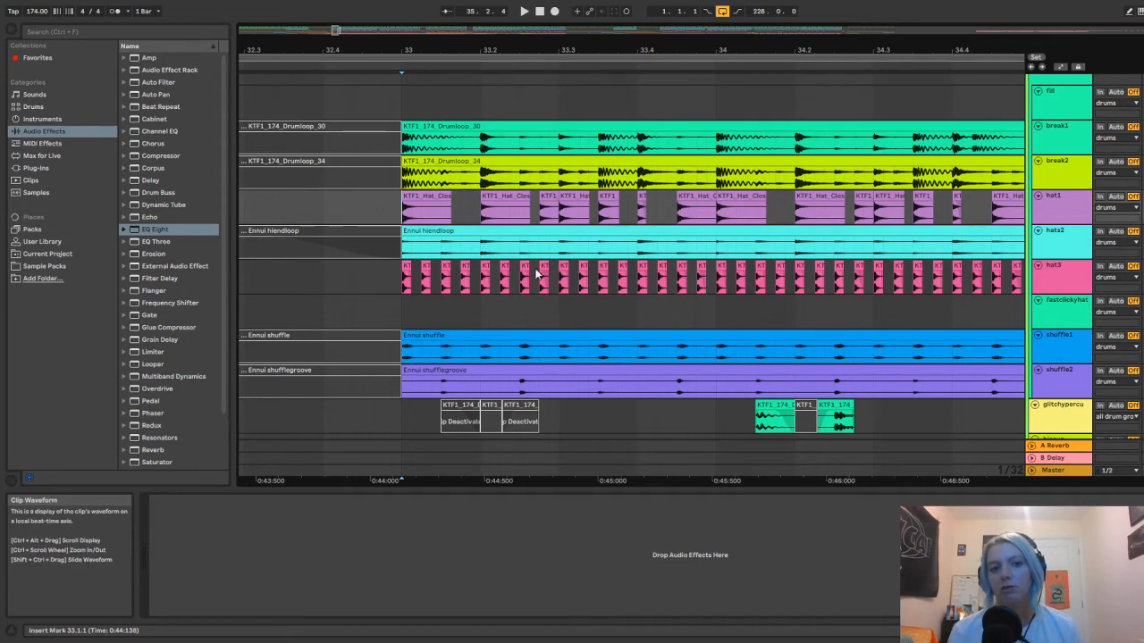
{"action": "left_click", "coordinate": [570, 288]}
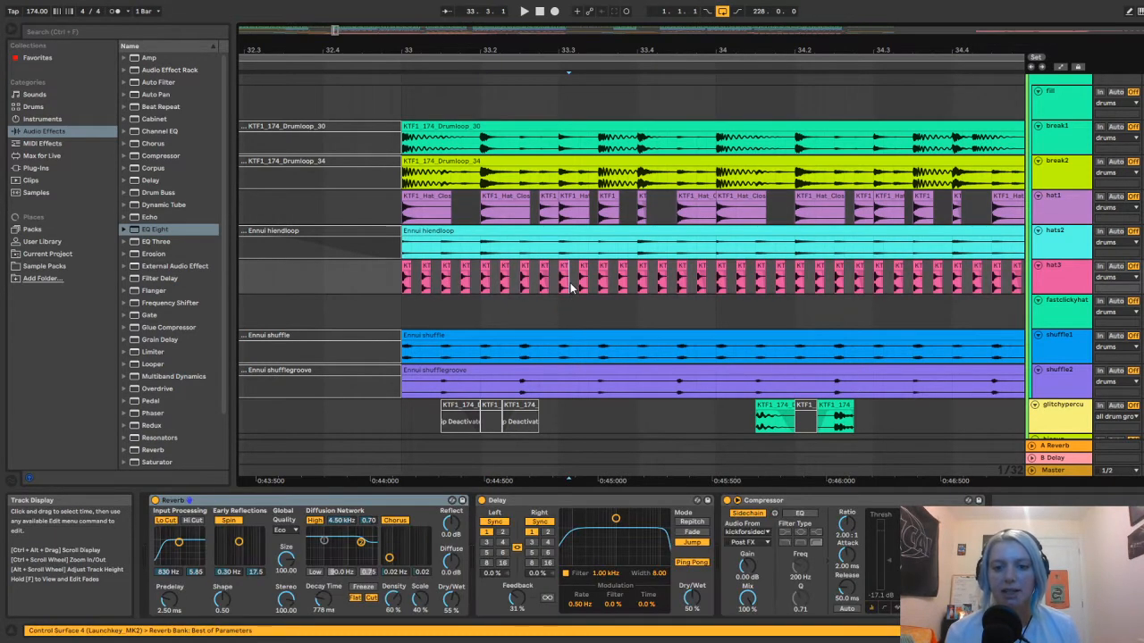
Select the break1 clip at bar 33 and compare the effects on the break1 and break2 tracks
{"action": "left_click", "coordinate": [417, 127]}
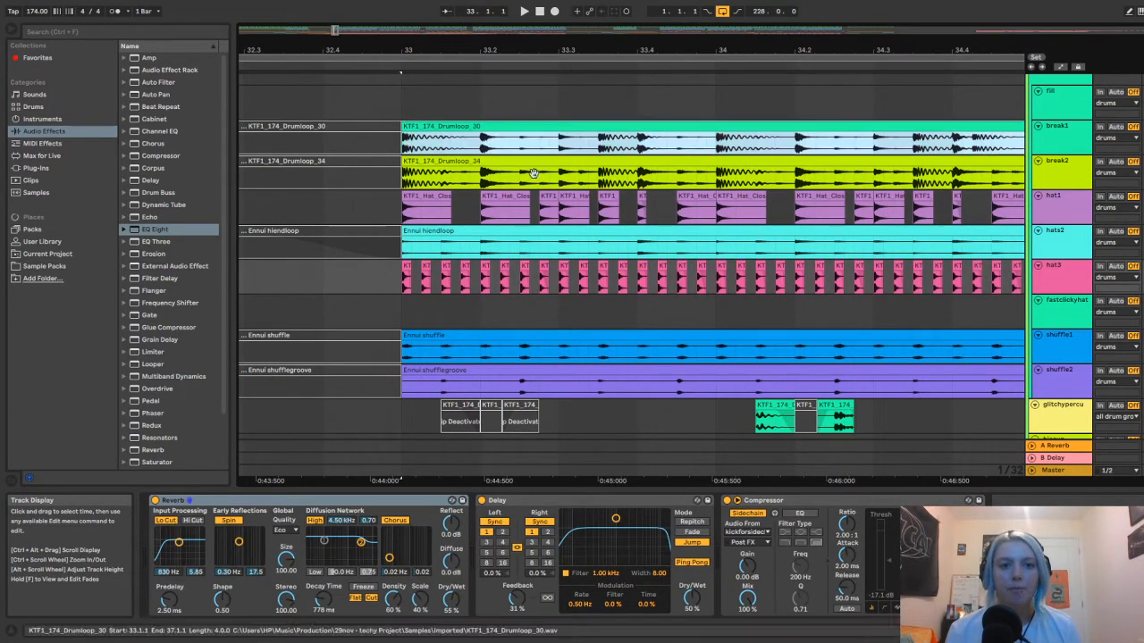
{"action": "left_click", "coordinate": [1061, 145]}
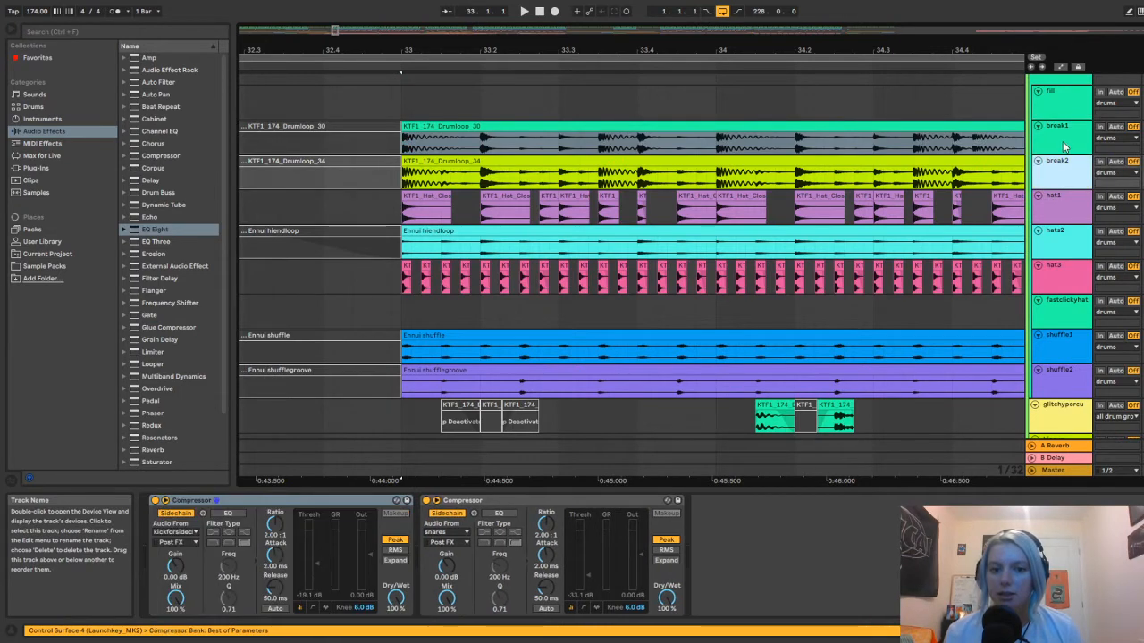
{"action": "left_click", "coordinate": [1063, 147]}
{"action": "left_click", "coordinate": [1063, 170]}
{"action": "left_click", "coordinate": [1063, 143]}
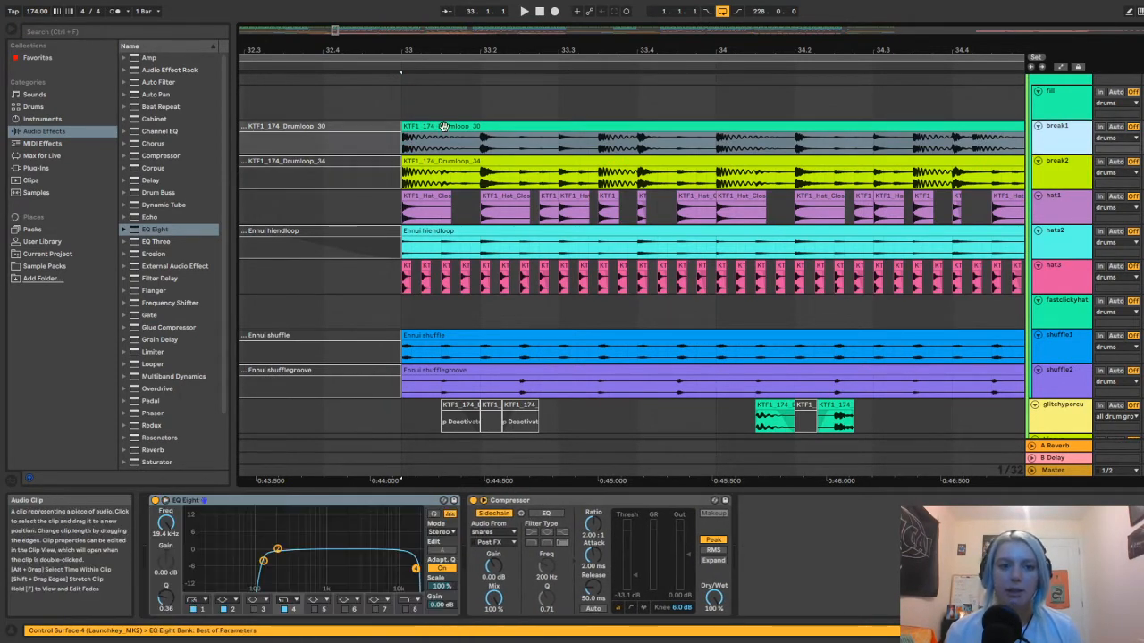
Select the KTF1_174_Drumloop_30 clip at bar 33 and examine break1's EQ Eight and snares-sidechained compressor
{"action": "left_click", "coordinate": [444, 127]}
{"action": "left_click", "coordinate": [397, 103]}
{"action": "left_click", "coordinate": [421, 127]}
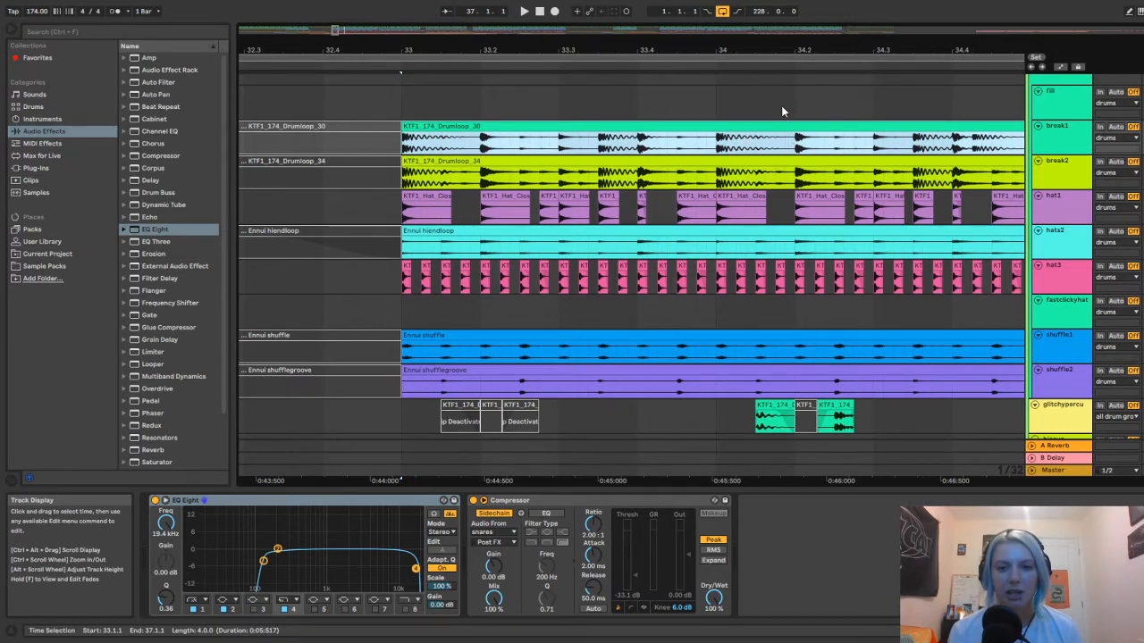
{"action": "scroll", "coordinate": [400, 174], "scroll_direction": "up", "scroll_amount": 3}
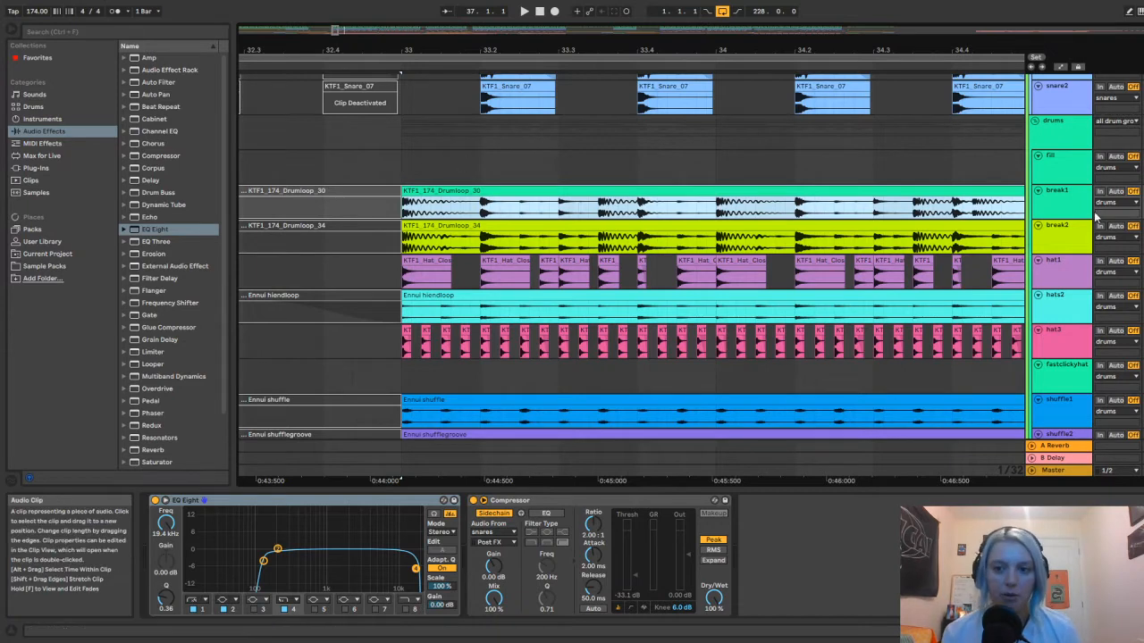
{"action": "left_click", "coordinate": [1065, 198]}
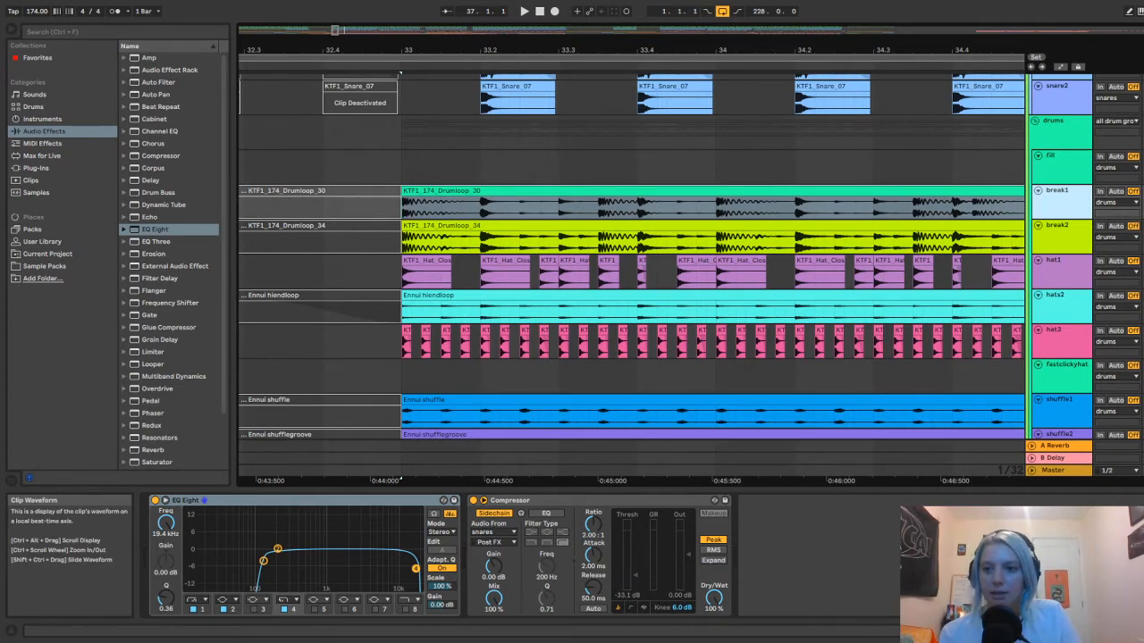
Play break1 from bar 33 while watching its EQ and compressor, and stop with the insert mark at bar 33 on fill
{"action": "key", "text": "space"}
{"action": "scroll", "coordinate": [1037, 205], "scroll_direction": "up", "scroll_amount": 1}
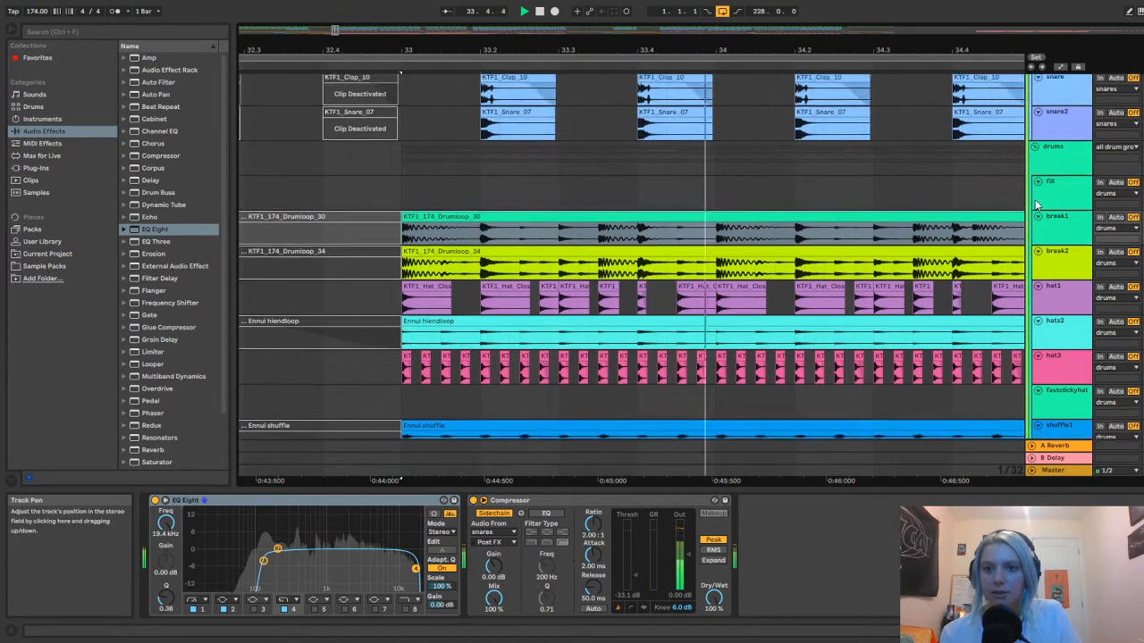
{"action": "scroll", "coordinate": [1037, 206], "scroll_direction": "up", "scroll_amount": 4}
{"action": "scroll", "coordinate": [760, 282], "scroll_direction": "down", "scroll_amount": 2}
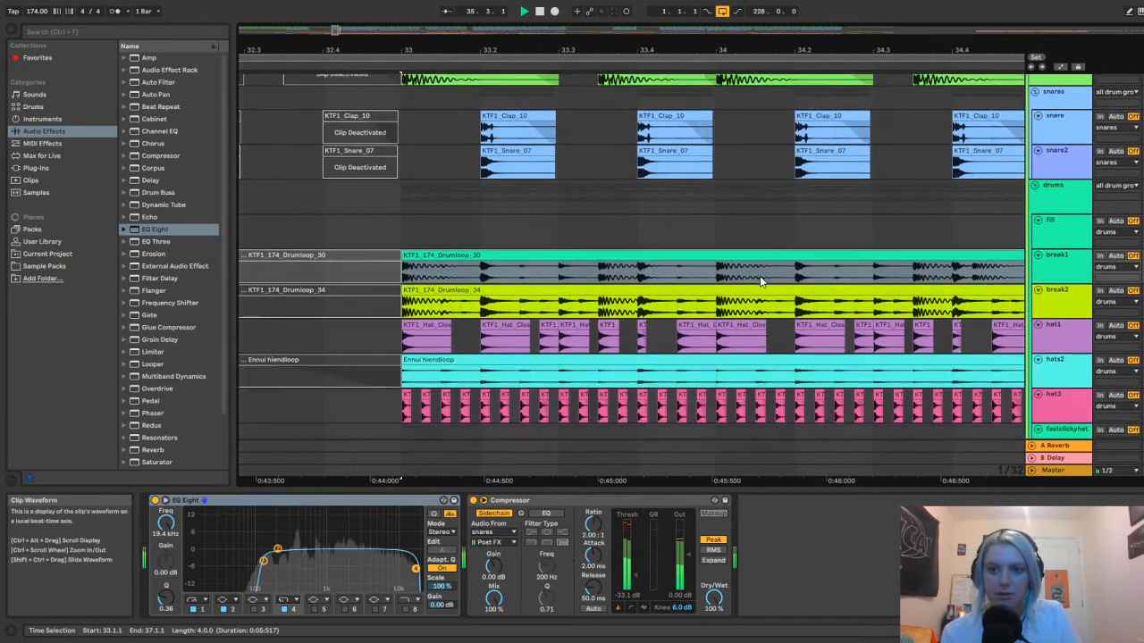
{"action": "scroll", "coordinate": [760, 281], "scroll_direction": "up", "scroll_amount": 2}
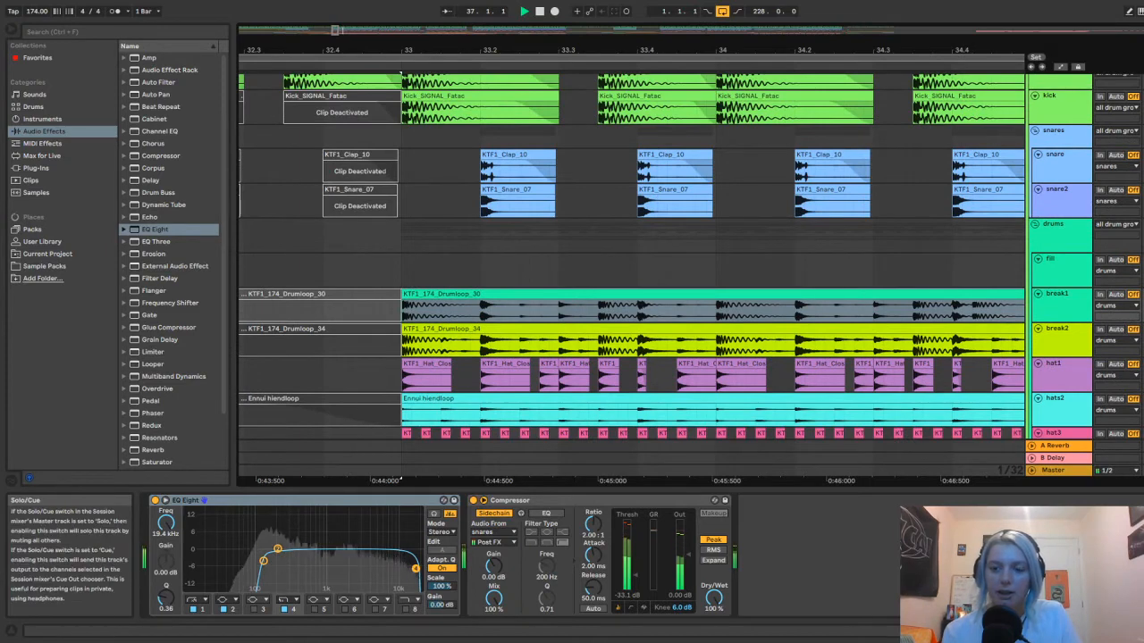
{"action": "scroll", "coordinate": [442, 262], "scroll_direction": "down", "scroll_amount": 3}
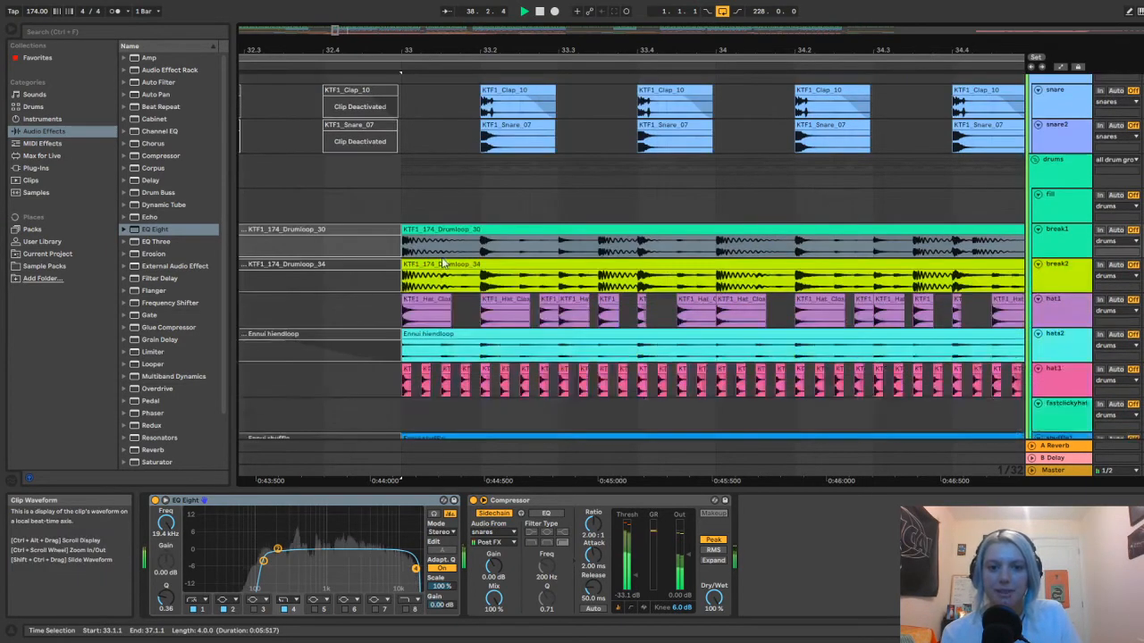
{"action": "left_click", "coordinate": [408, 216]}
{"action": "key", "text": "space"}
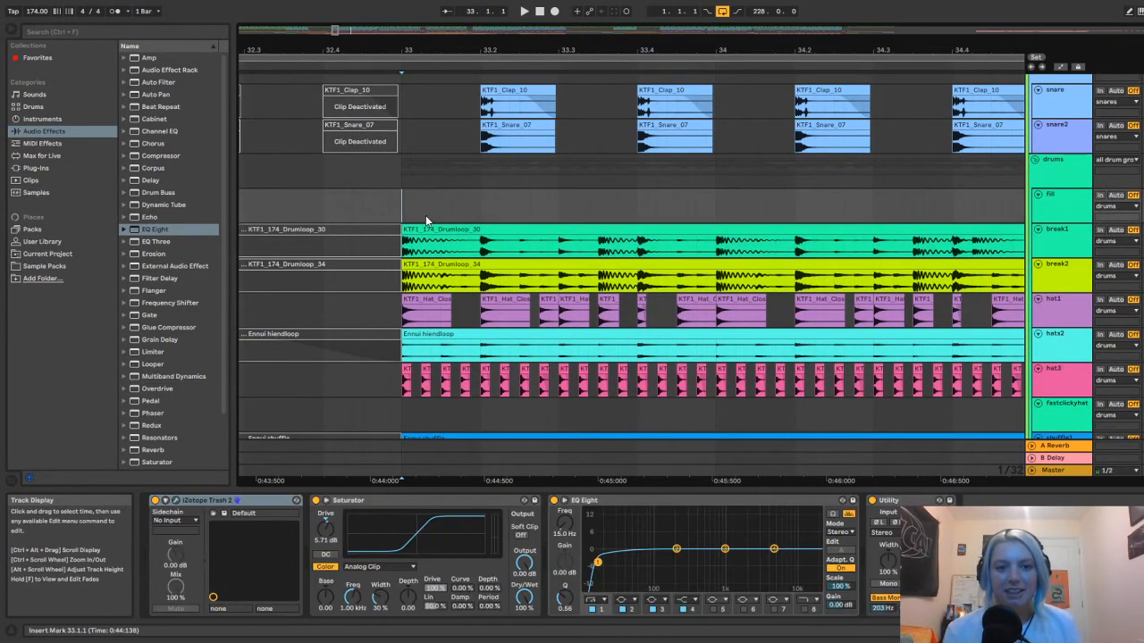
Inspect break2's two compressors sidechained to kickforsidec and snares, with the insert mark at bar 33 on break2
{"action": "left_click", "coordinate": [1062, 280]}
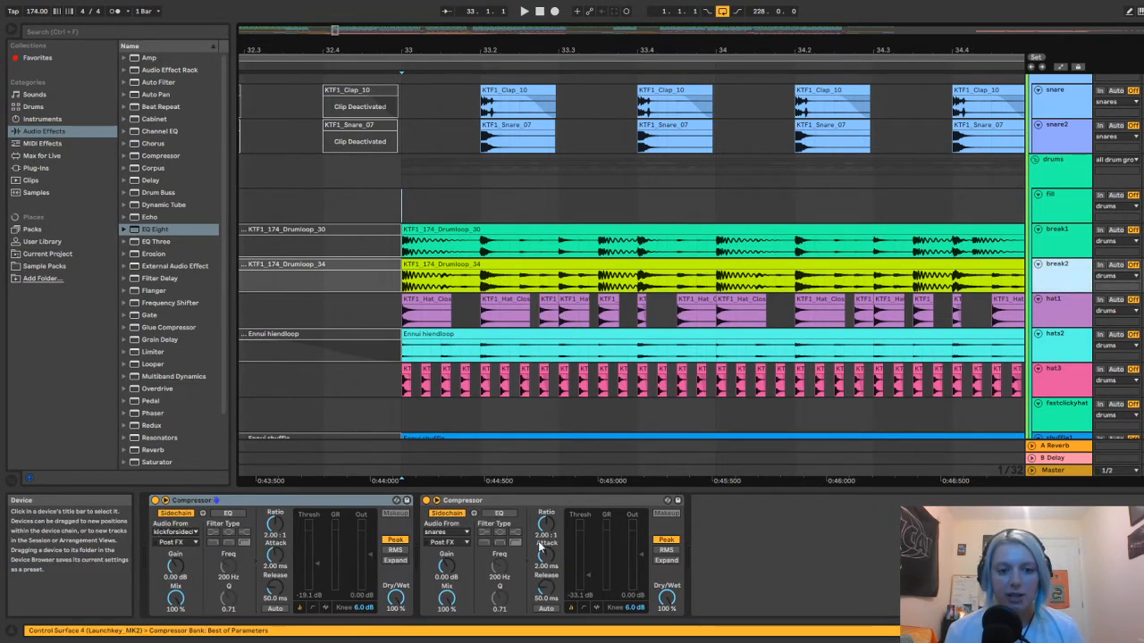
{"action": "left_click", "coordinate": [652, 271]}
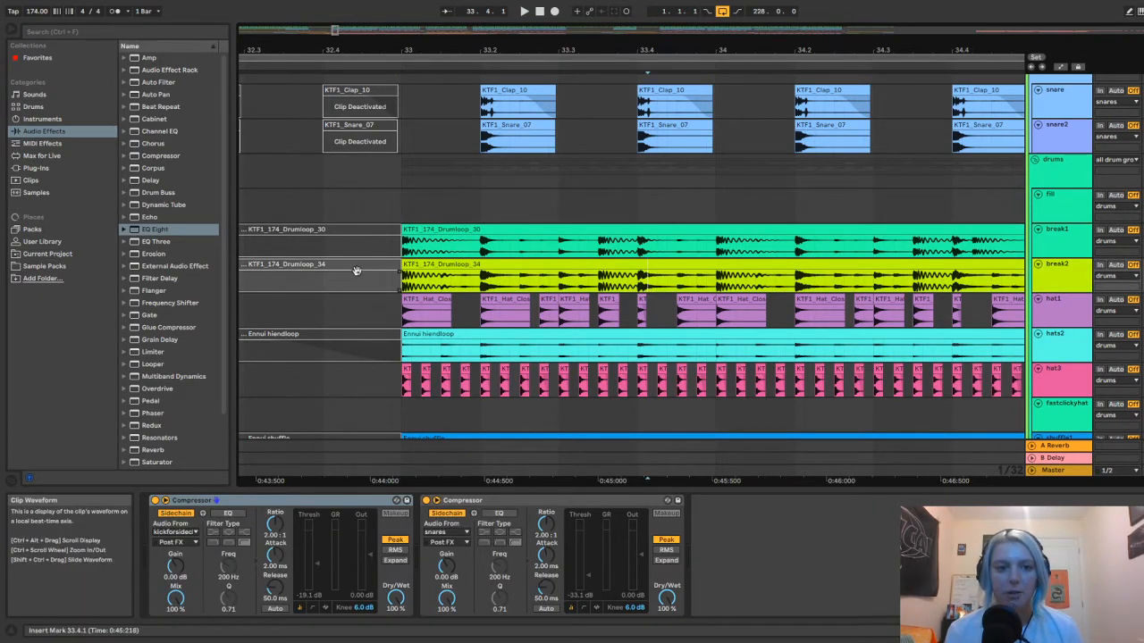
{"action": "left_click", "coordinate": [404, 285]}
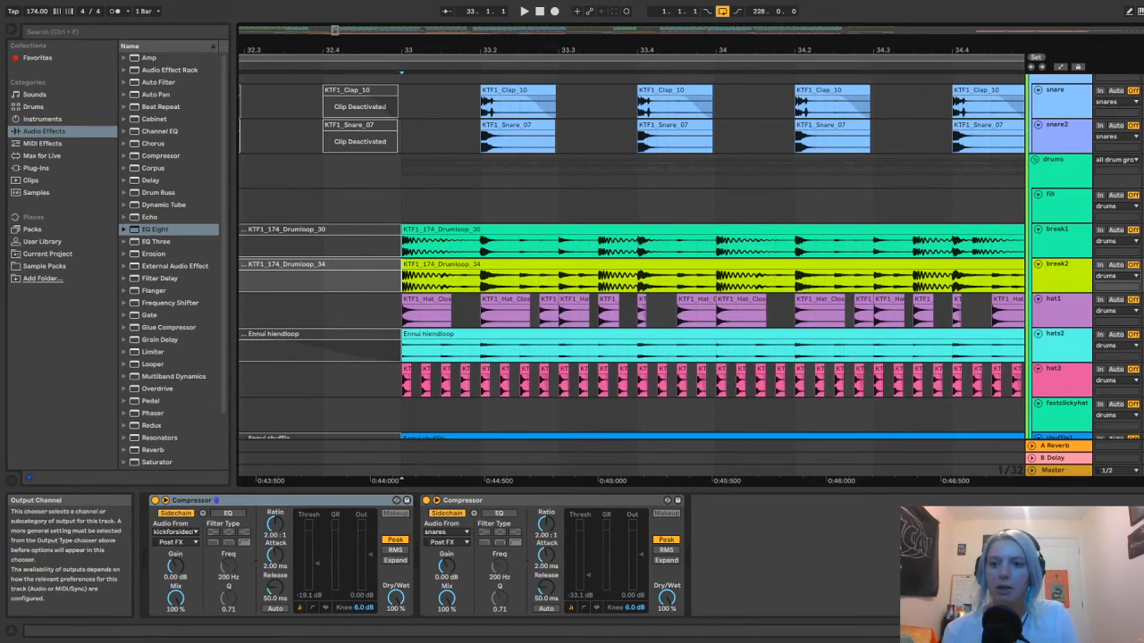
{"action": "scroll", "coordinate": [994, 260], "scroll_direction": "up", "scroll_amount": 3}
{"action": "scroll", "coordinate": [991, 258], "scroll_direction": "up", "scroll_amount": 1}
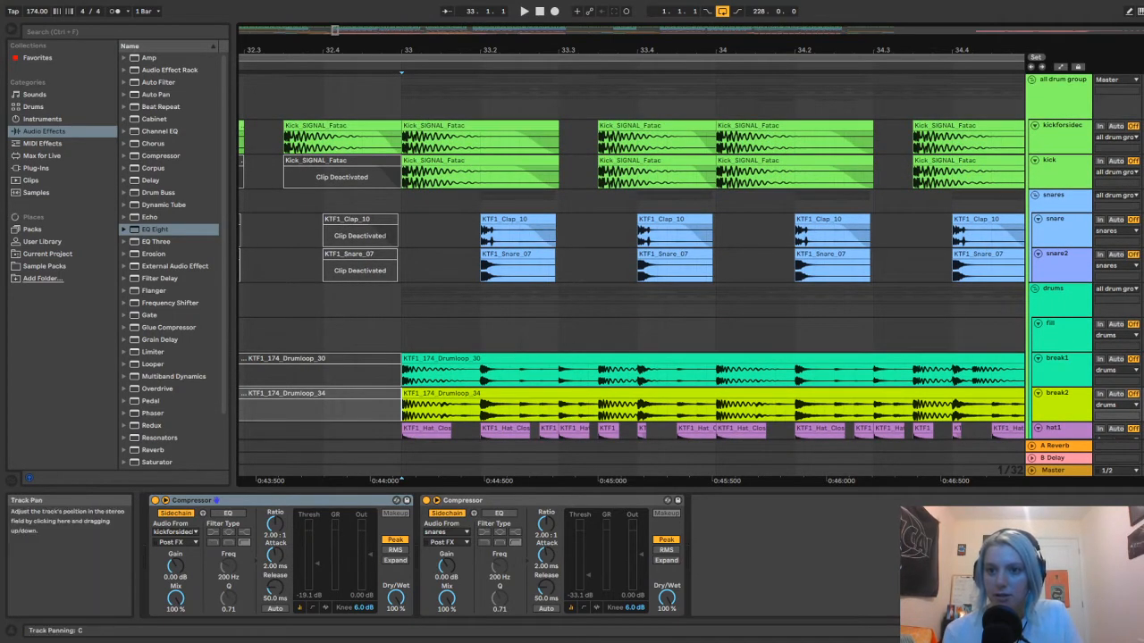
{"action": "scroll", "coordinate": [642, 314], "scroll_direction": "down", "scroll_amount": 2}
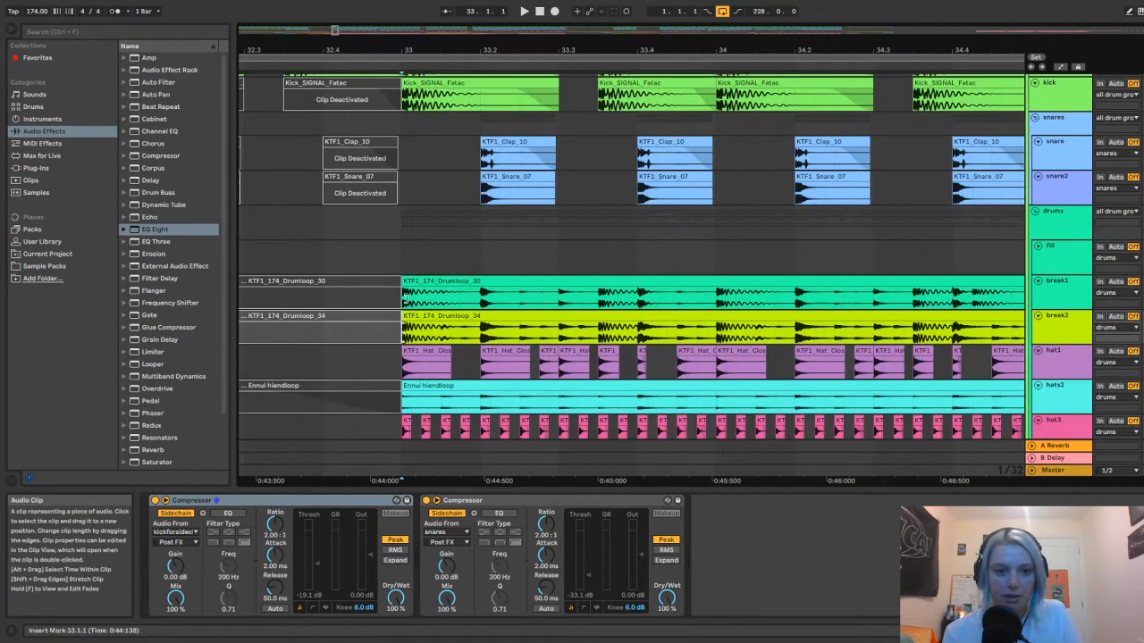
Play break2 from bar 33 to watch both compressors' gain reduction, and stop with the insert mark on fill
{"action": "key", "text": "space"}
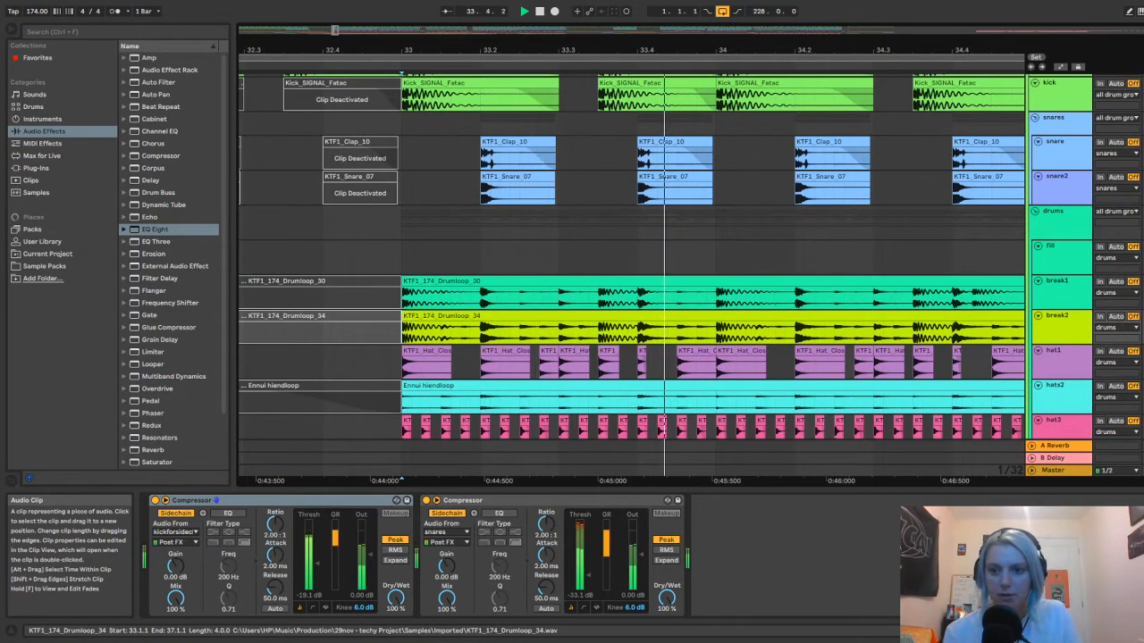
{"action": "scroll", "coordinate": [676, 307], "scroll_direction": "down", "scroll_amount": 1}
{"action": "scroll", "coordinate": [676, 307], "scroll_direction": "up", "scroll_amount": 3}
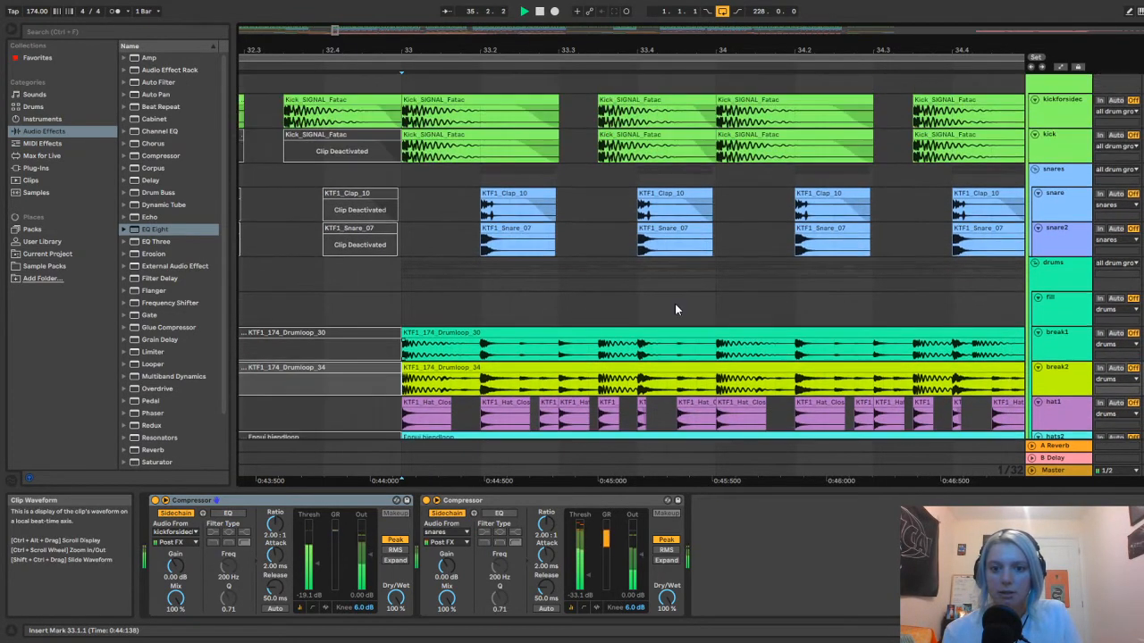
{"action": "scroll", "coordinate": [674, 310], "scroll_direction": "down", "scroll_amount": 1}
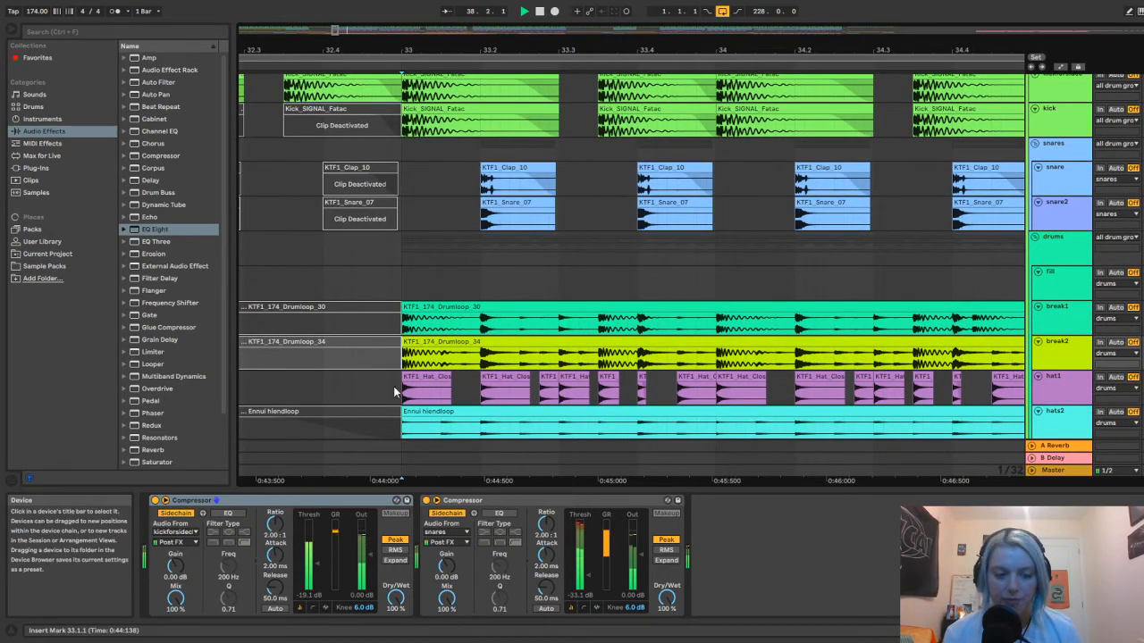
{"action": "left_click", "coordinate": [400, 275]}
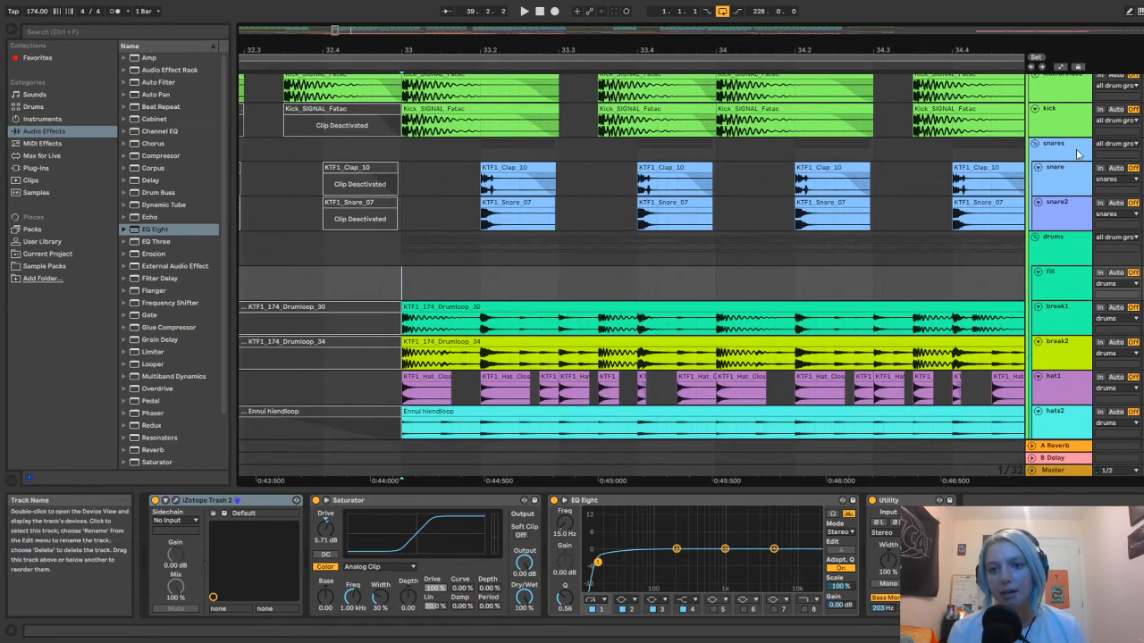
Compare break2's compressors at bar 34 with the effects on the fill track and drums group at bar 33
{"action": "left_click", "coordinate": [650, 391]}
{"action": "left_click", "coordinate": [717, 350]}
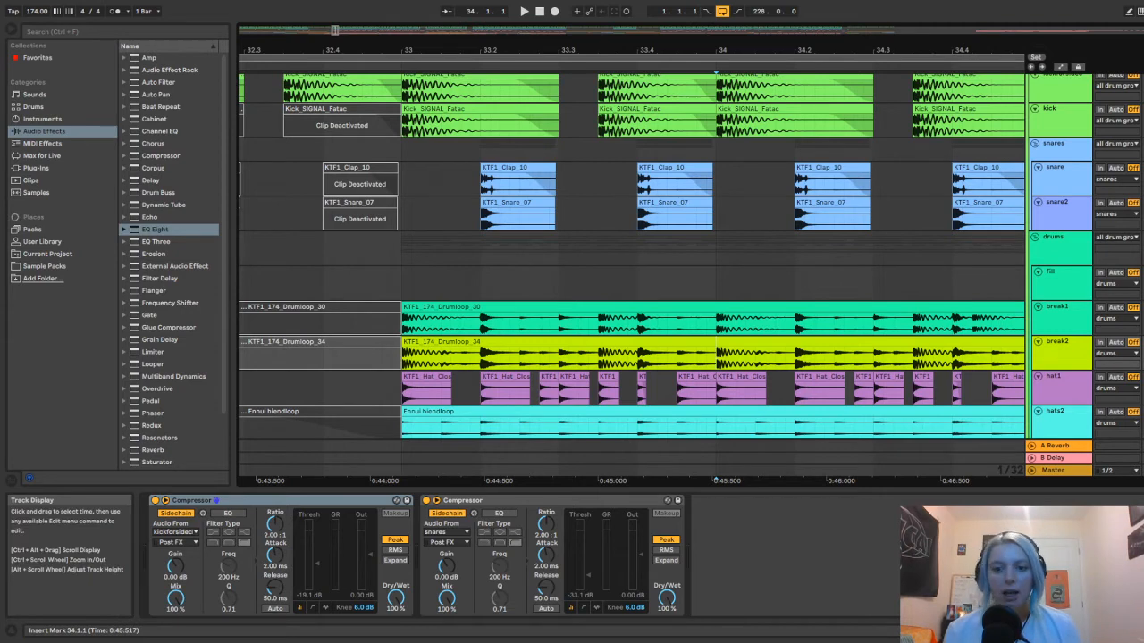
{"action": "left_click", "coordinate": [403, 285]}
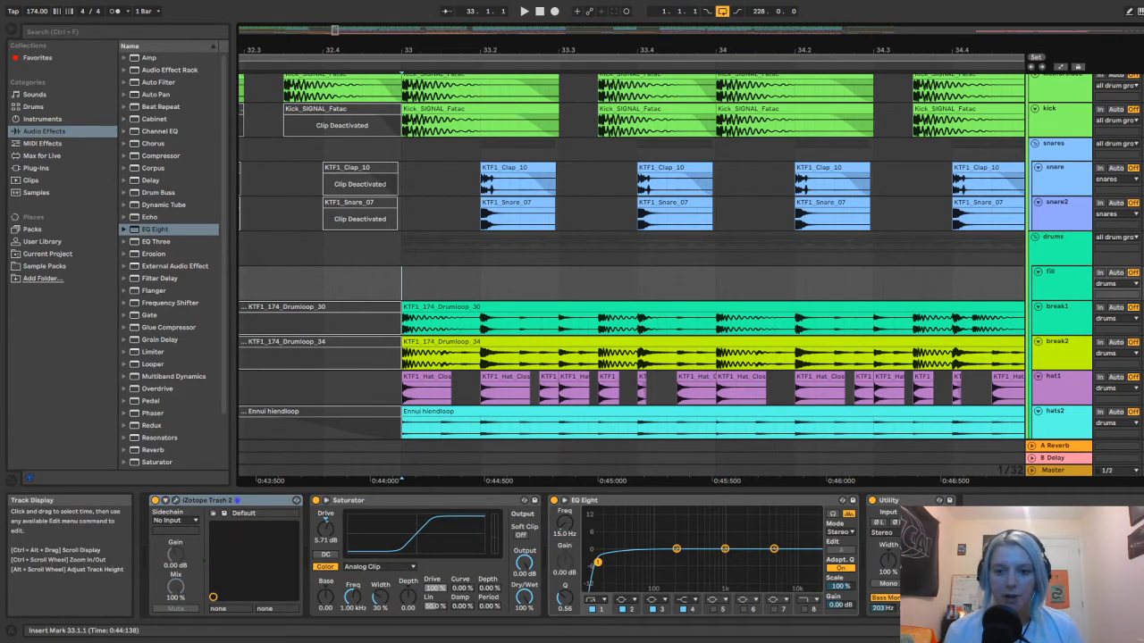
{"action": "left_click", "coordinate": [401, 263]}
{"action": "left_click", "coordinate": [401, 270]}
{"action": "left_click", "coordinate": [401, 243]}
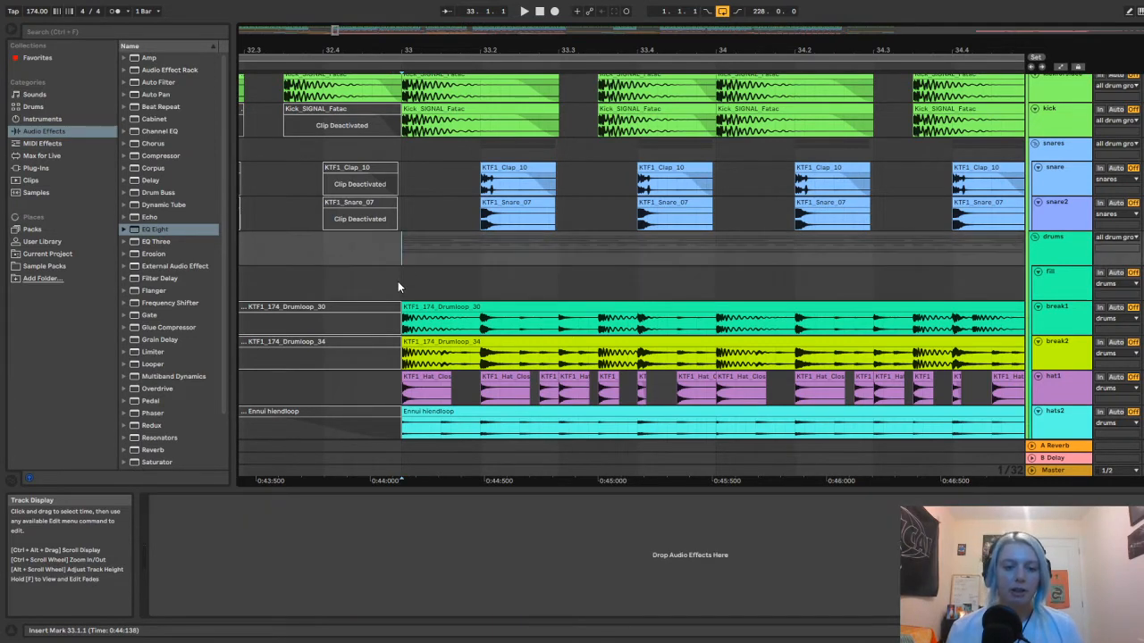
{"action": "left_click", "coordinate": [398, 281]}
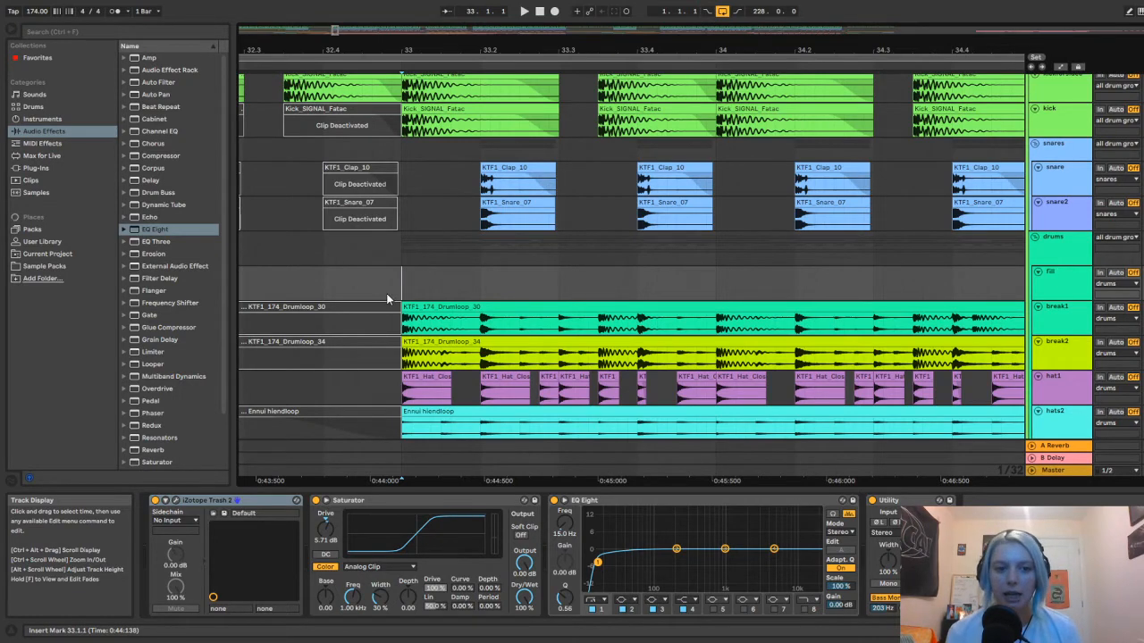
Compare the effects on the fill track and drums group at bar 33, ending with the insert mark on fill
{"action": "left_click", "coordinate": [405, 271]}
{"action": "left_click", "coordinate": [400, 240]}
{"action": "left_click", "coordinate": [400, 240]}
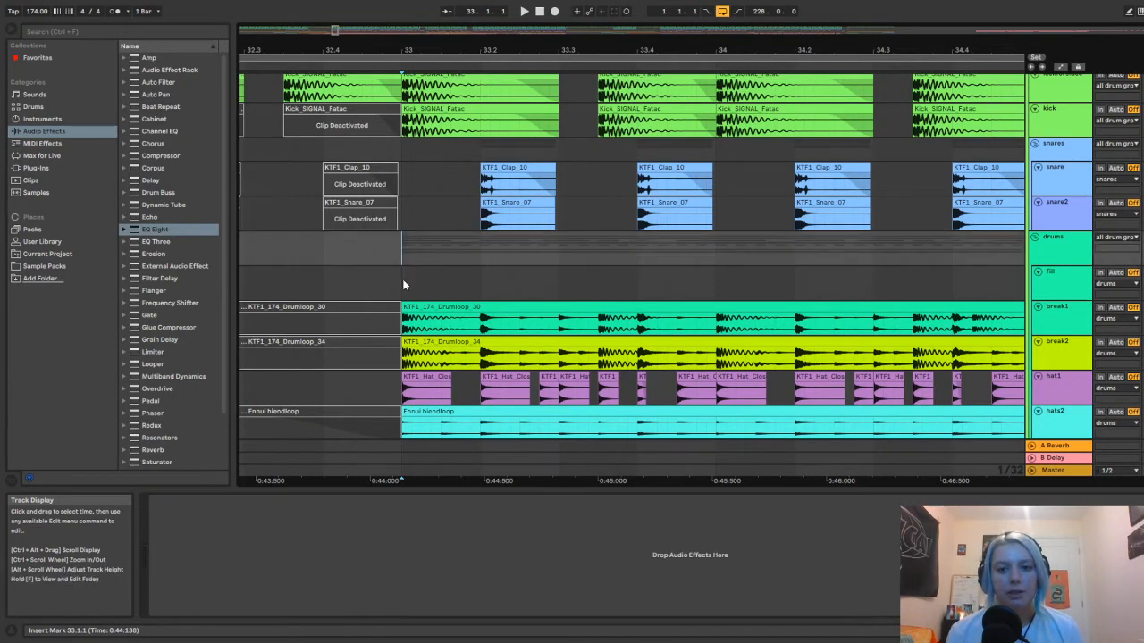
{"action": "left_click", "coordinate": [403, 279]}
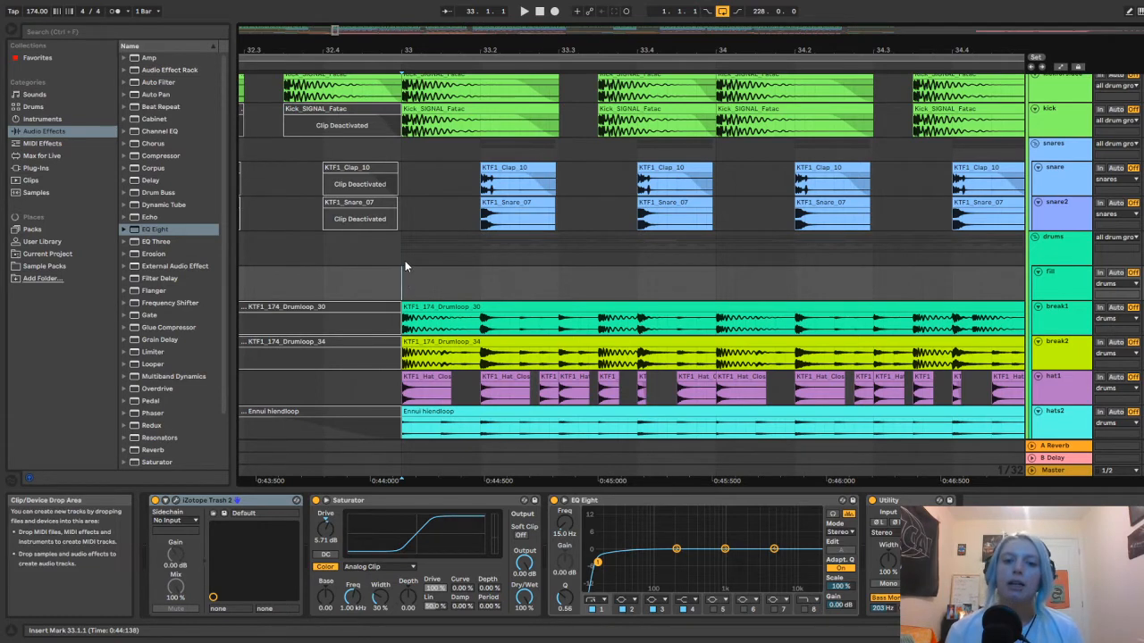
{"action": "left_click", "coordinate": [402, 283]}
{"action": "left_click", "coordinate": [403, 283]}
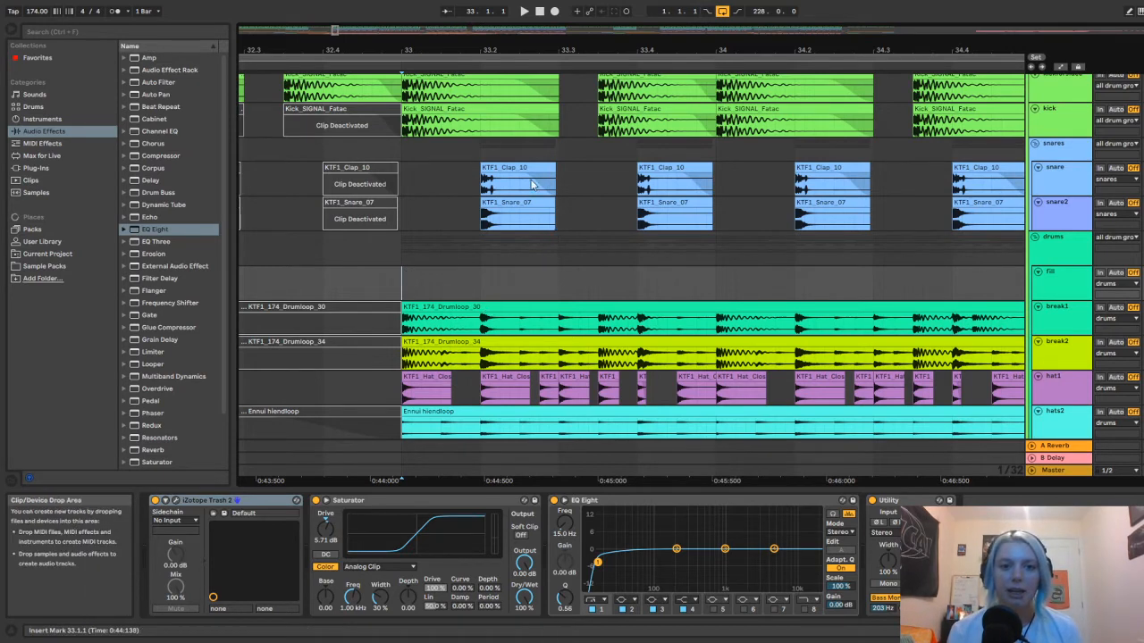
Inspect the device chains of the kick track, snares group and snare track, ending on snare
{"action": "scroll", "coordinate": [534, 280], "scroll_direction": "up", "scroll_amount": 2}
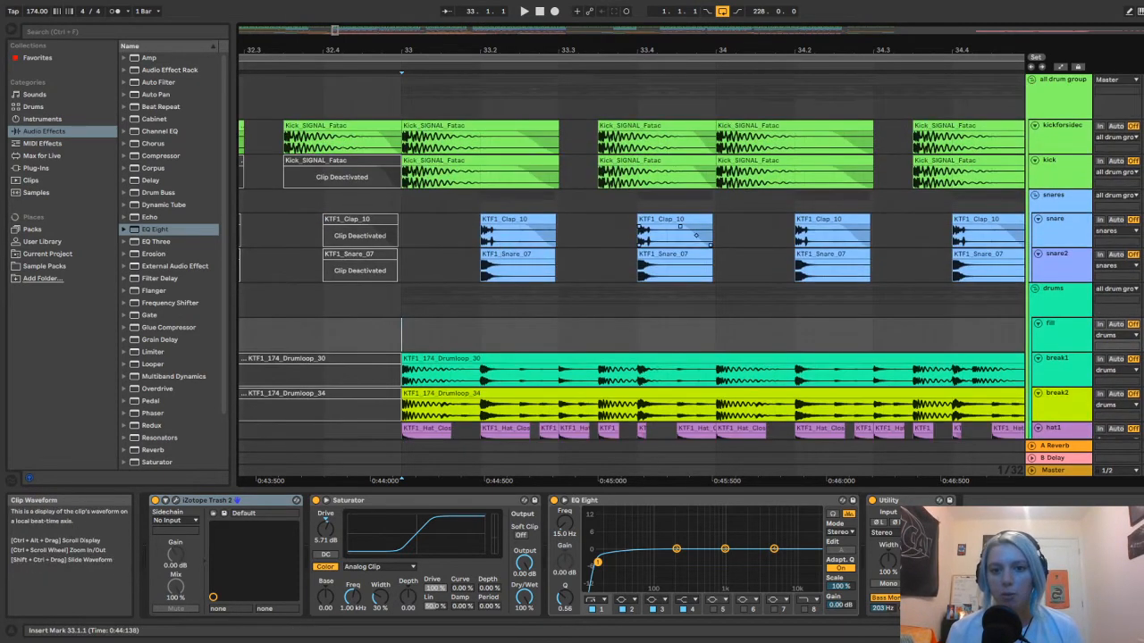
{"action": "left_click", "coordinate": [1069, 174]}
{"action": "left_click", "coordinate": [1065, 234]}
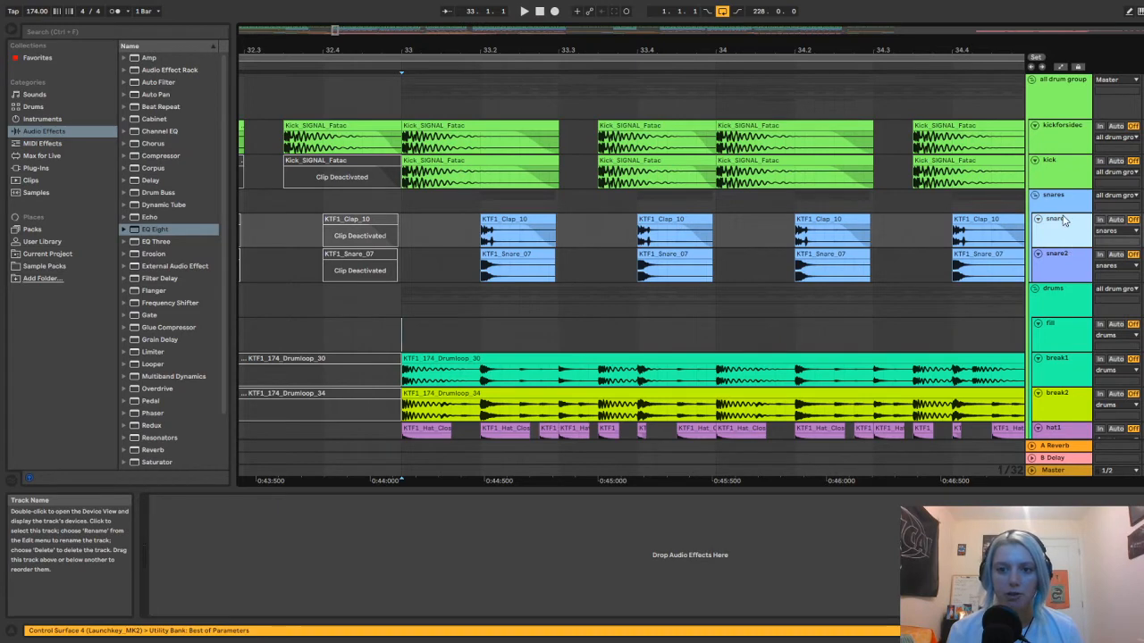
{"action": "left_click", "coordinate": [1063, 204]}
{"action": "left_click", "coordinate": [1061, 234]}
{"action": "left_click", "coordinate": [1062, 203]}
{"action": "left_click", "coordinate": [1057, 237]}
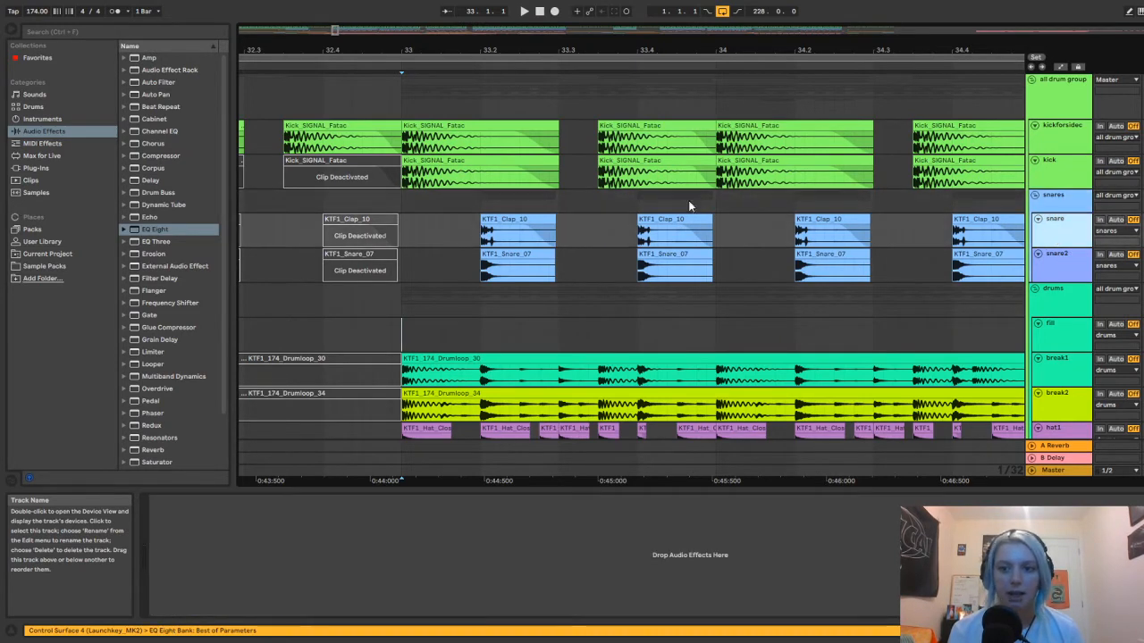
Add an EQ Eight to the snare track, play from bar 33 with its enlarged spectrum display, and return it to compact view
{"action": "left_click_drag", "start_coordinate": [153, 231], "coordinate": [496, 216]}
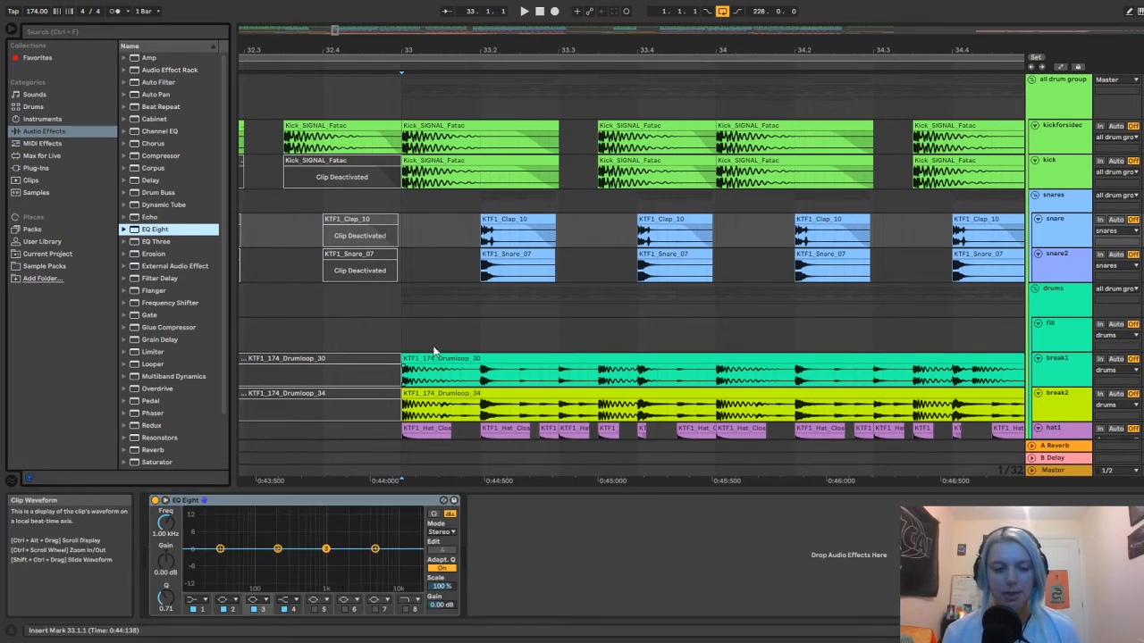
{"action": "left_click", "coordinate": [166, 501]}
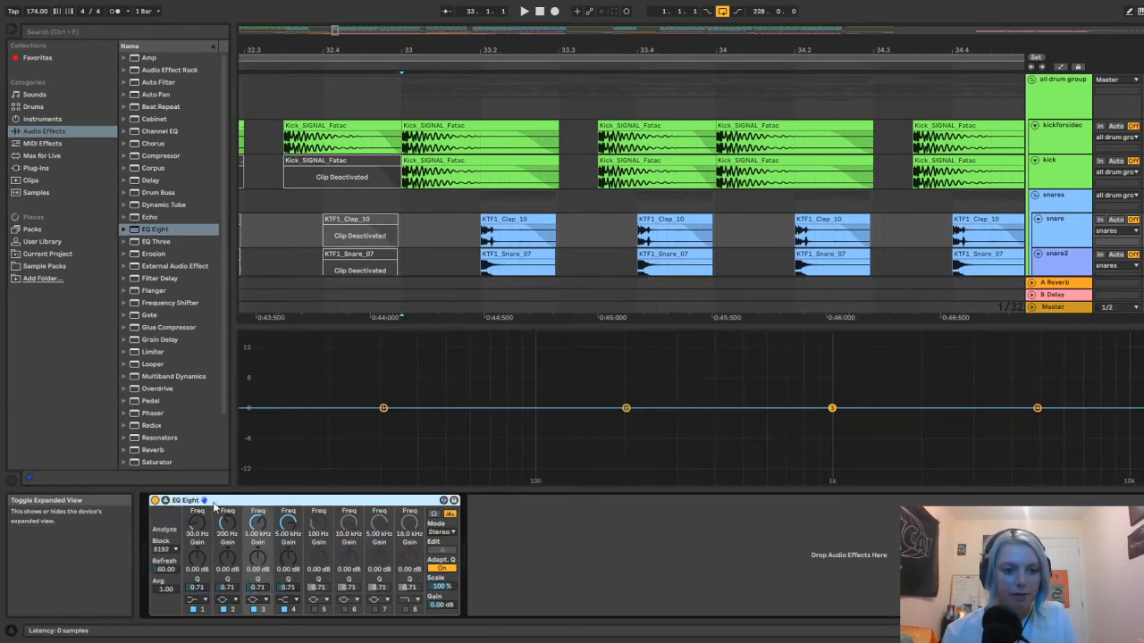
{"action": "key", "text": "space"}
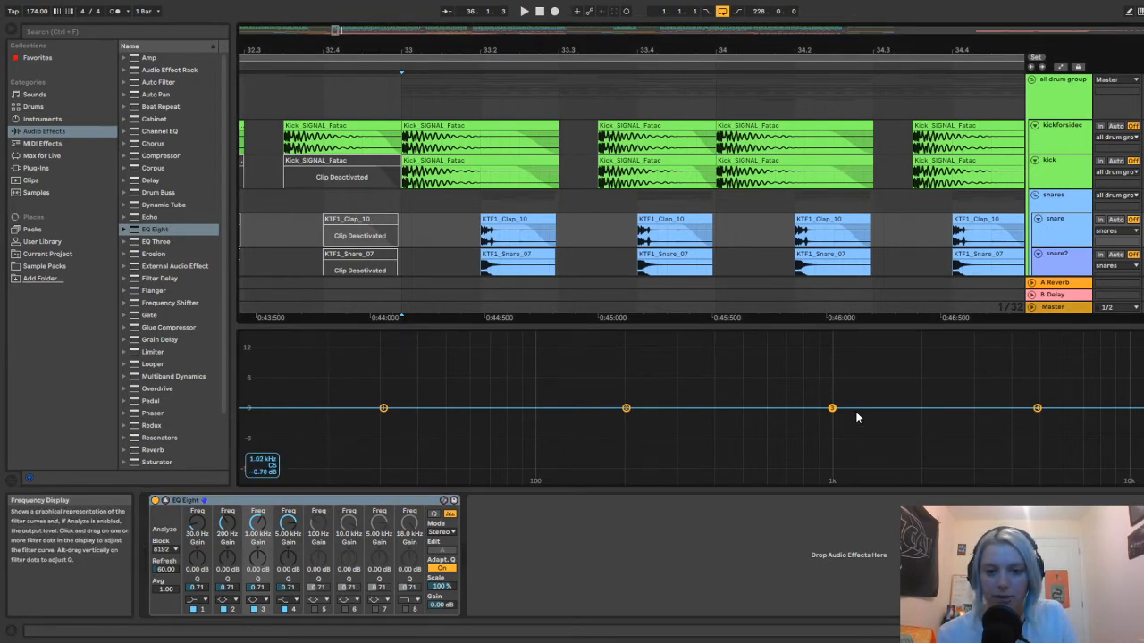
{"action": "key", "text": "space"}
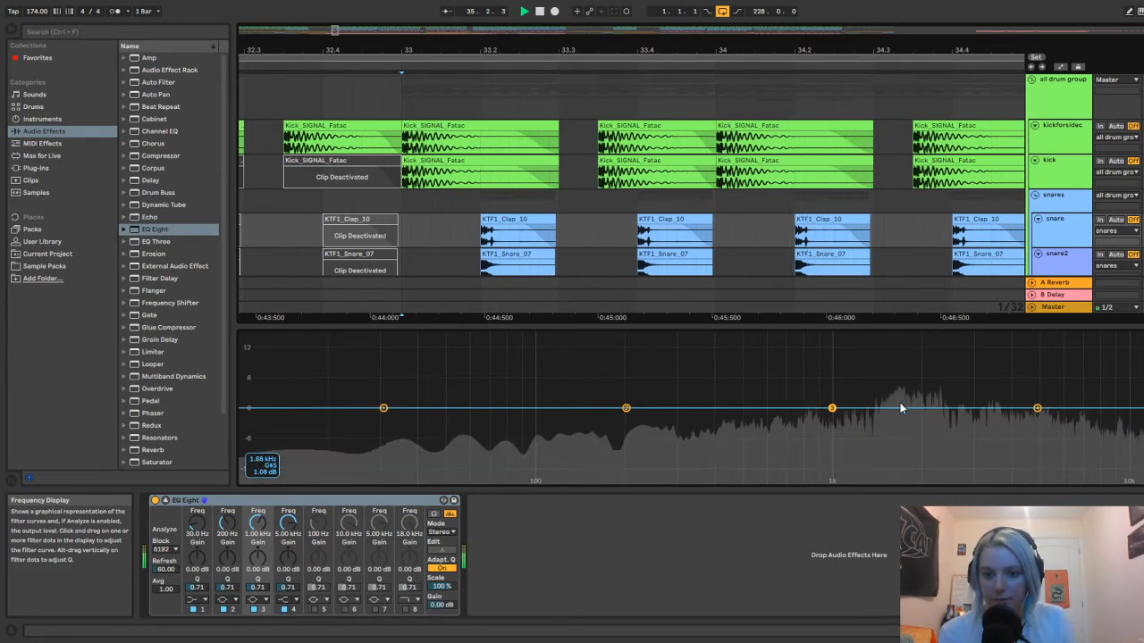
{"action": "double_click", "coordinate": [901, 408]}
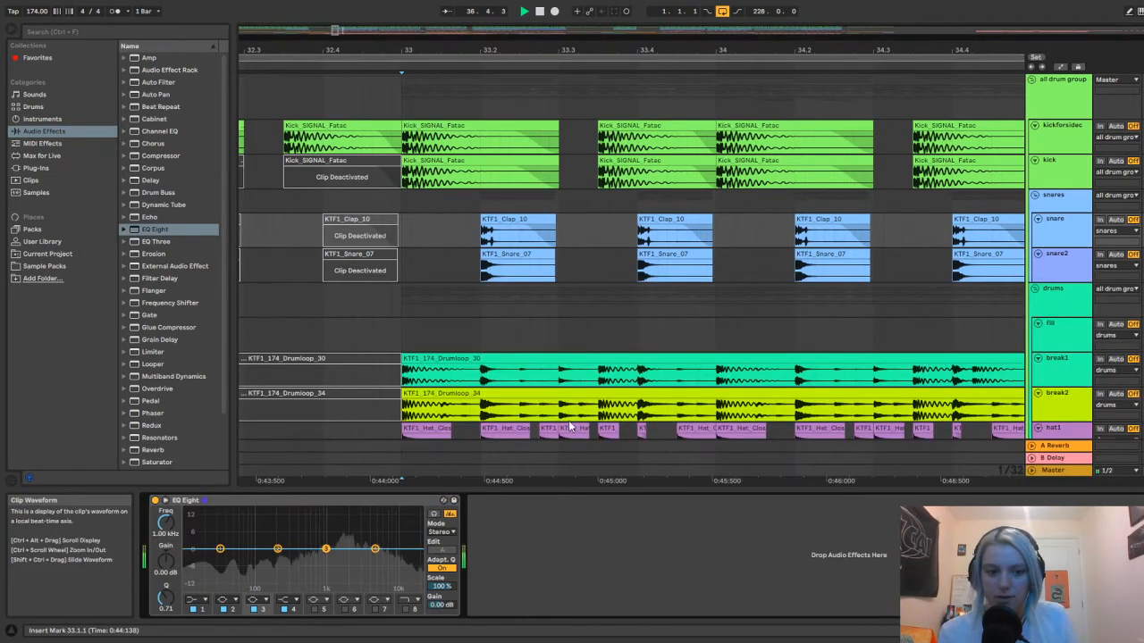
Move band 3 of the snare's EQ Eight to 1.82 kHz with 0.12 dB gain and audition the snare against its spectrum
{"action": "mouse_move", "coordinate": [333, 561]}
{"action": "left_mouse_down"}
{"action": "mouse_move", "coordinate": [352, 559]}
{"action": "mouse_move", "coordinate": [345, 549]}
{"action": "left_mouse_up"}
{"action": "key", "text": "space"}
{"action": "key", "text": "space"}
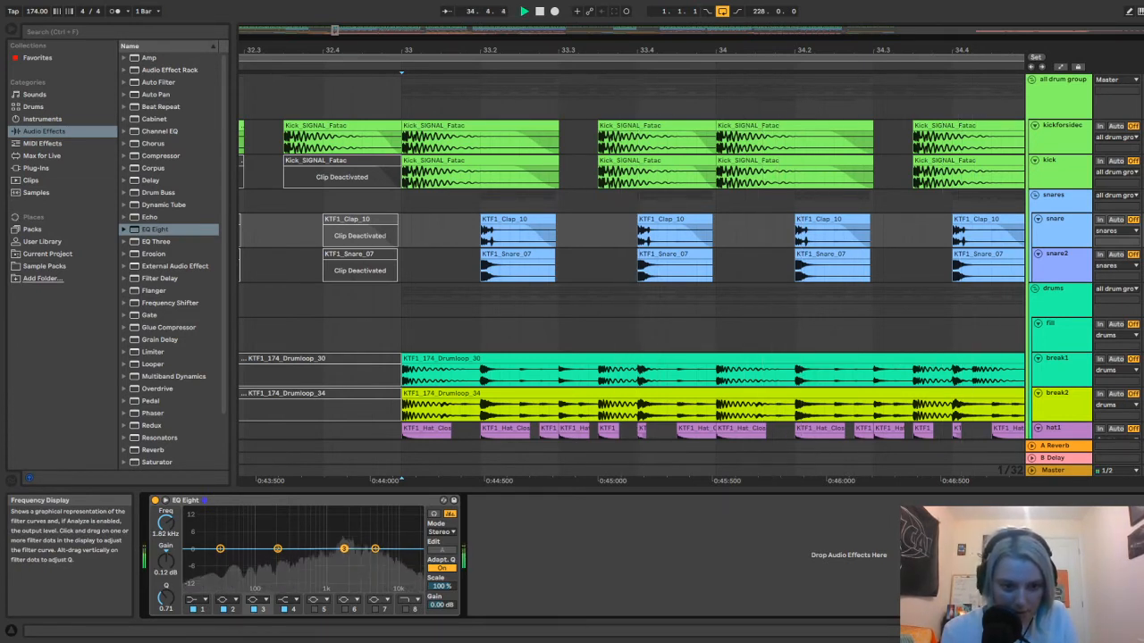
{"action": "key", "text": "space"}
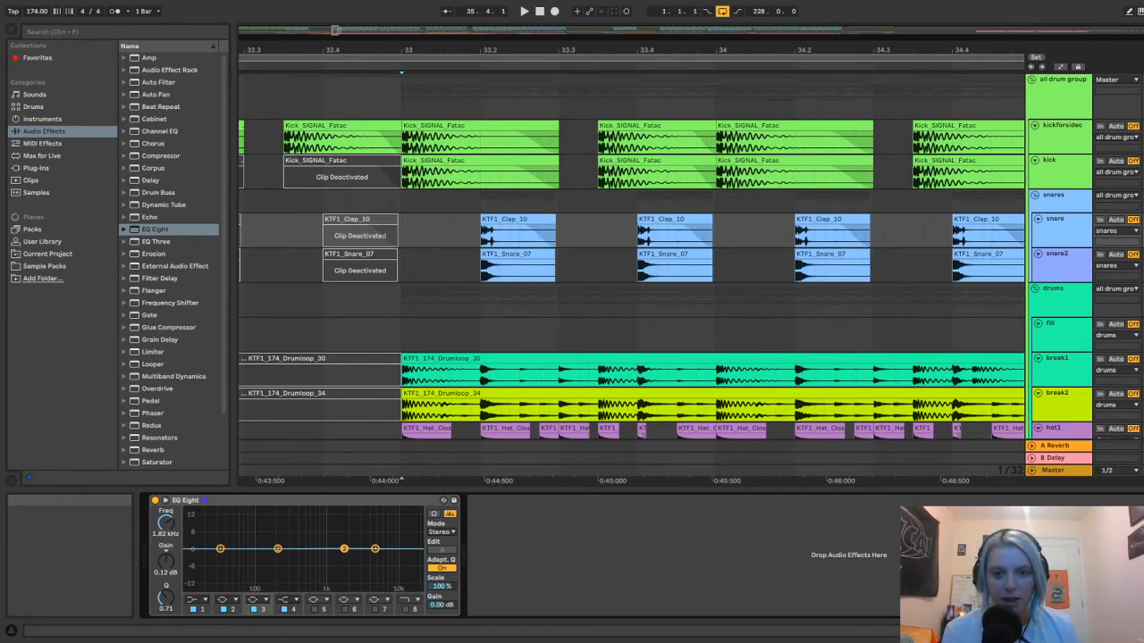
Place the insert mark at bar 33 on snare, check the neighbouring tracks, and show the fill track's effects
{"action": "left_click", "coordinate": [404, 234]}
{"action": "key", "text": "Up"}
{"action": "key", "text": "Down"}
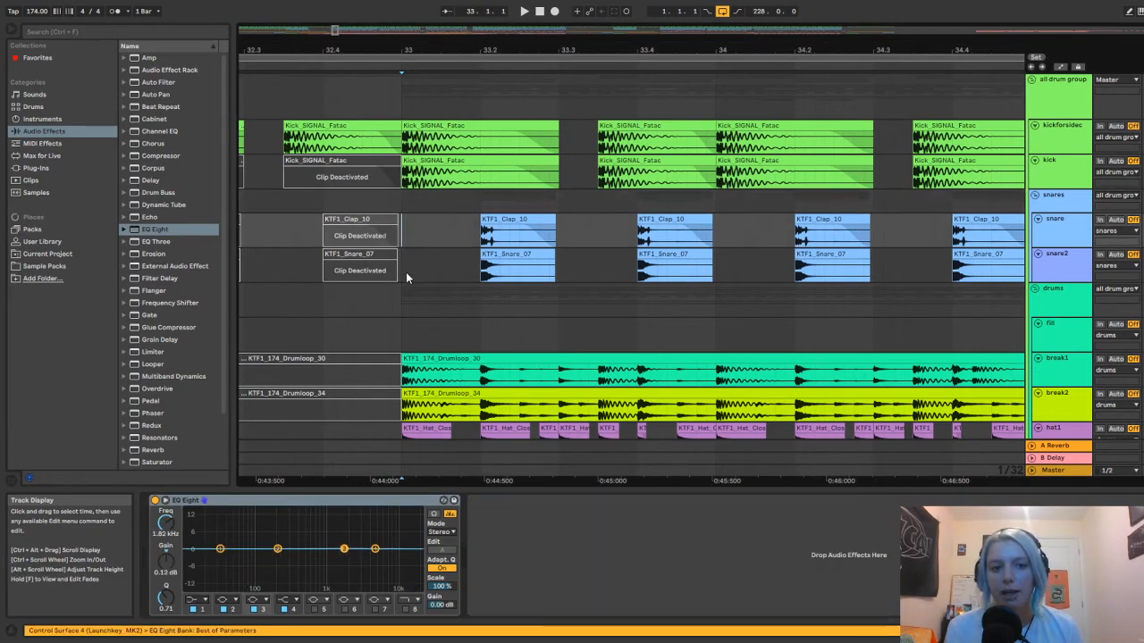
{"action": "left_click", "coordinate": [403, 336]}
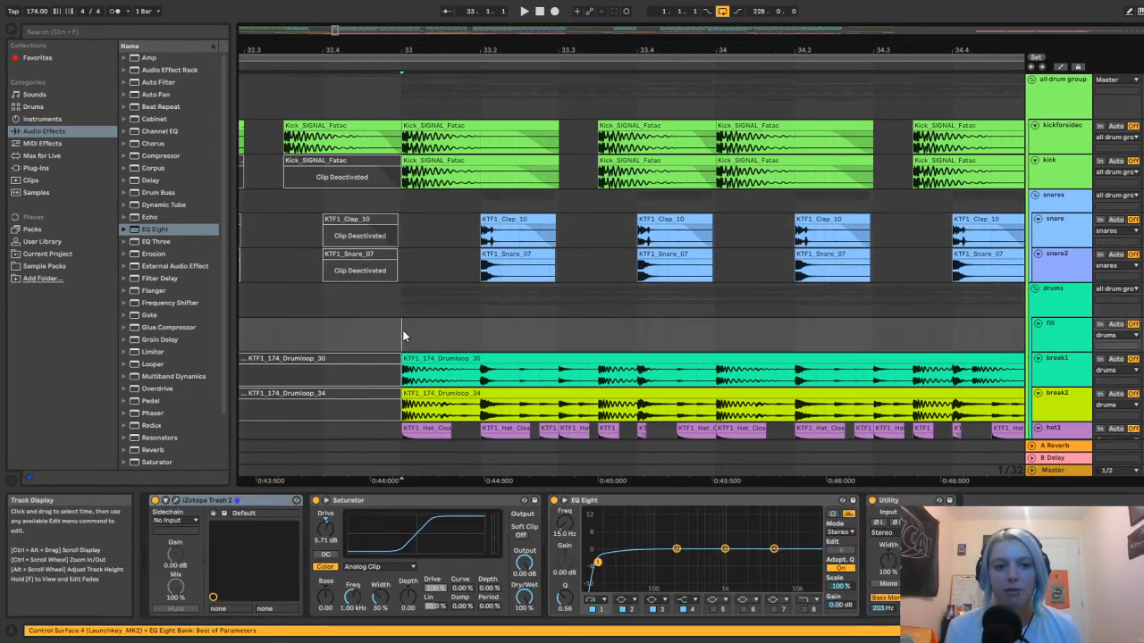
Locate the Utility device in the audio effects list and highlight it
{"action": "scroll", "coordinate": [403, 327], "scroll_direction": "down", "scroll_amount": 2}
{"action": "scroll", "coordinate": [402, 317], "scroll_direction": "up", "scroll_amount": 1}
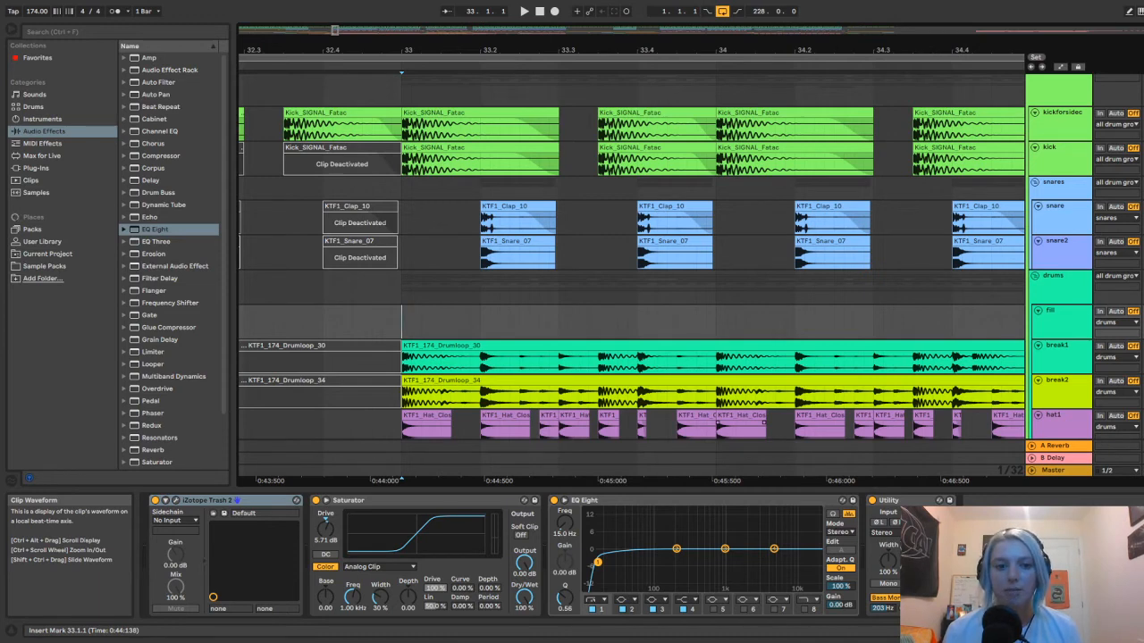
{"action": "scroll", "coordinate": [216, 446], "scroll_direction": "down", "scroll_amount": 3}
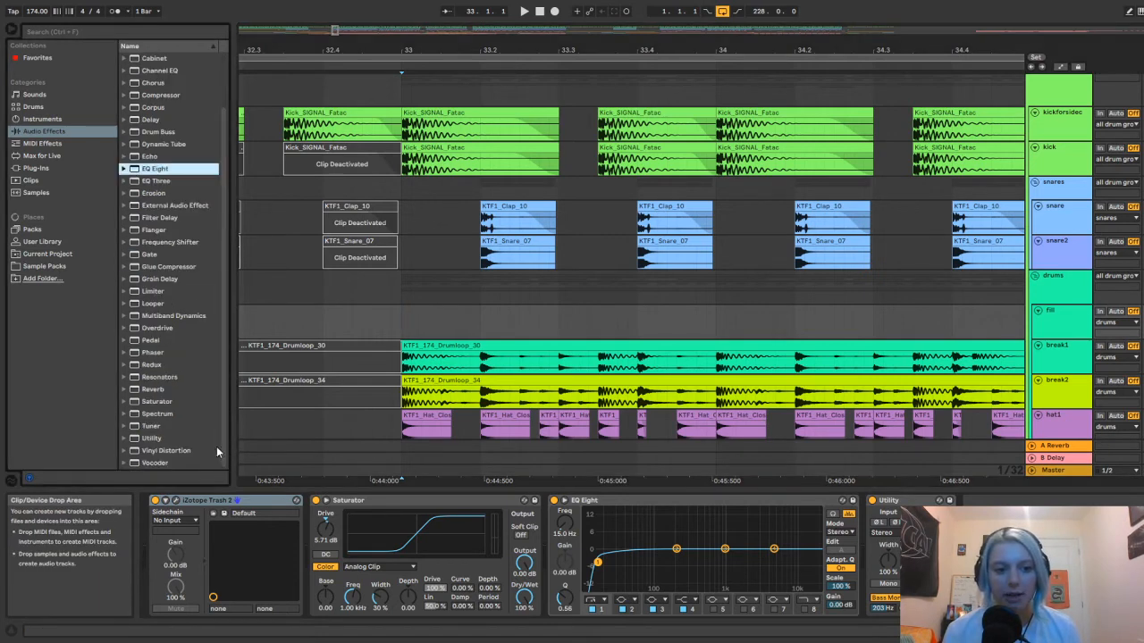
{"action": "left_click", "coordinate": [150, 439]}
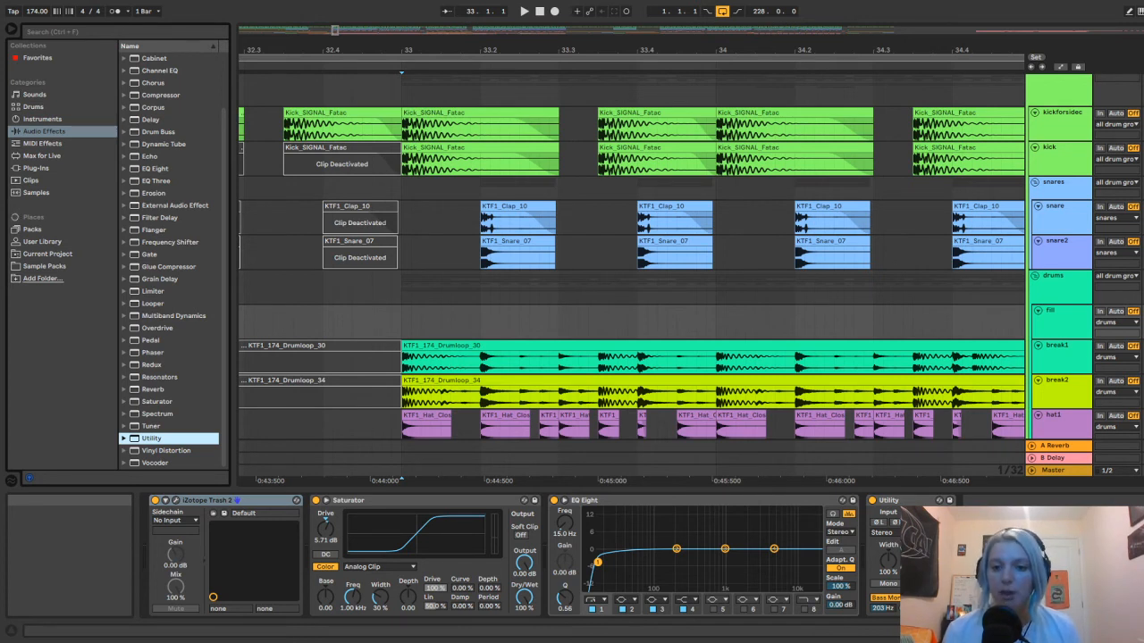
Select the break1 drum loop to view its EQ Eight and sidechained compressor, and return to the fill track's effects
{"action": "left_click", "coordinate": [416, 346]}
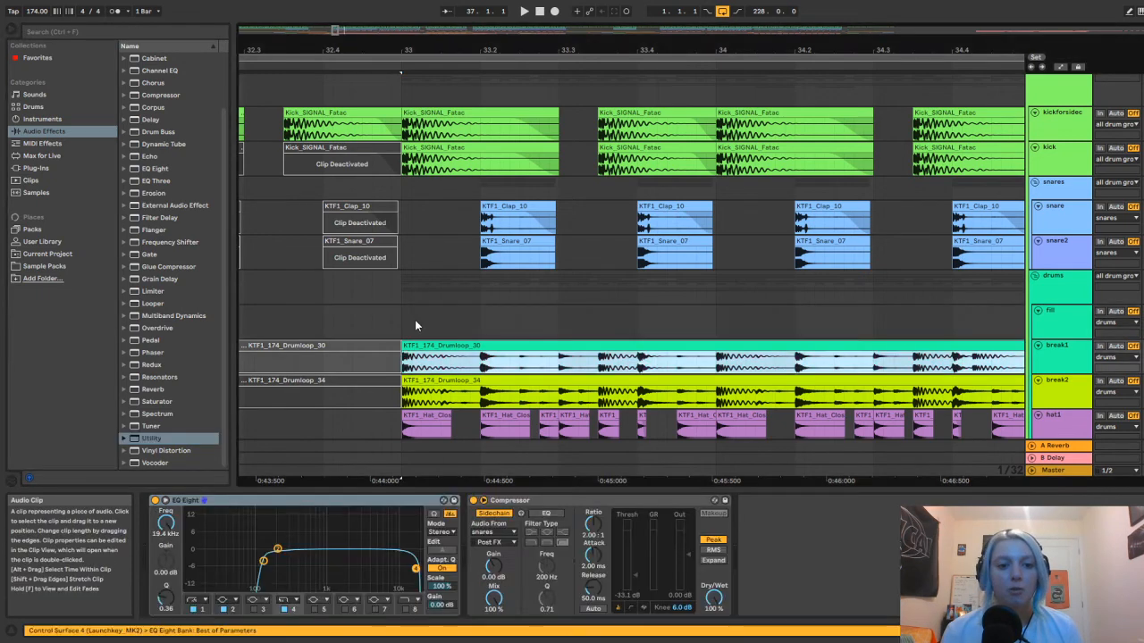
{"action": "left_click", "coordinate": [412, 325]}
{"action": "left_click", "coordinate": [403, 326]}
Set the insert mark at 32.4 on the fastclickyhat track to show its Reverb and EQ Eight
{"action": "scroll", "coordinate": [903, 330], "scroll_direction": "down", "scroll_amount": 6}
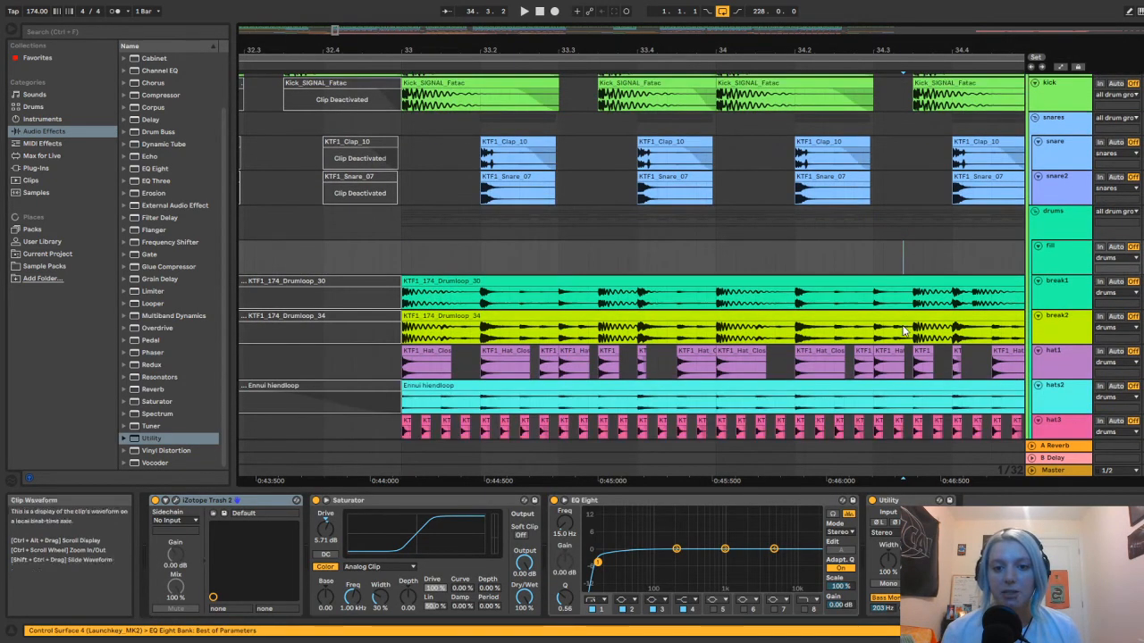
{"action": "scroll", "coordinate": [902, 331], "scroll_direction": "down", "scroll_amount": 1}
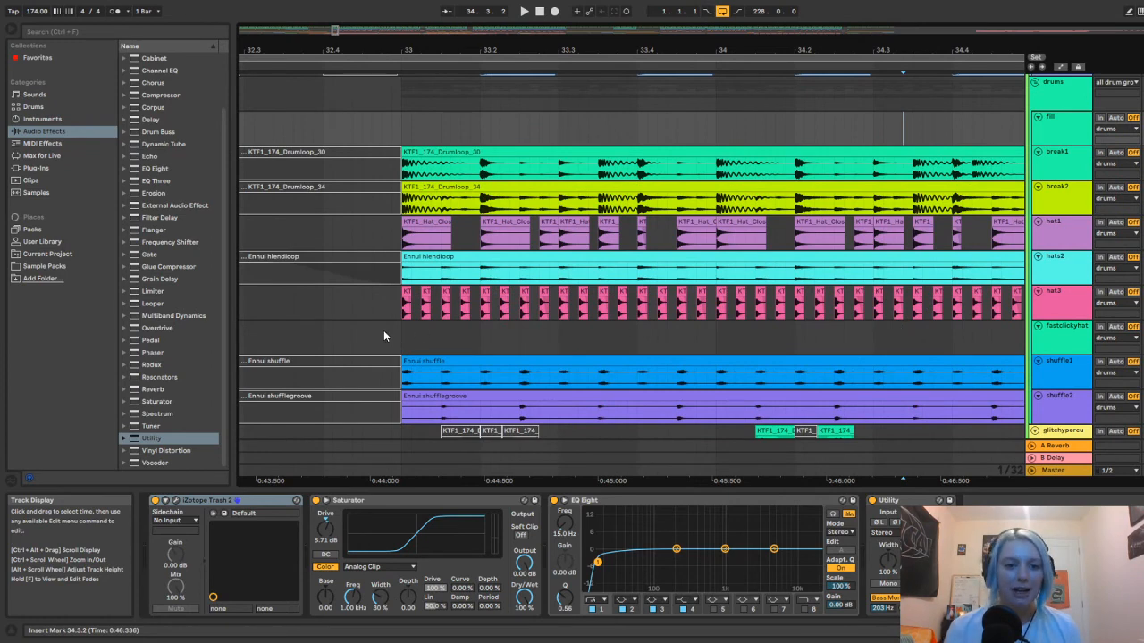
{"action": "left_click", "coordinate": [322, 341]}
{"action": "scroll", "coordinate": [380, 324], "scroll_direction": "down", "scroll_amount": 1}
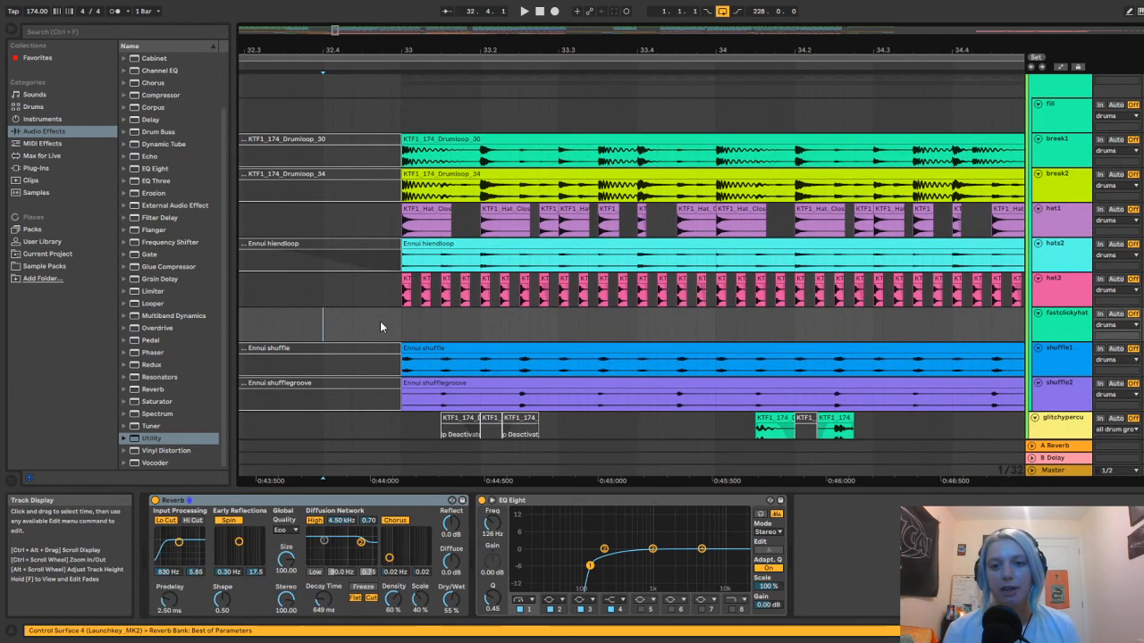